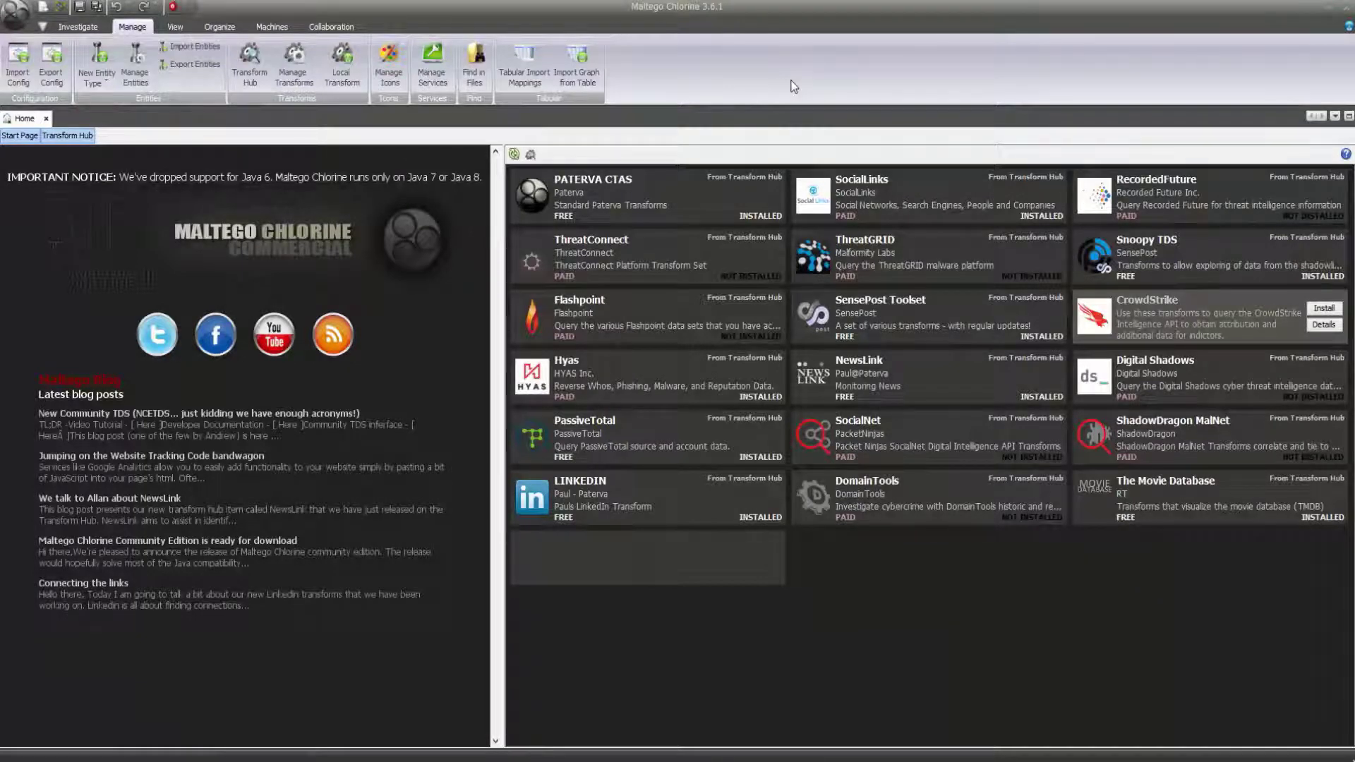
Close the service manager, then launch Company Stalker on a new graph against informationwarfarecenter.com.
{"action": "left_click", "coordinate": [433, 70]}
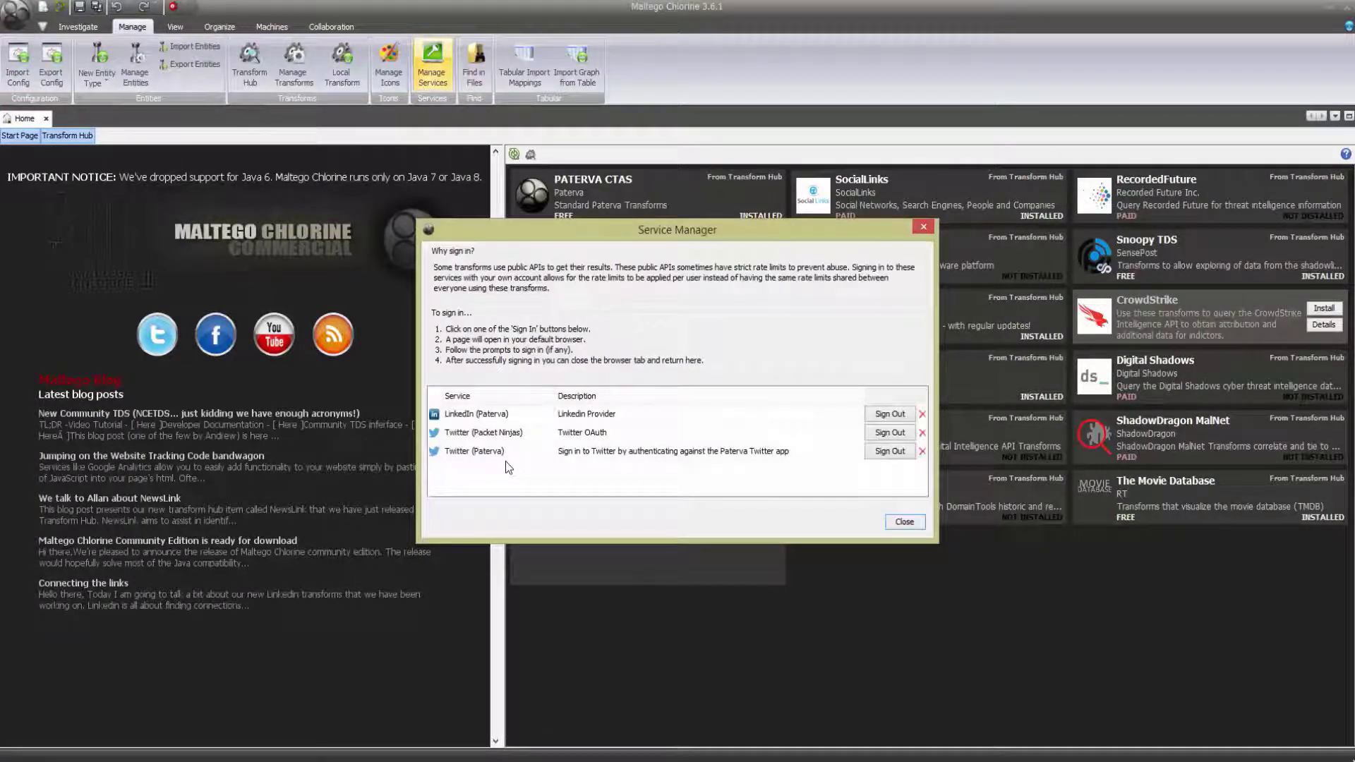
{"action": "left_click", "coordinate": [904, 522]}
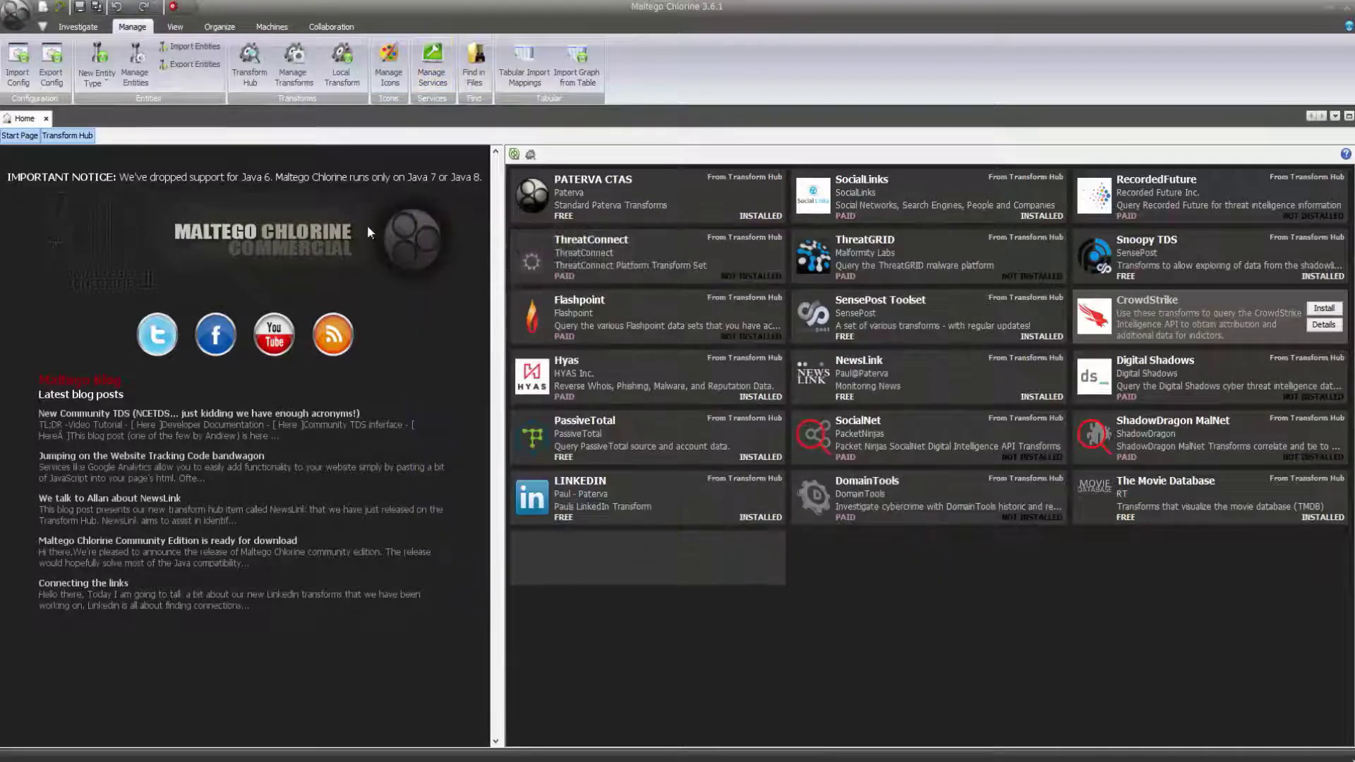
{"action": "left_click", "coordinate": [42, 11]}
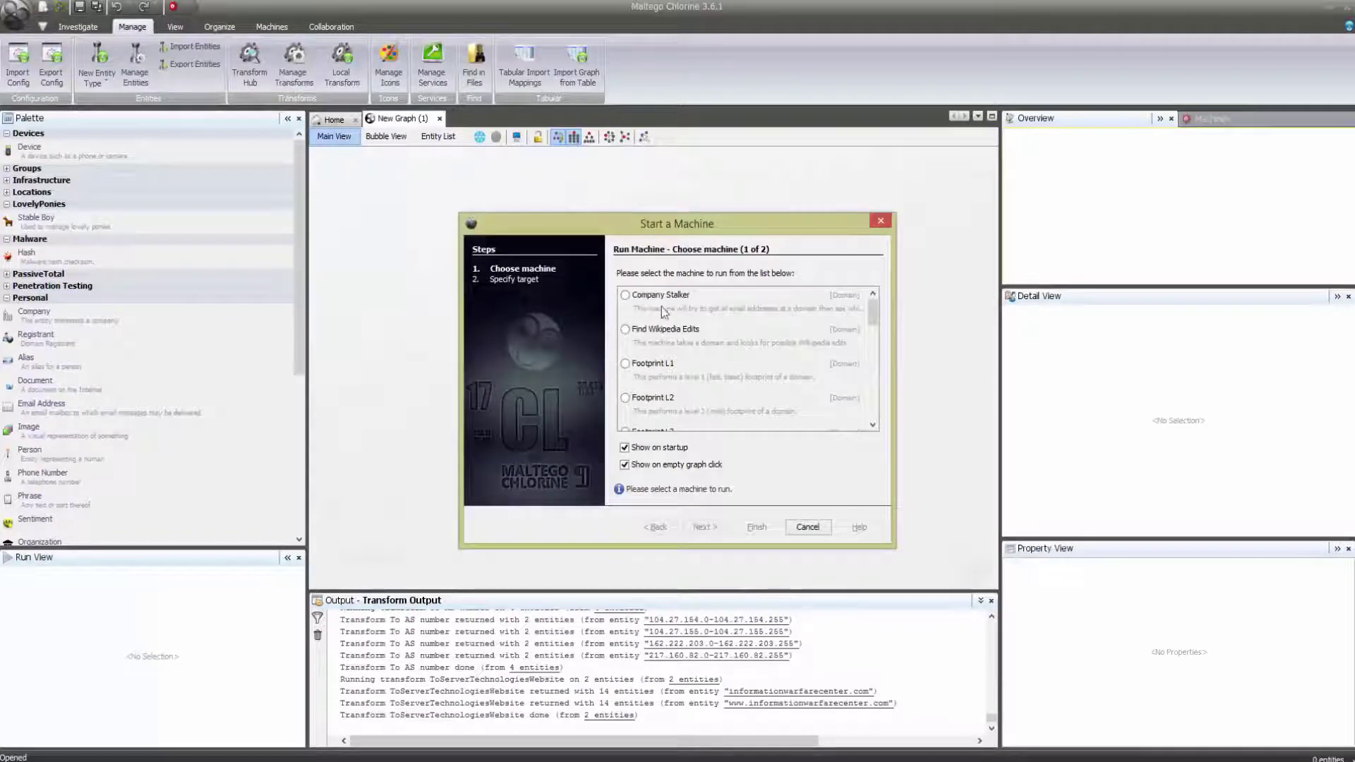
{"action": "left_click_drag", "start_coordinate": [876, 327], "coordinate": [871, 289]}
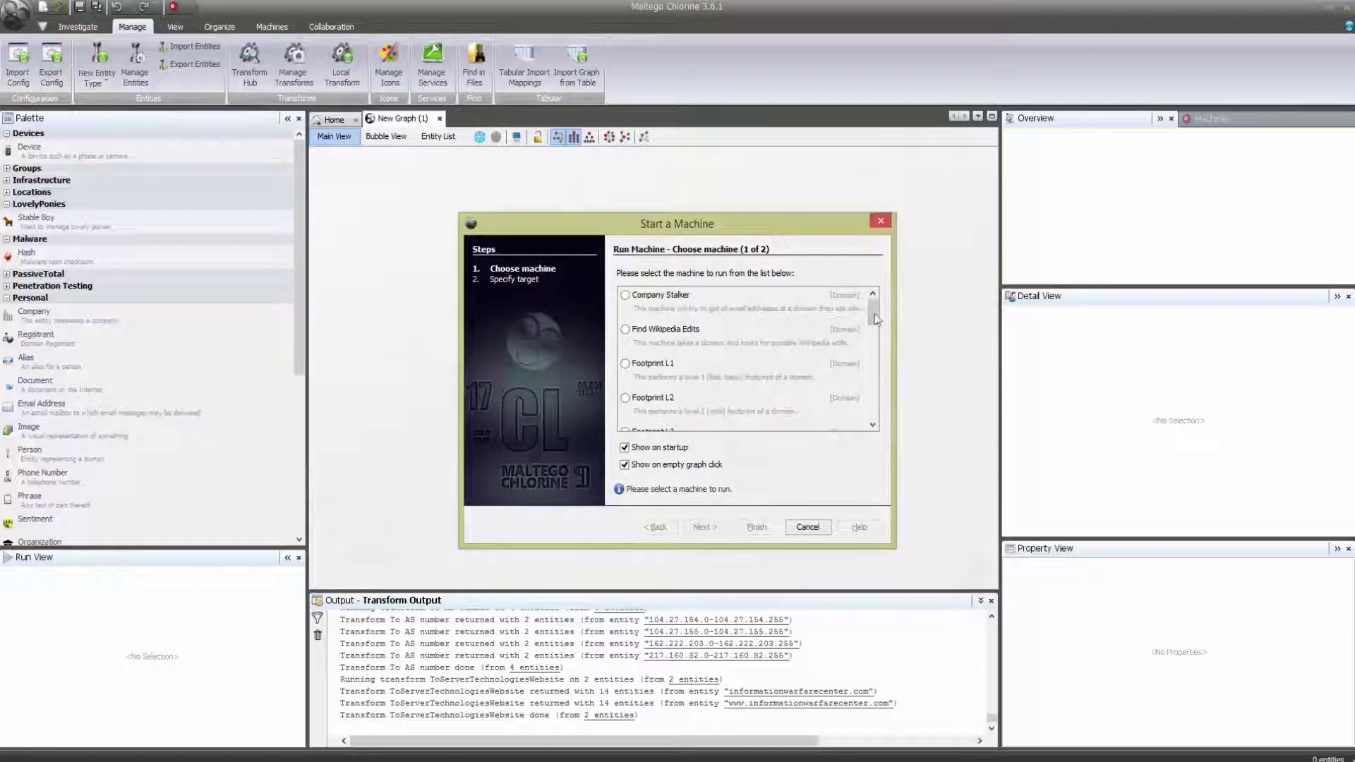
{"action": "left_click", "coordinate": [625, 295]}
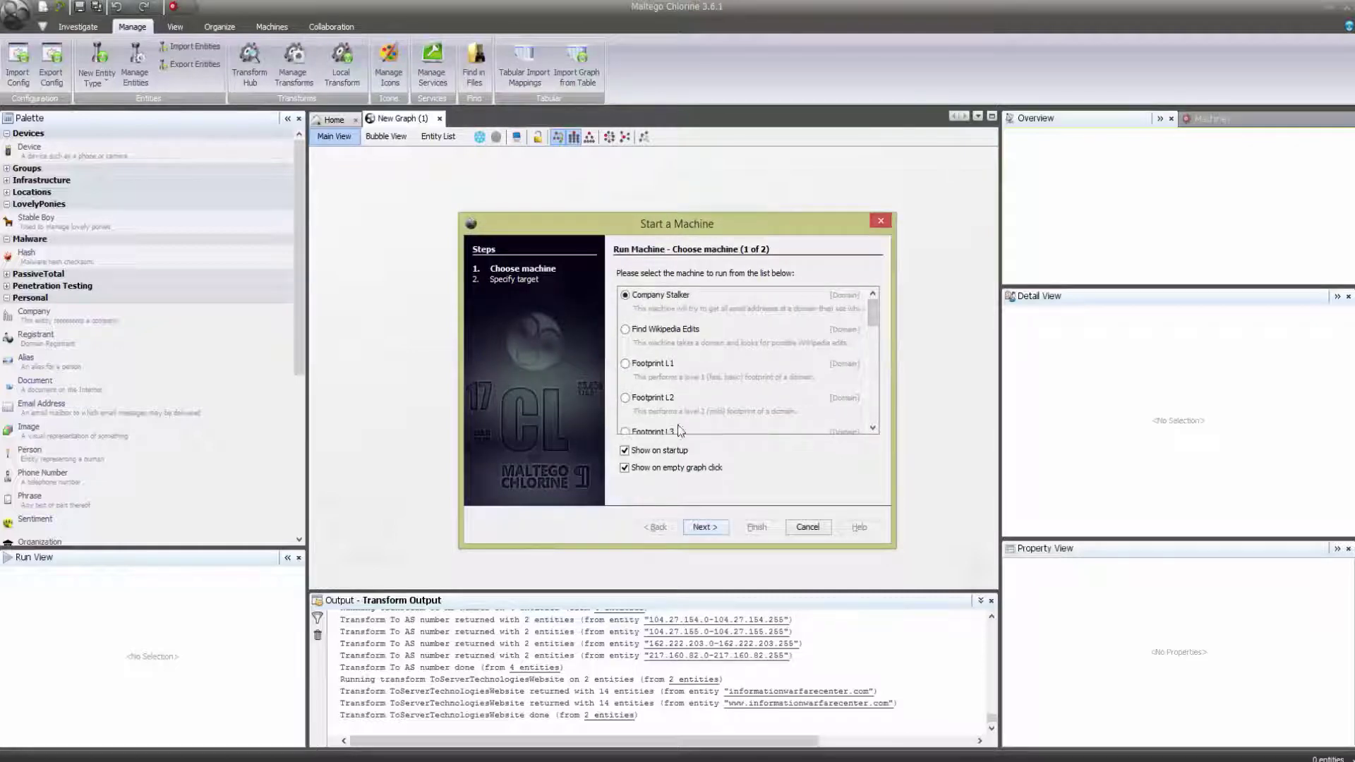
{"action": "left_click", "coordinate": [705, 528]}
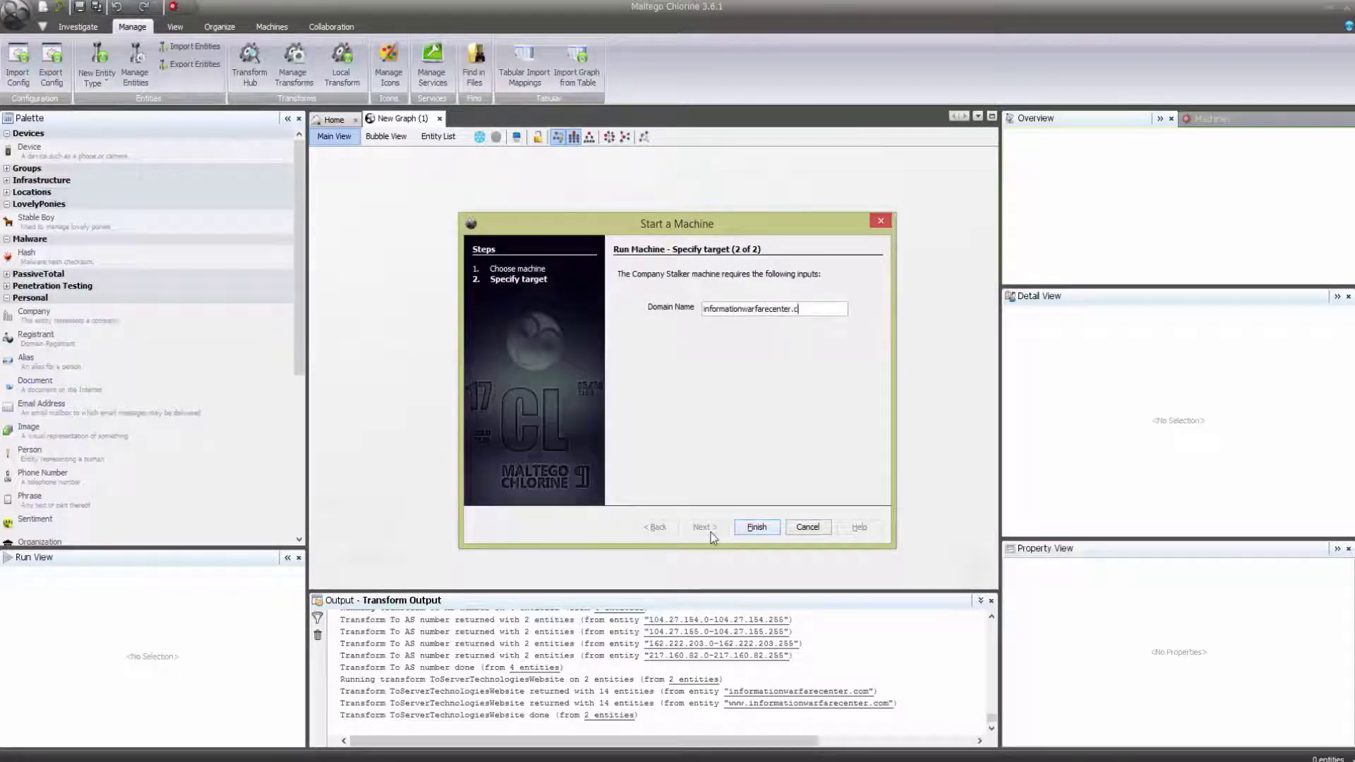
{"action": "key", "text": "ctrl+a"}
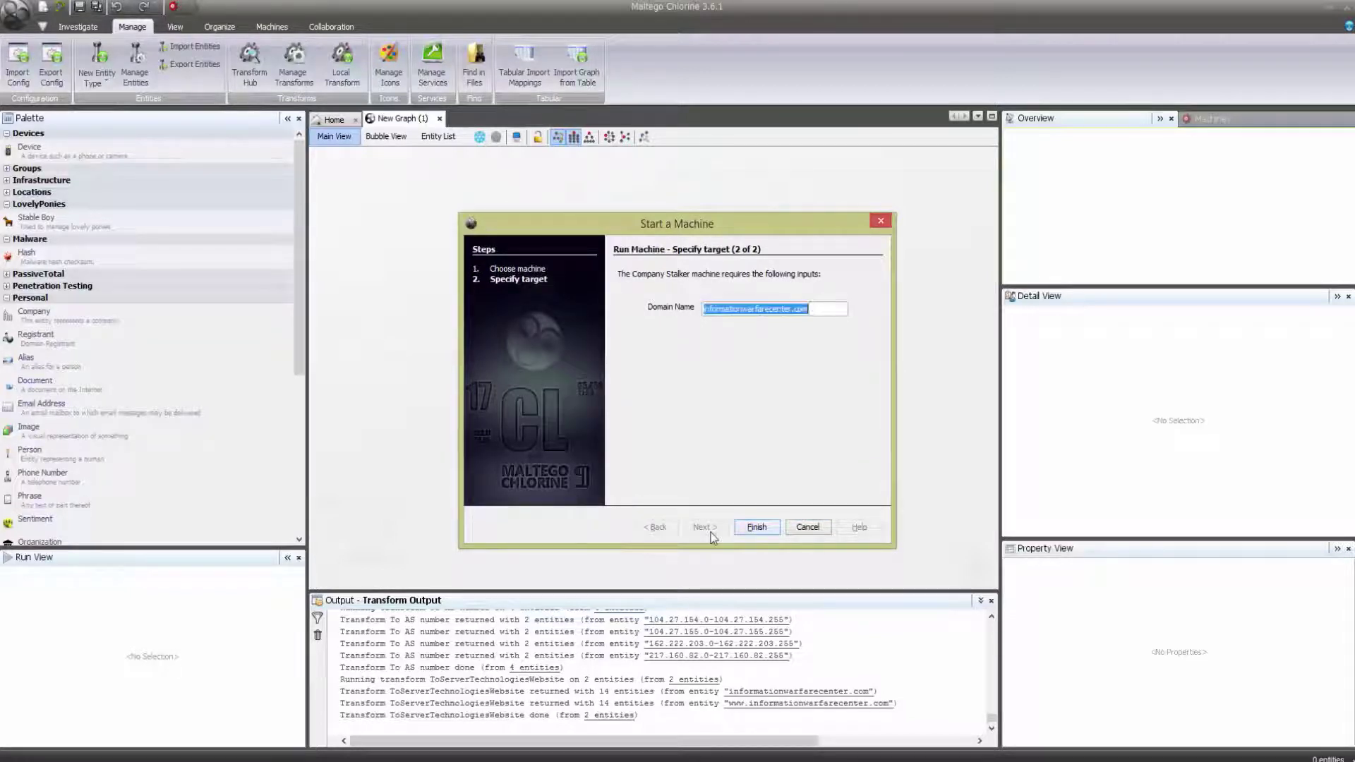
{"action": "left_click", "coordinate": [762, 528]}
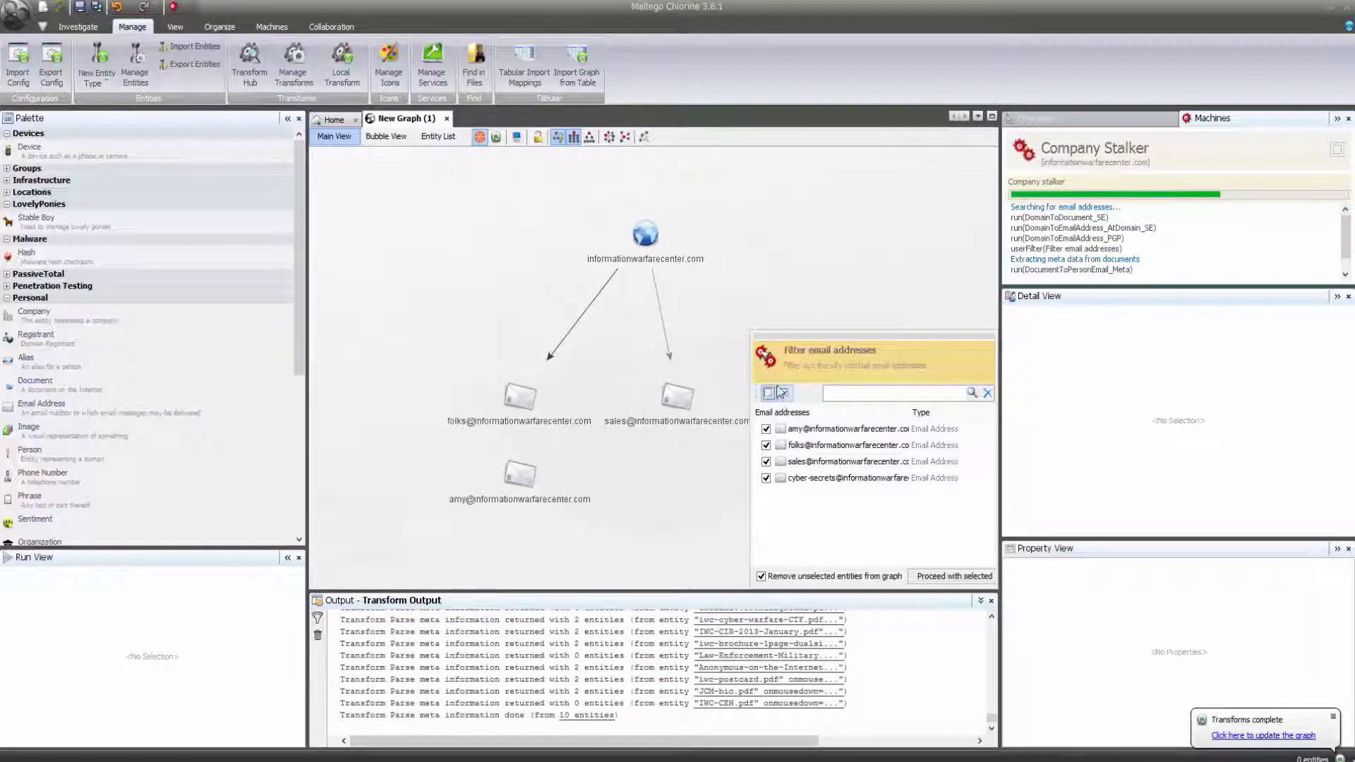
Proceed with all four found email addresses so the machine completes, then select the Windows User entity.
{"action": "left_click", "coordinate": [926, 577]}
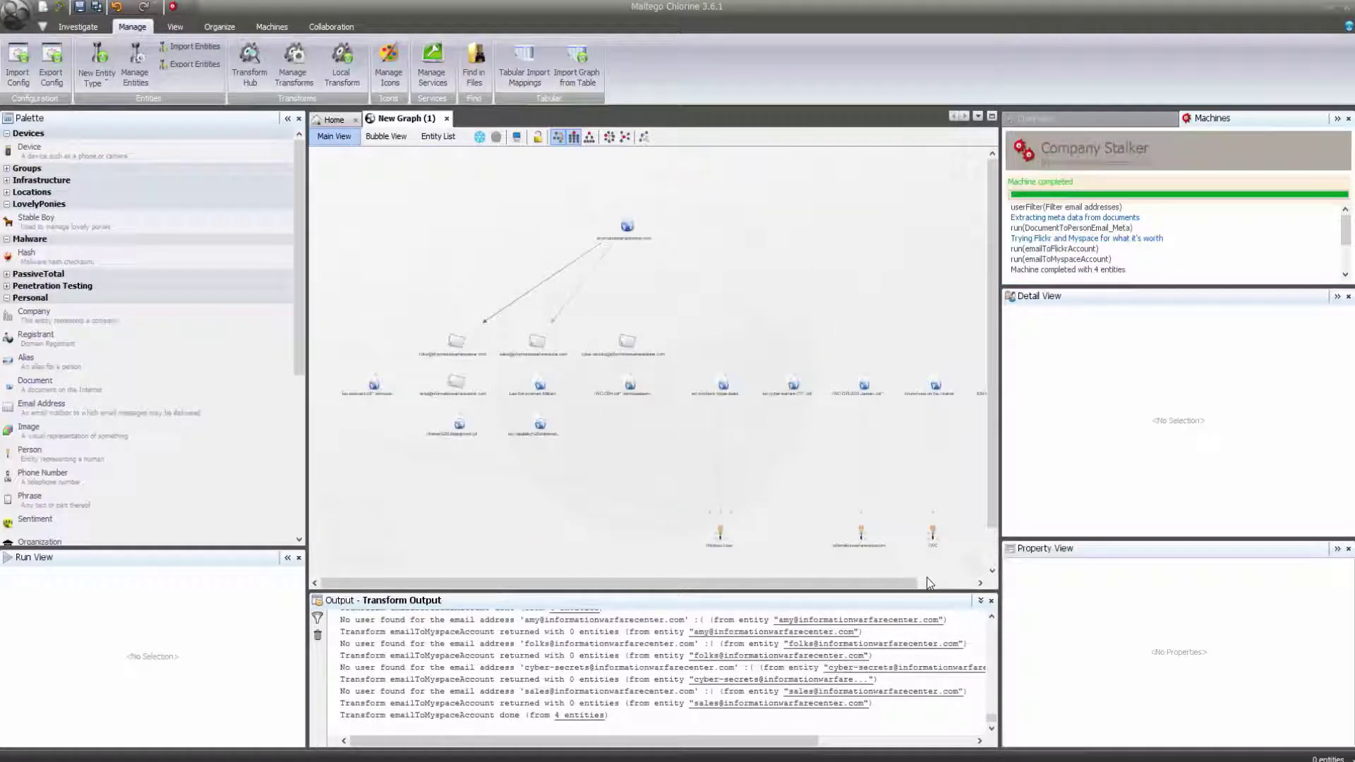
{"action": "left_click", "coordinate": [724, 539]}
Inspect the Windows User and Informationwarfarecenter person entities.
{"action": "left_click", "coordinate": [724, 539]}
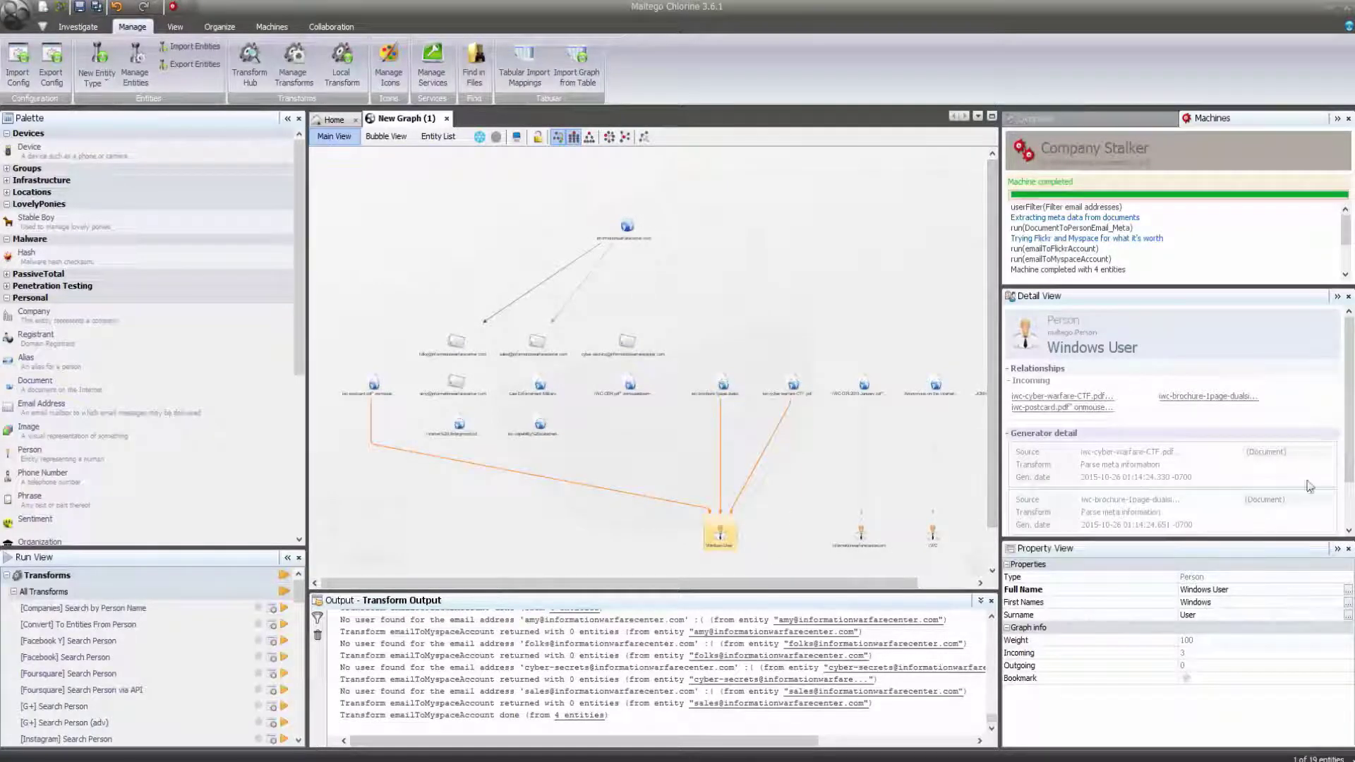
{"action": "left_click", "coordinate": [1350, 513]}
{"action": "left_click", "coordinate": [964, 583]}
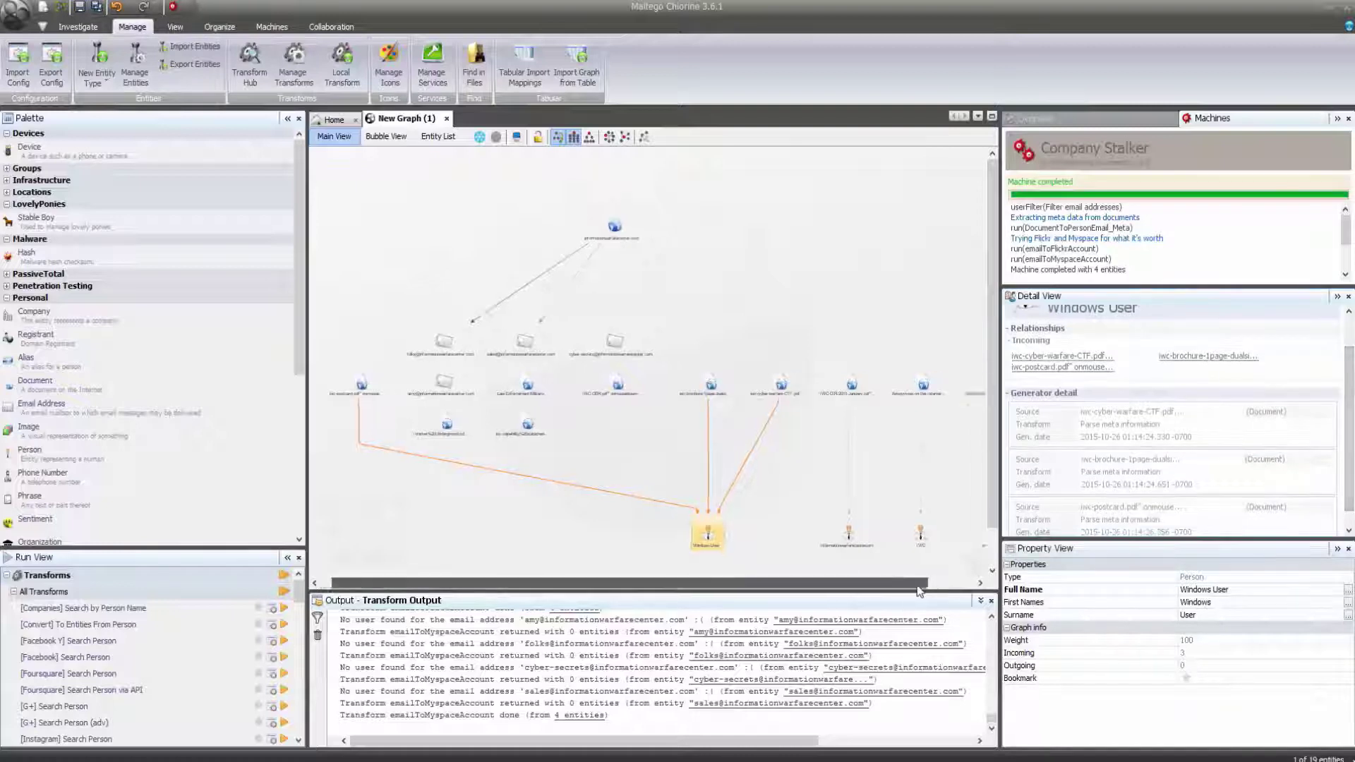
{"action": "left_click", "coordinate": [944, 535]}
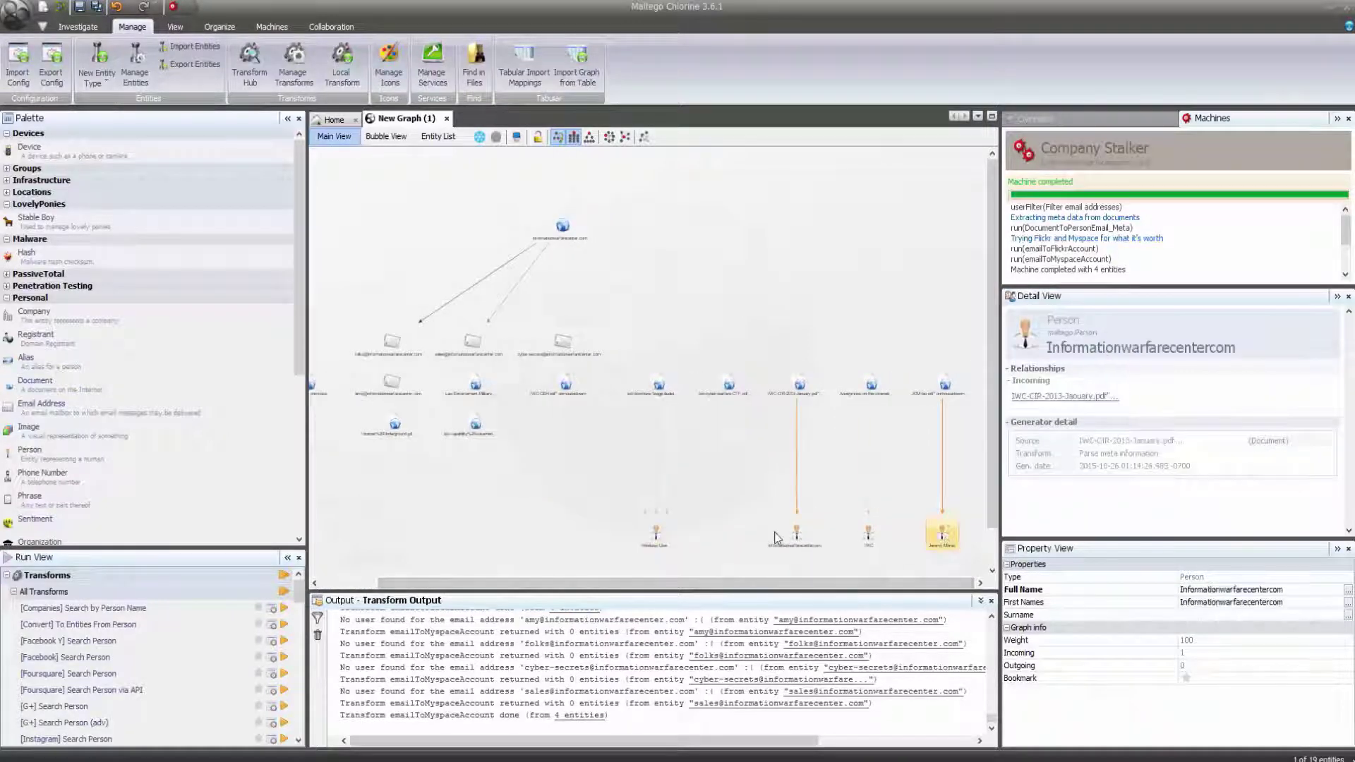
{"action": "left_click", "coordinate": [798, 537]}
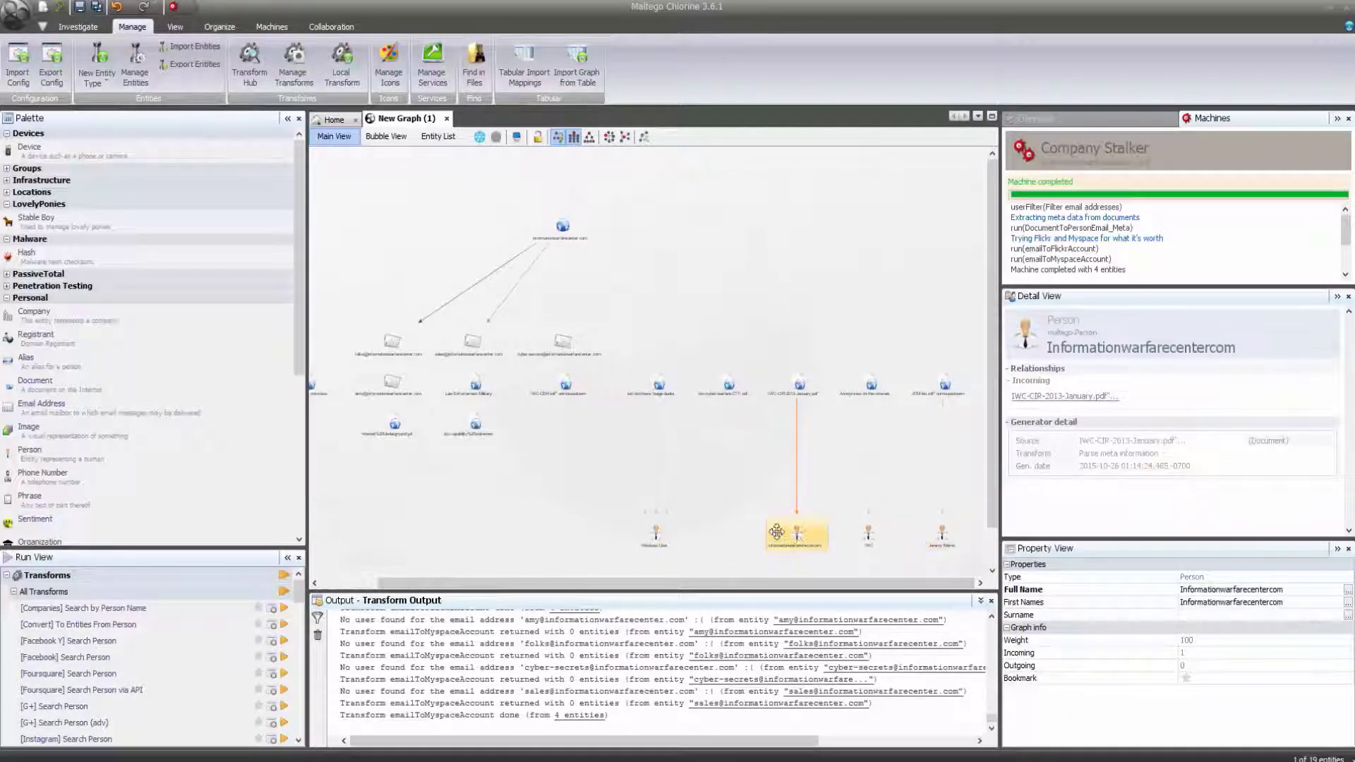
{"action": "left_click", "coordinate": [656, 536]}
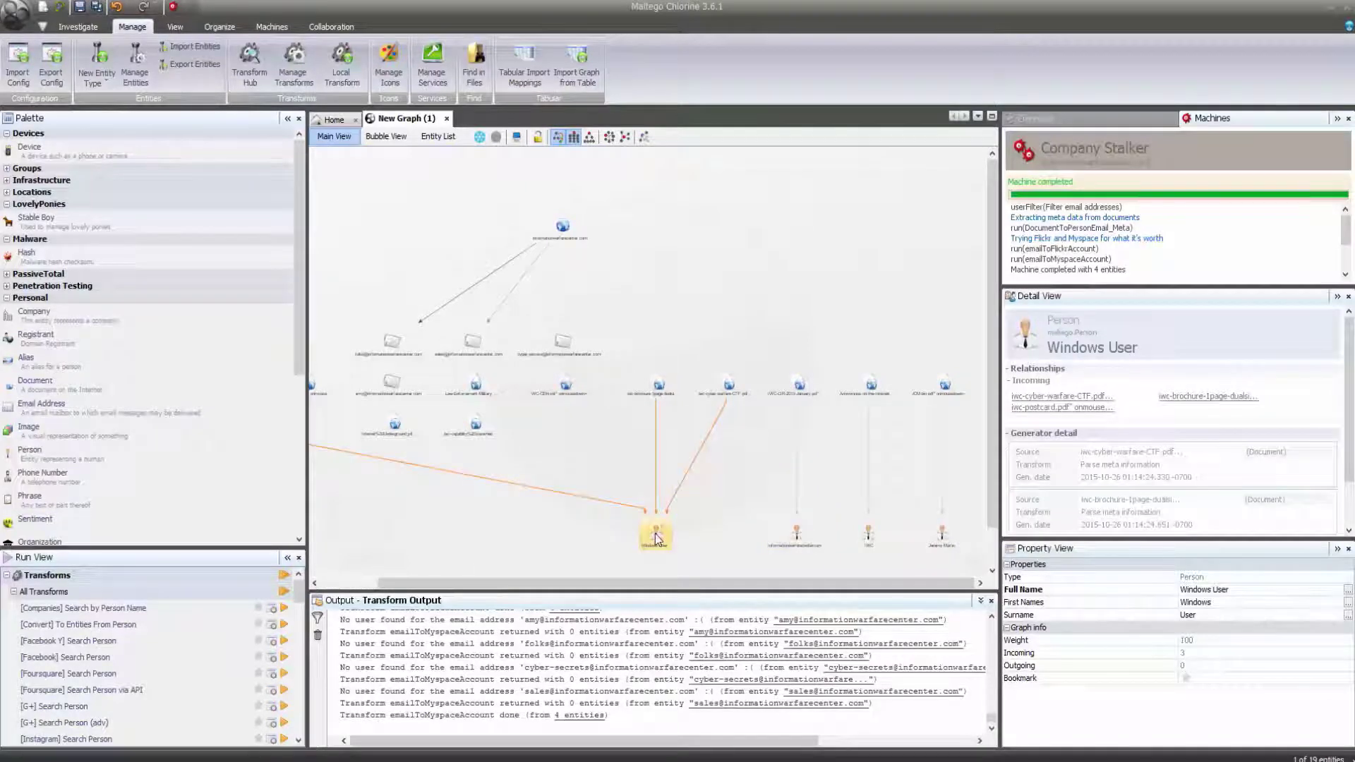
Delete the Windows User entity from the graph and confirm.
{"action": "right_click", "coordinate": [656, 538]}
{"action": "left_click", "coordinate": [680, 577]}
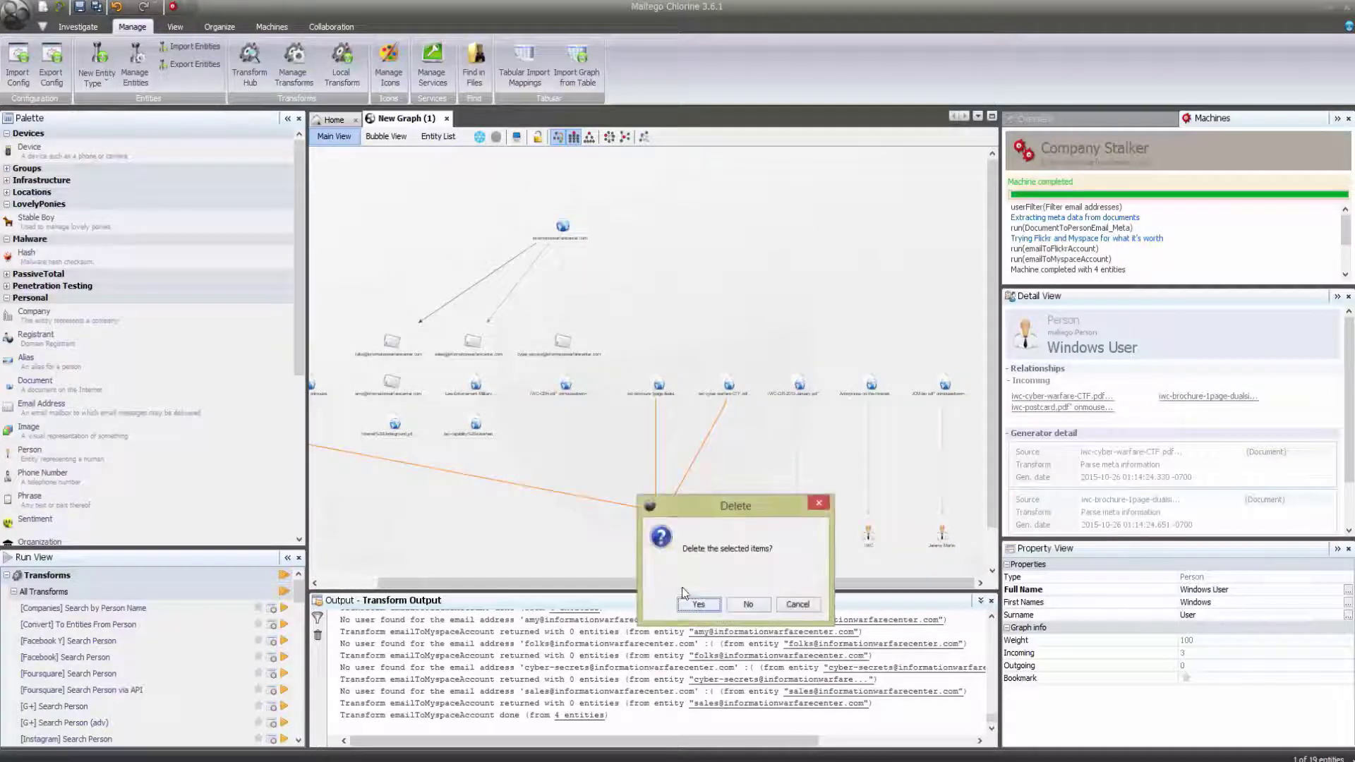
{"action": "left_click", "coordinate": [697, 605]}
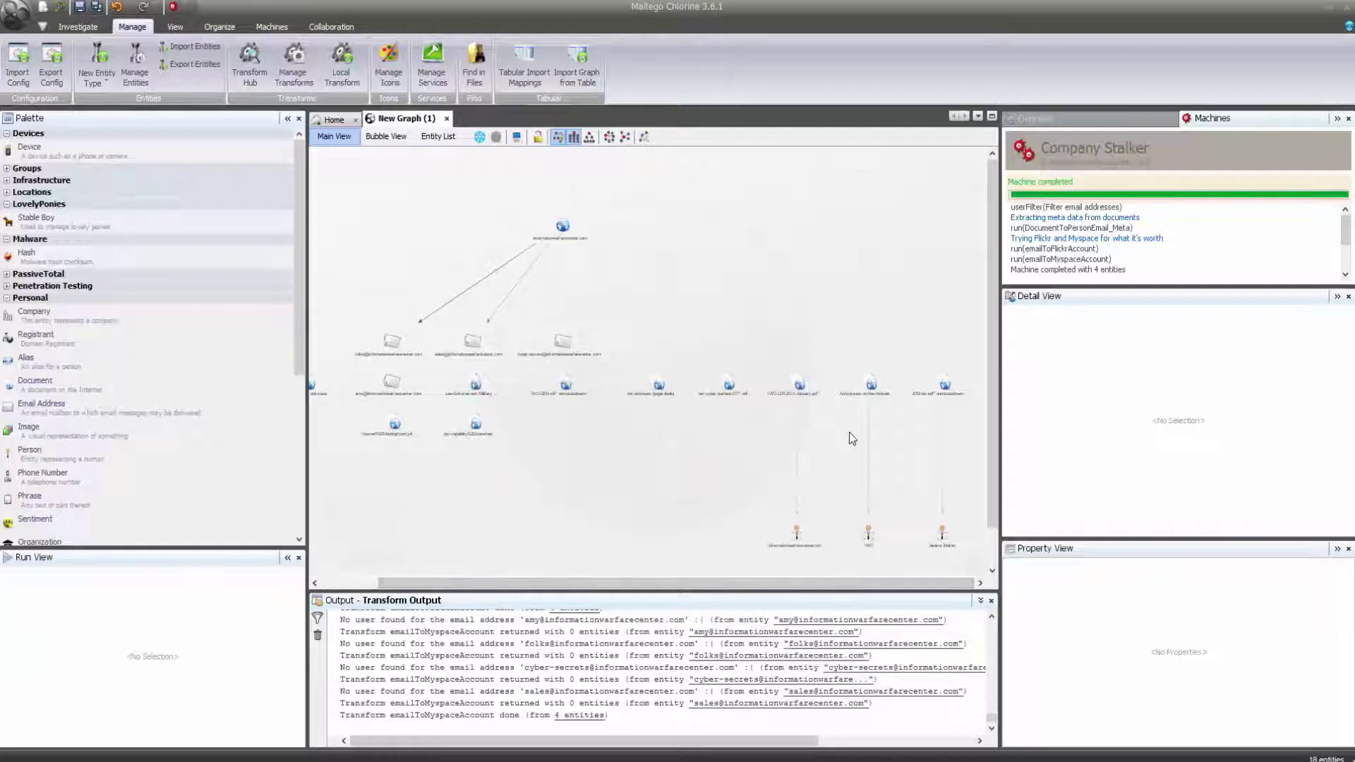
{"action": "scroll", "coordinate": [849, 432], "scroll_direction": "up", "scroll_amount": 3}
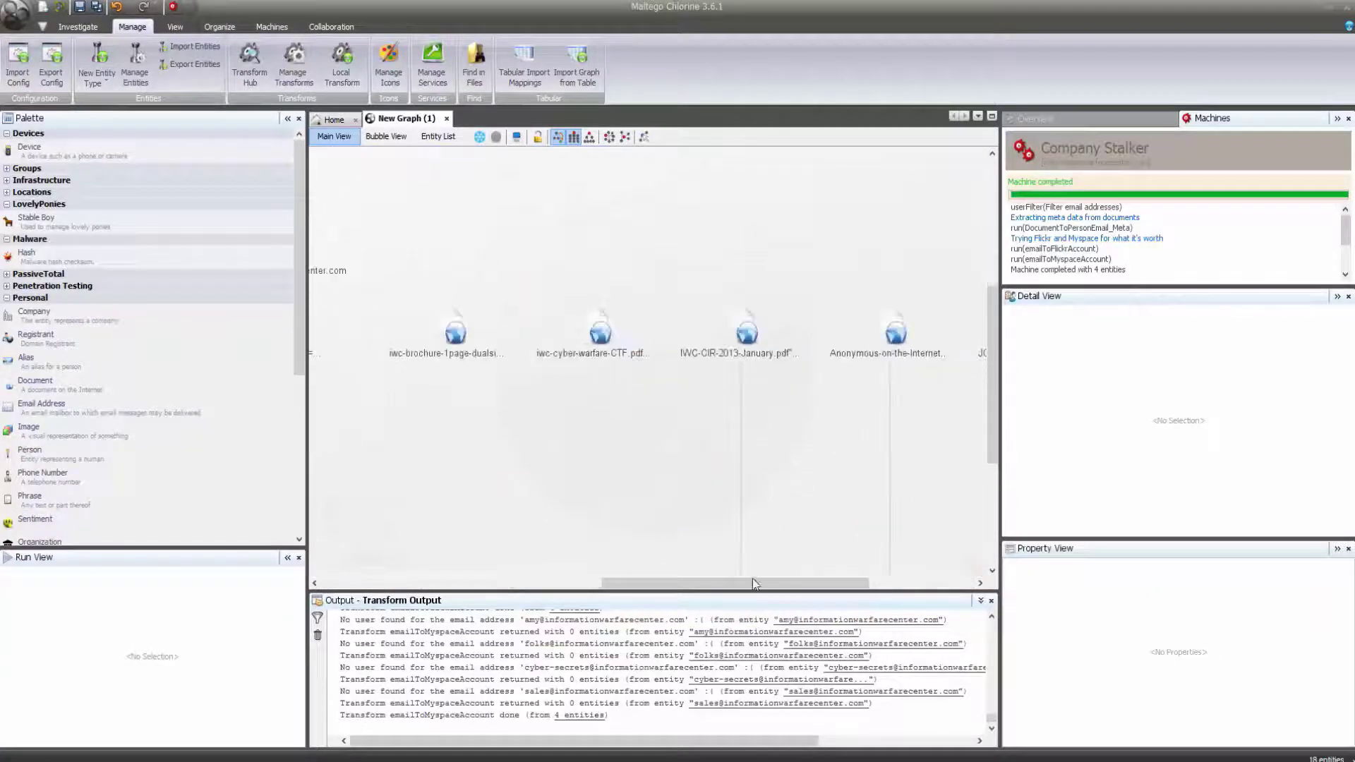
{"action": "left_click_drag", "start_coordinate": [752, 580], "coordinate": [894, 595]}
{"action": "left_click_drag", "start_coordinate": [988, 418], "coordinate": [987, 518]}
Inspect the person linked to the bio document and the JCM-bio.pdf document entity.
{"action": "left_click", "coordinate": [779, 413]}
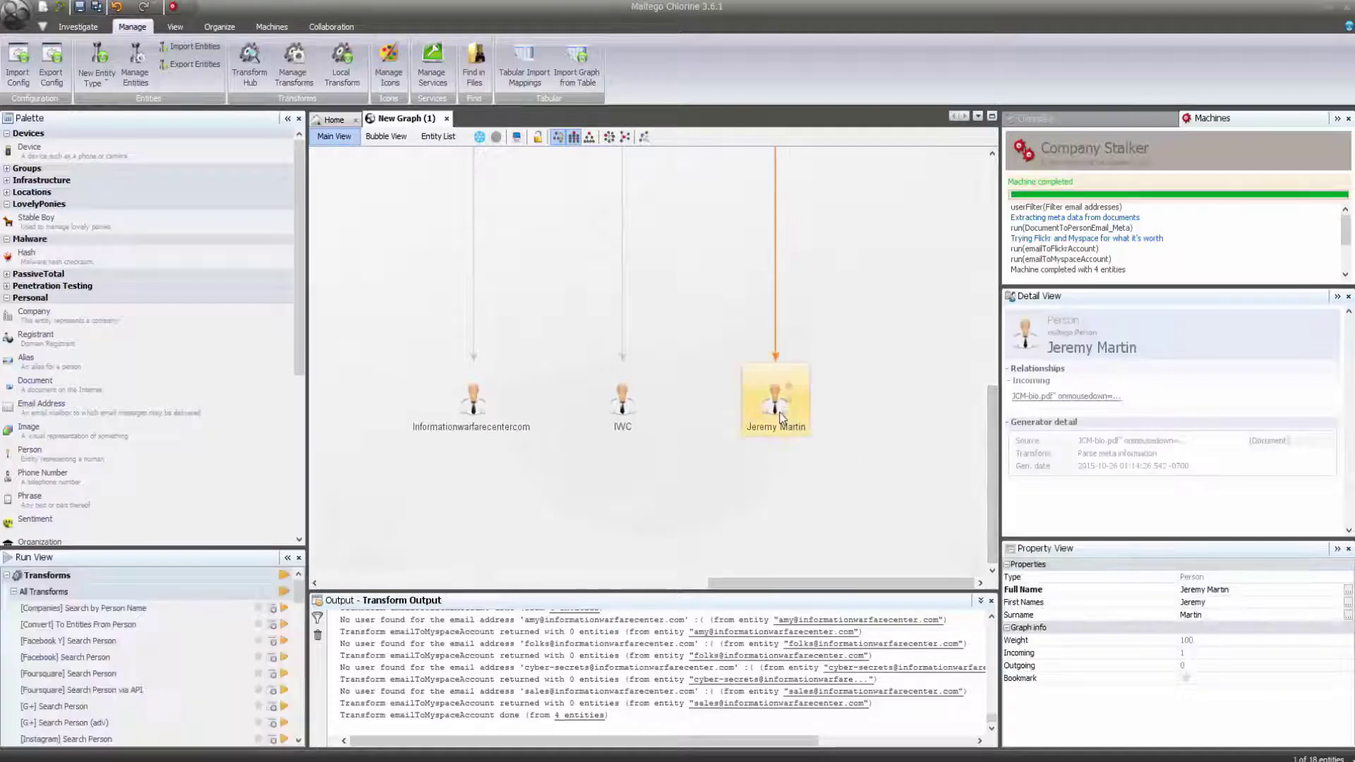
{"action": "mouse_move", "coordinate": [782, 419]}
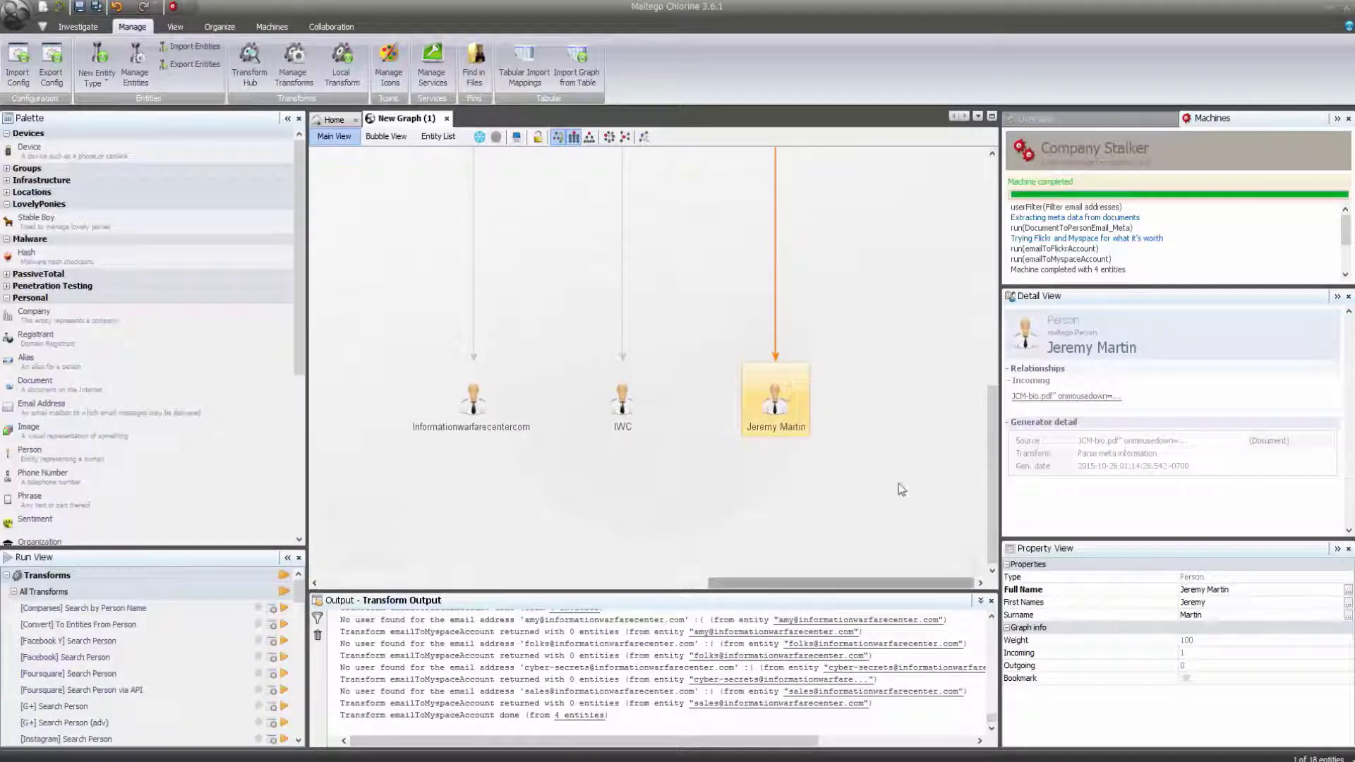
{"action": "left_click_drag", "start_coordinate": [992, 420], "coordinate": [987, 244]}
{"action": "left_click", "coordinate": [798, 507]}
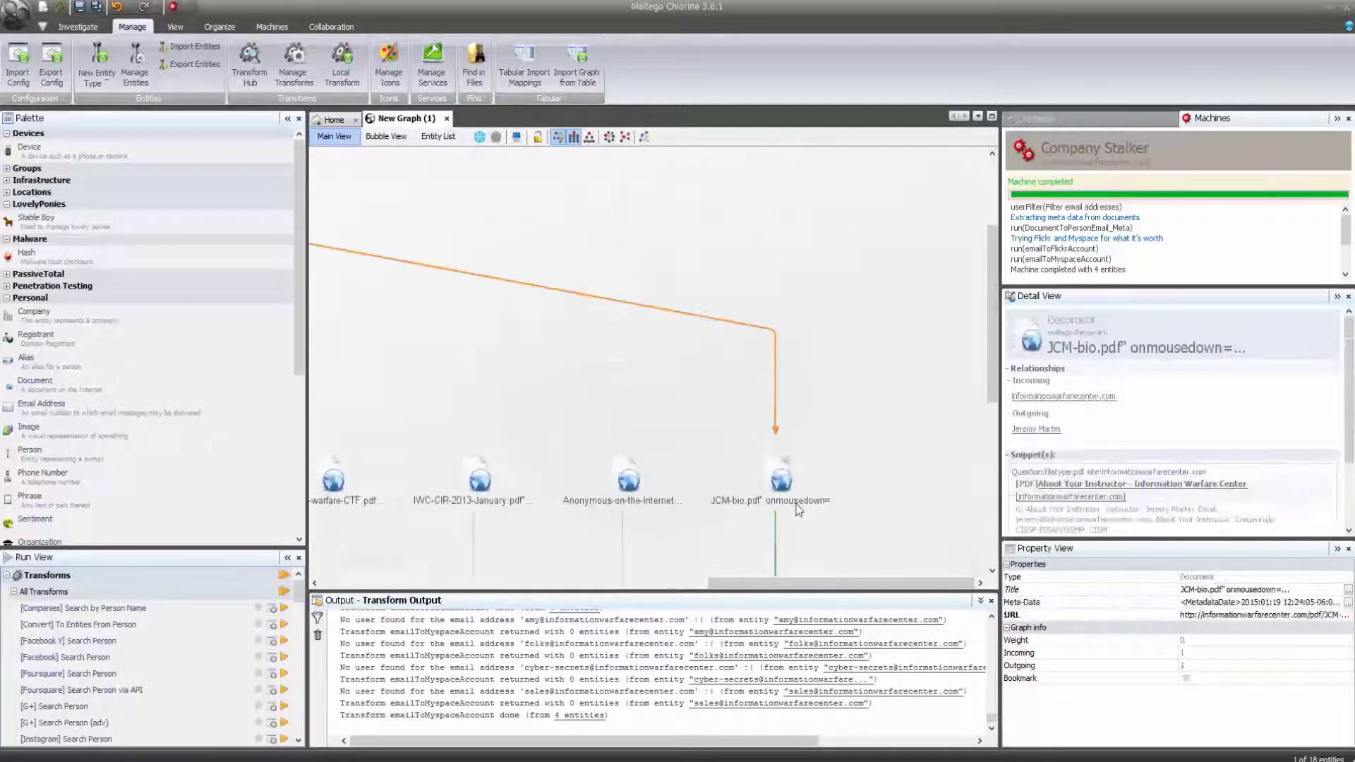
{"action": "scroll", "coordinate": [799, 508], "scroll_direction": "down", "scroll_amount": 1}
{"action": "scroll", "coordinate": [798, 509], "scroll_direction": "down", "scroll_amount": 3}
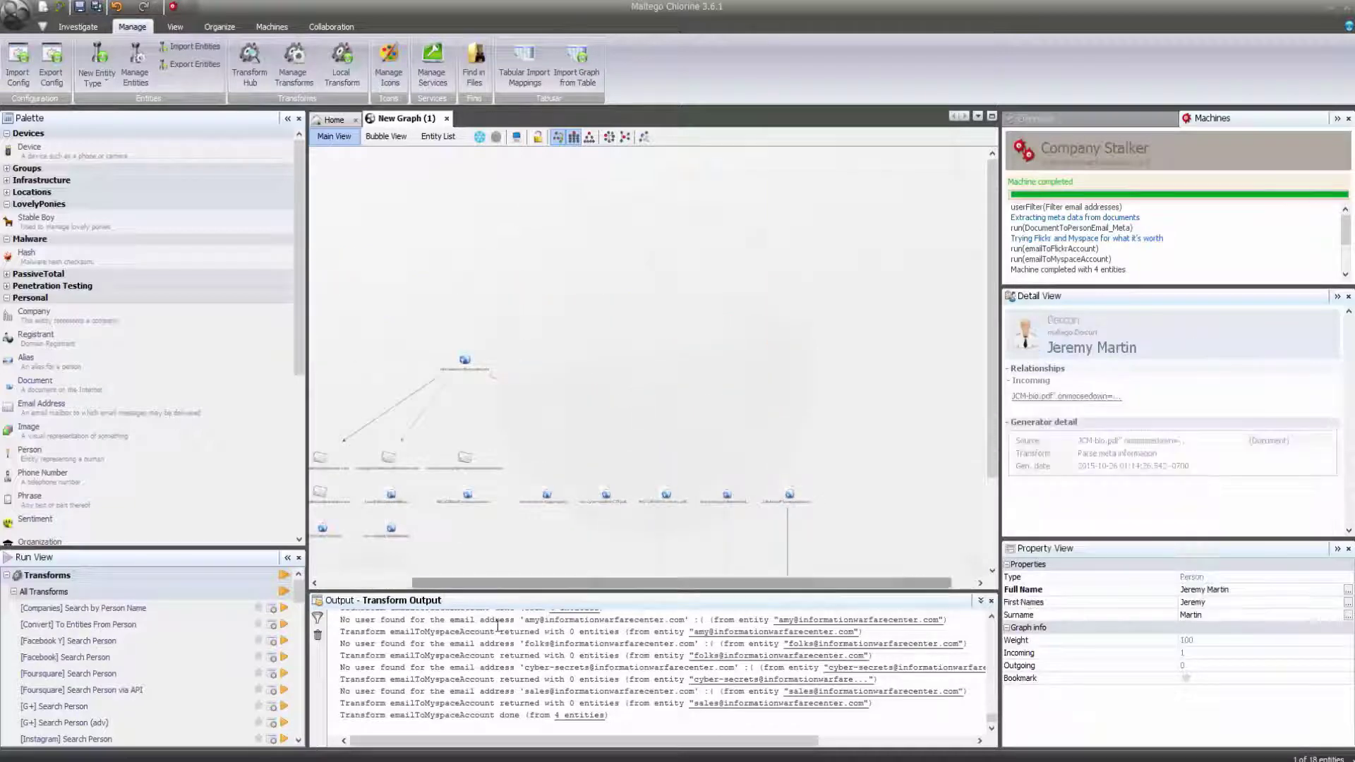
{"action": "left_click_drag", "start_coordinate": [441, 584], "coordinate": [311, 581]}
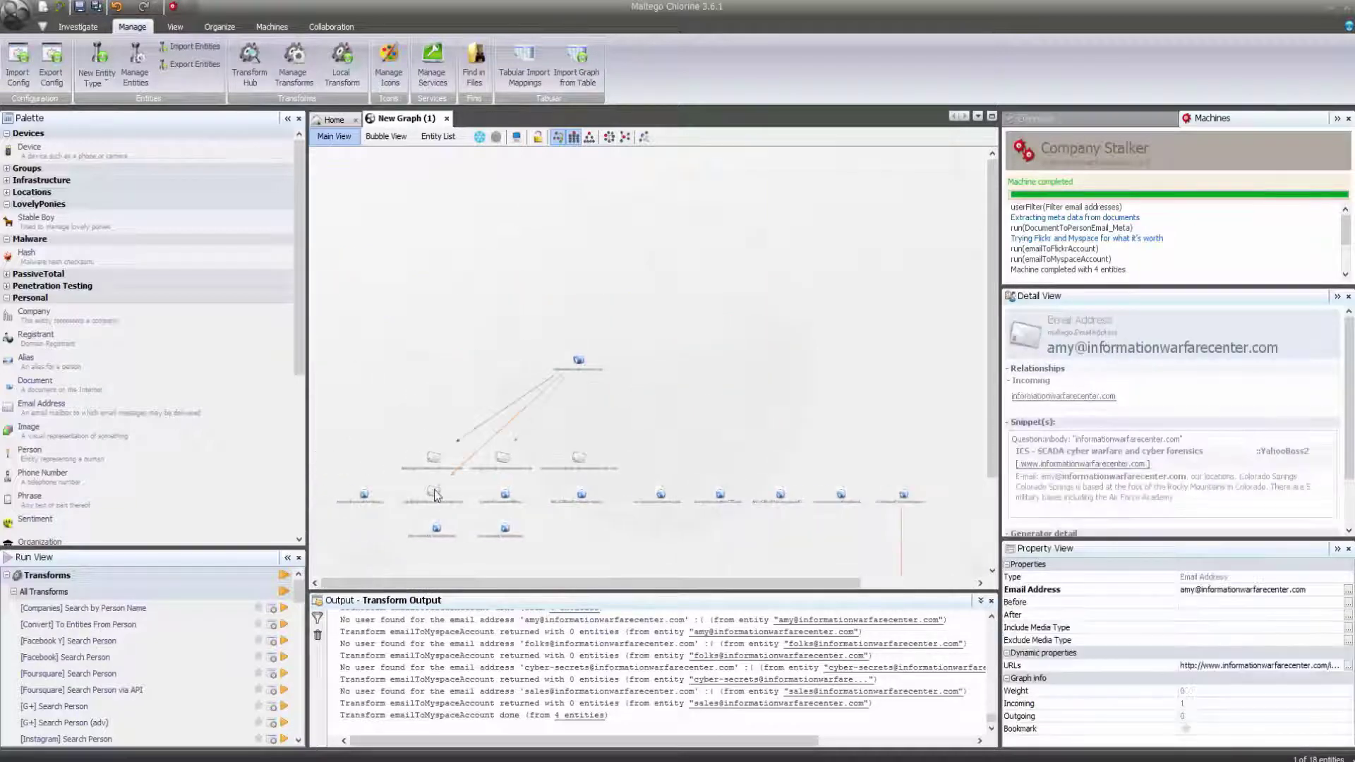
{"action": "left_click", "coordinate": [578, 460]}
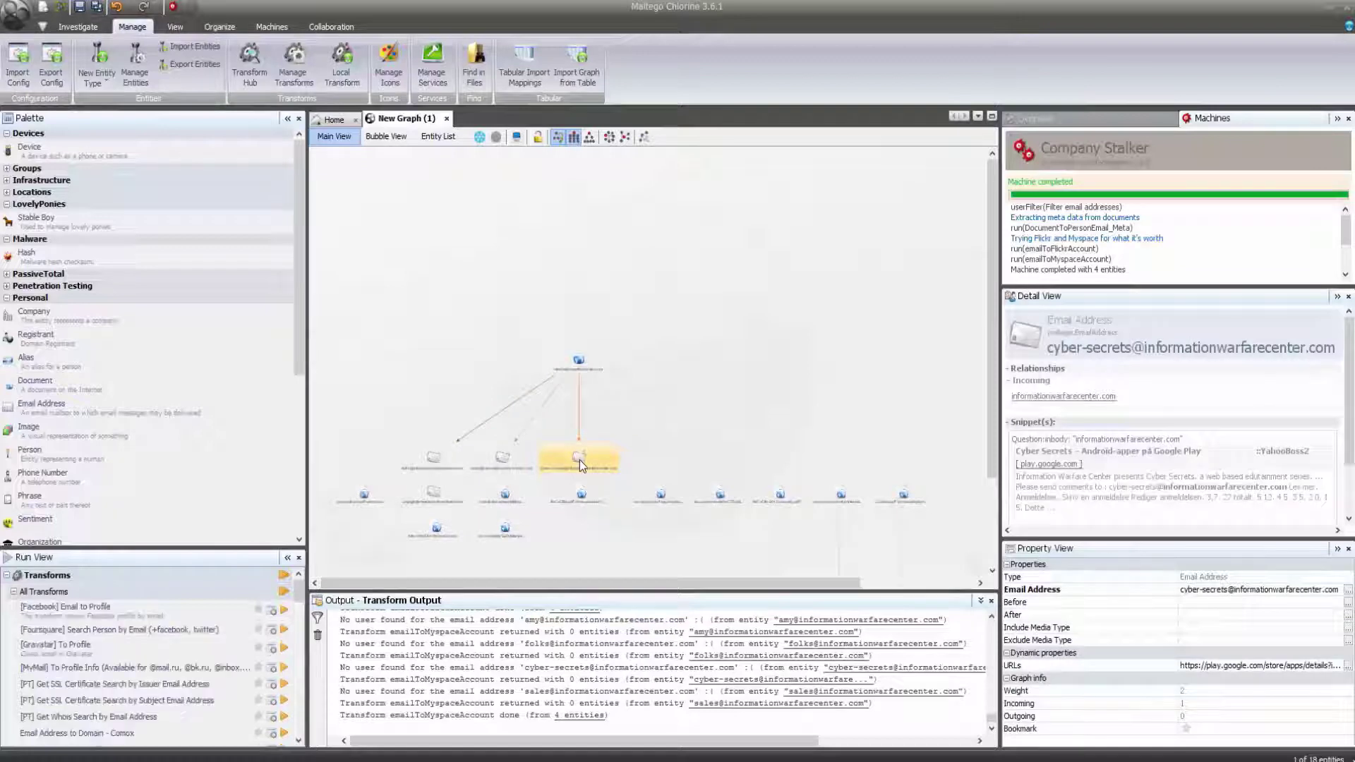
{"action": "mouse_move", "coordinate": [580, 464]}
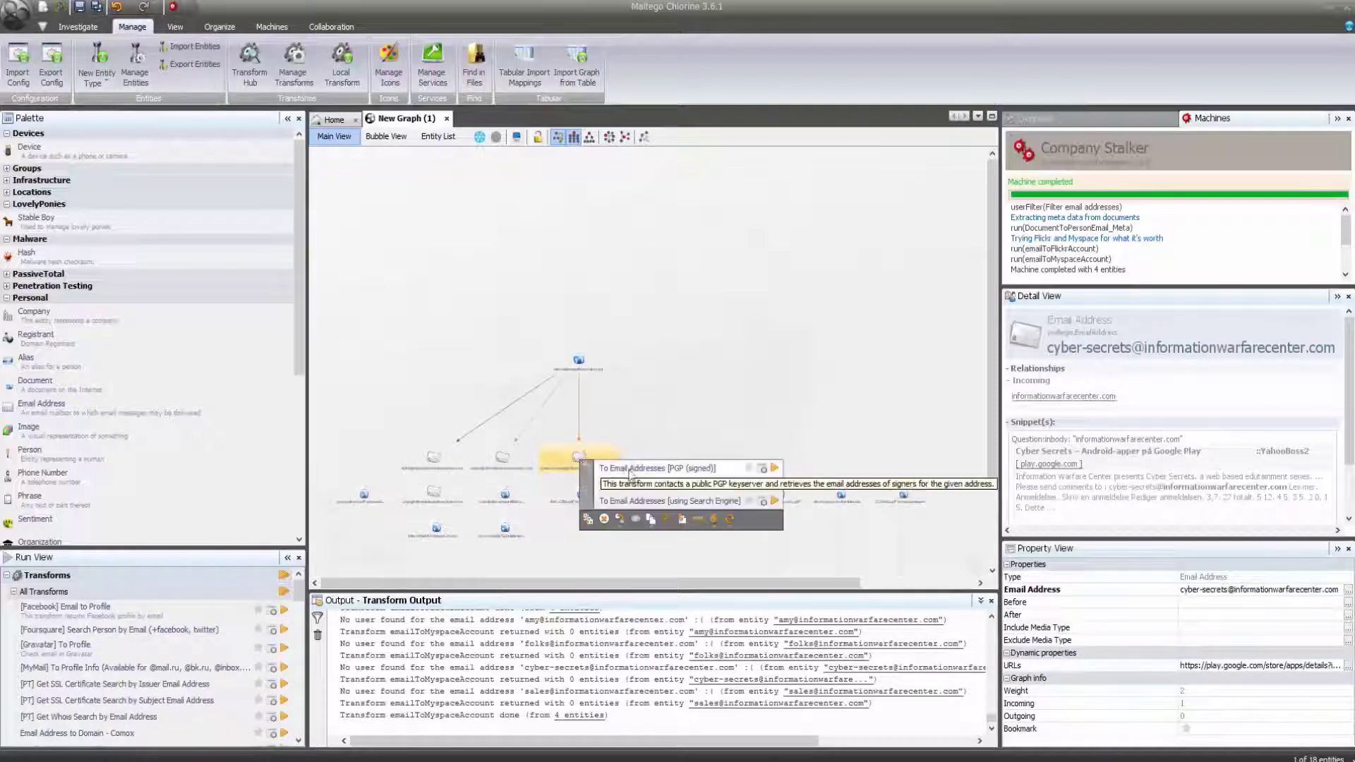
{"action": "left_click", "coordinate": [649, 502]}
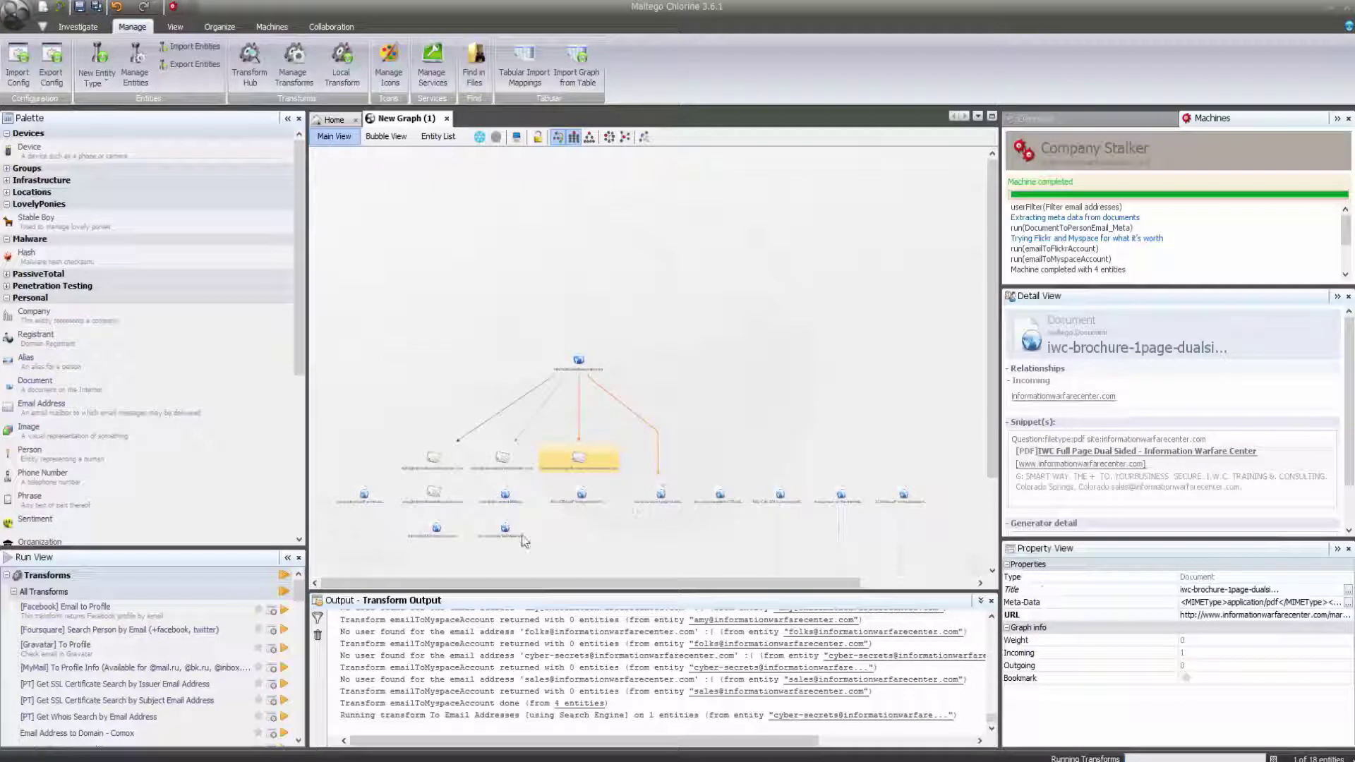
{"action": "left_click_drag", "start_coordinate": [299, 600], "coordinate": [298, 634]}
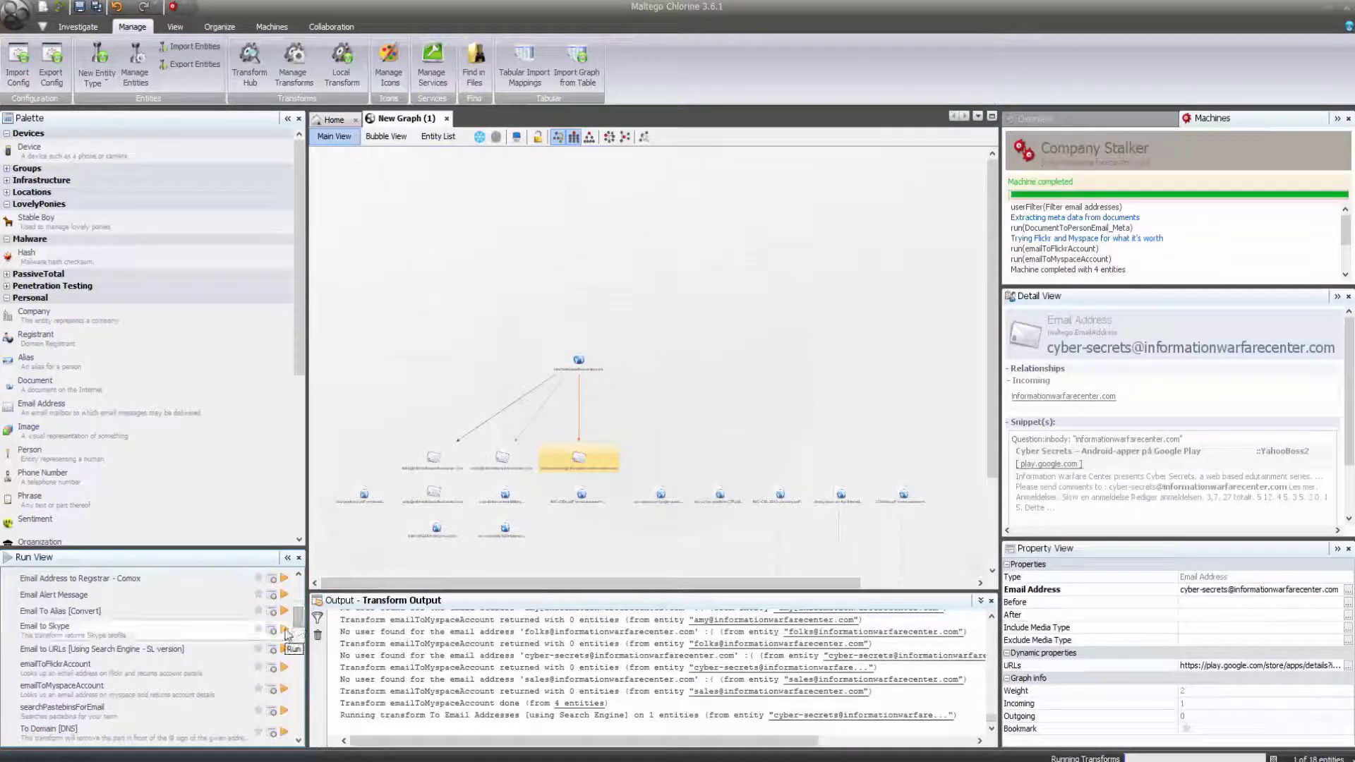
{"action": "left_click_drag", "start_coordinate": [299, 633], "coordinate": [299, 664]}
{"action": "left_click", "coordinate": [284, 635]}
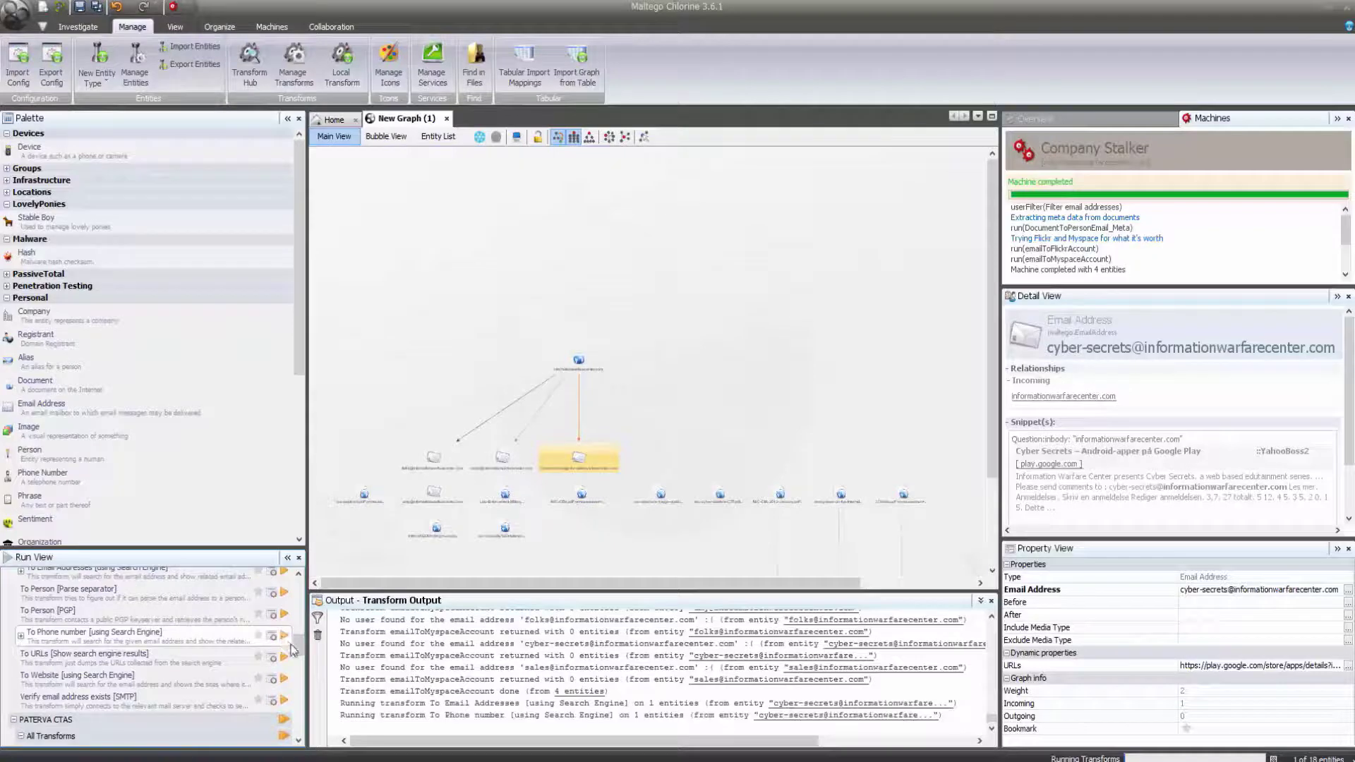
{"action": "left_click_drag", "start_coordinate": [299, 650], "coordinate": [301, 655]}
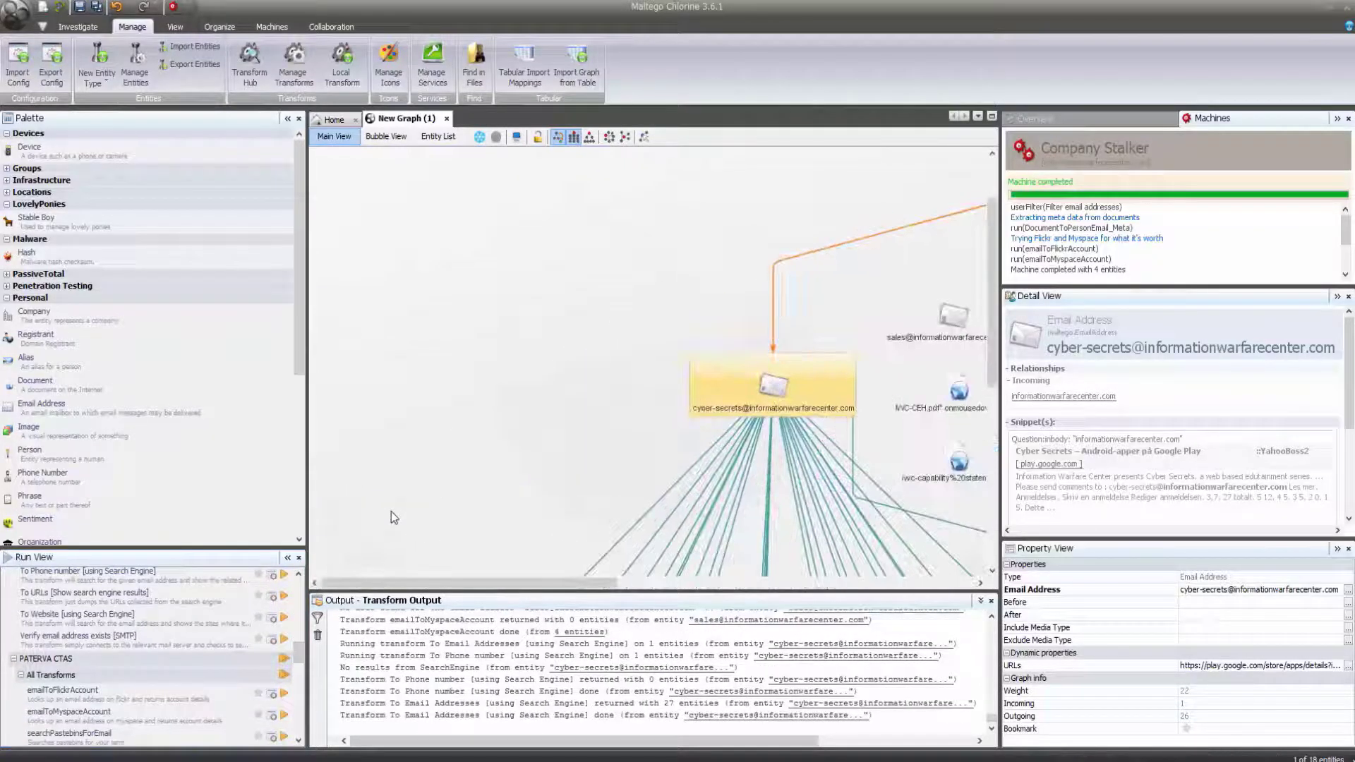
Delete two marquee-selected groups of unwanted email results, seven and then six entities.
{"action": "left_click_drag", "start_coordinate": [994, 329], "coordinate": [1000, 510]}
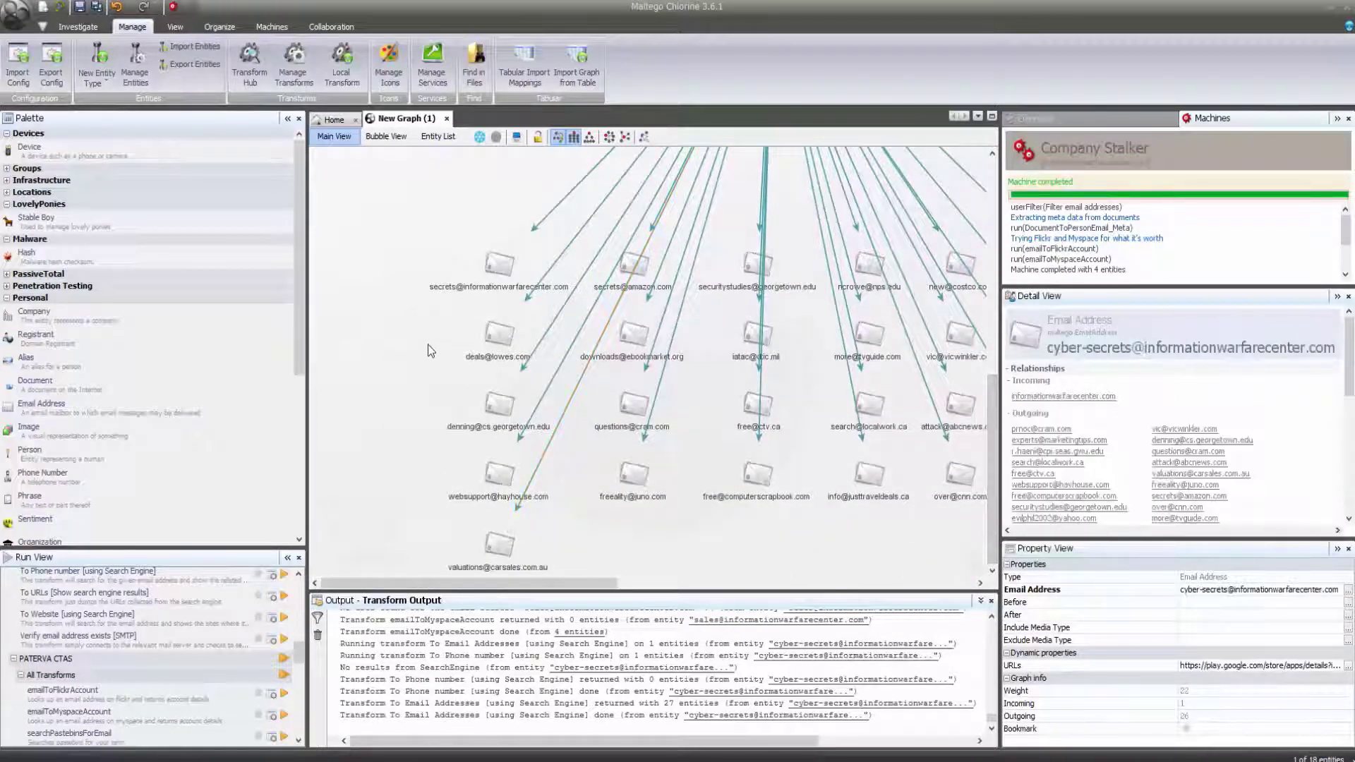
{"action": "left_click_drag", "start_coordinate": [428, 344], "coordinate": [806, 544]}
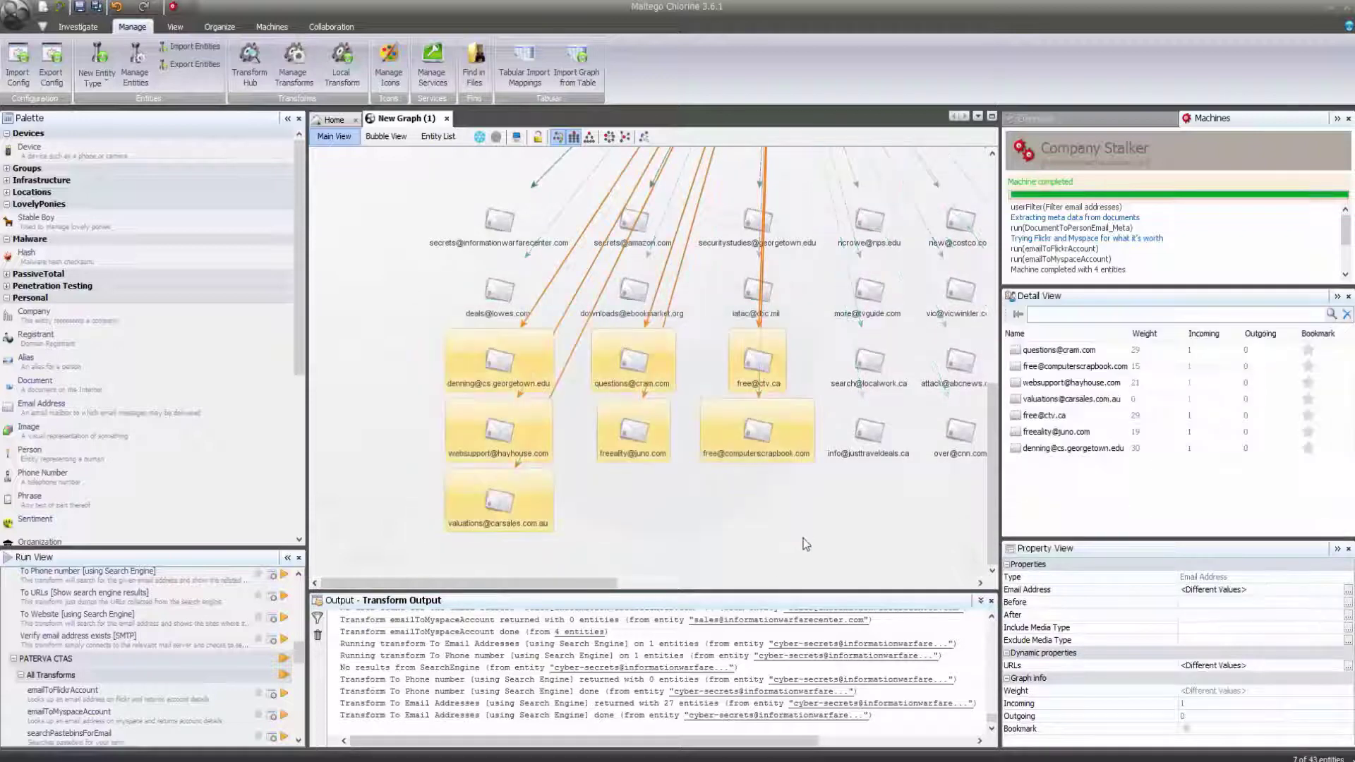
{"action": "key", "text": "Delete"}
{"action": "left_click", "coordinate": [641, 429]}
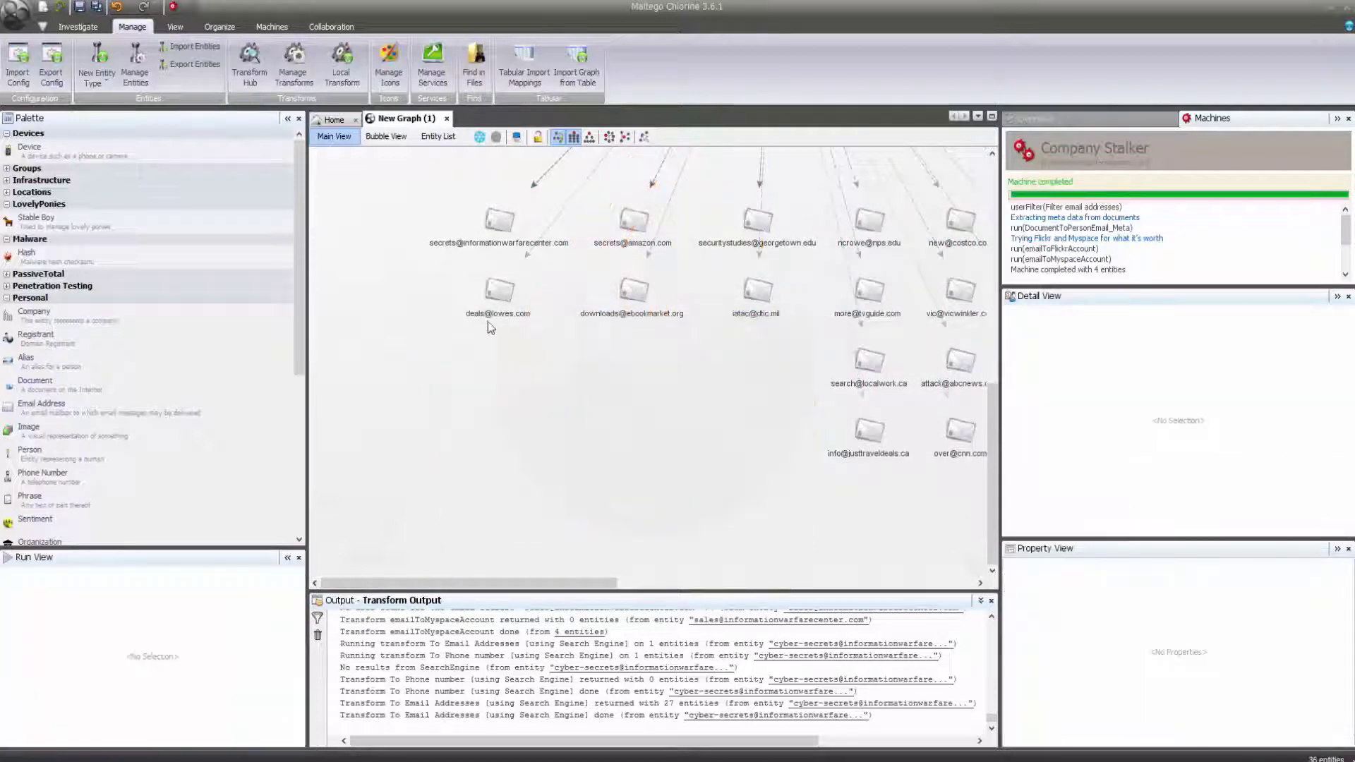
{"action": "left_click_drag", "start_coordinate": [444, 295], "coordinate": [915, 480]}
{"action": "key", "text": "Delete"}
{"action": "key", "text": "Return"}
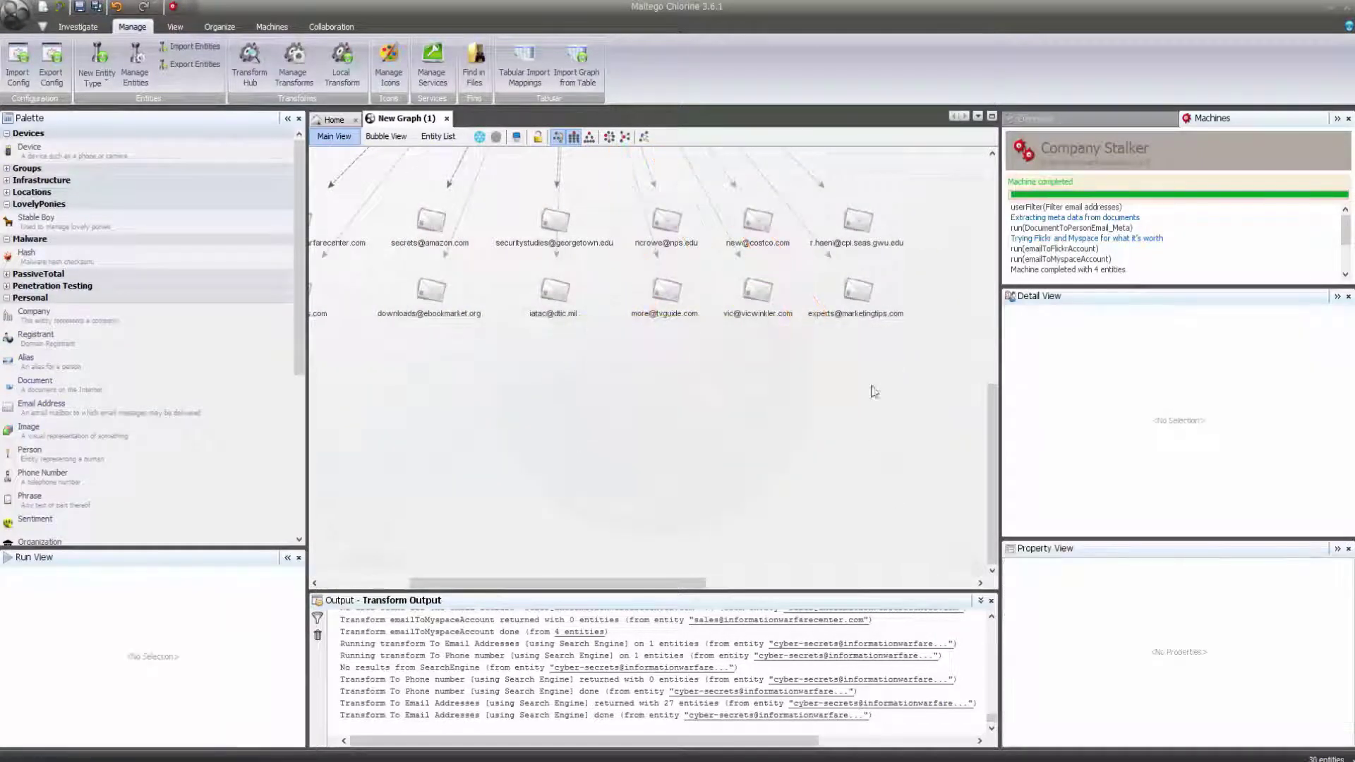
{"action": "left_click_drag", "start_coordinate": [928, 363], "coordinate": [399, 175]}
{"action": "key", "text": "Delete"}
{"action": "key", "text": "Return"}
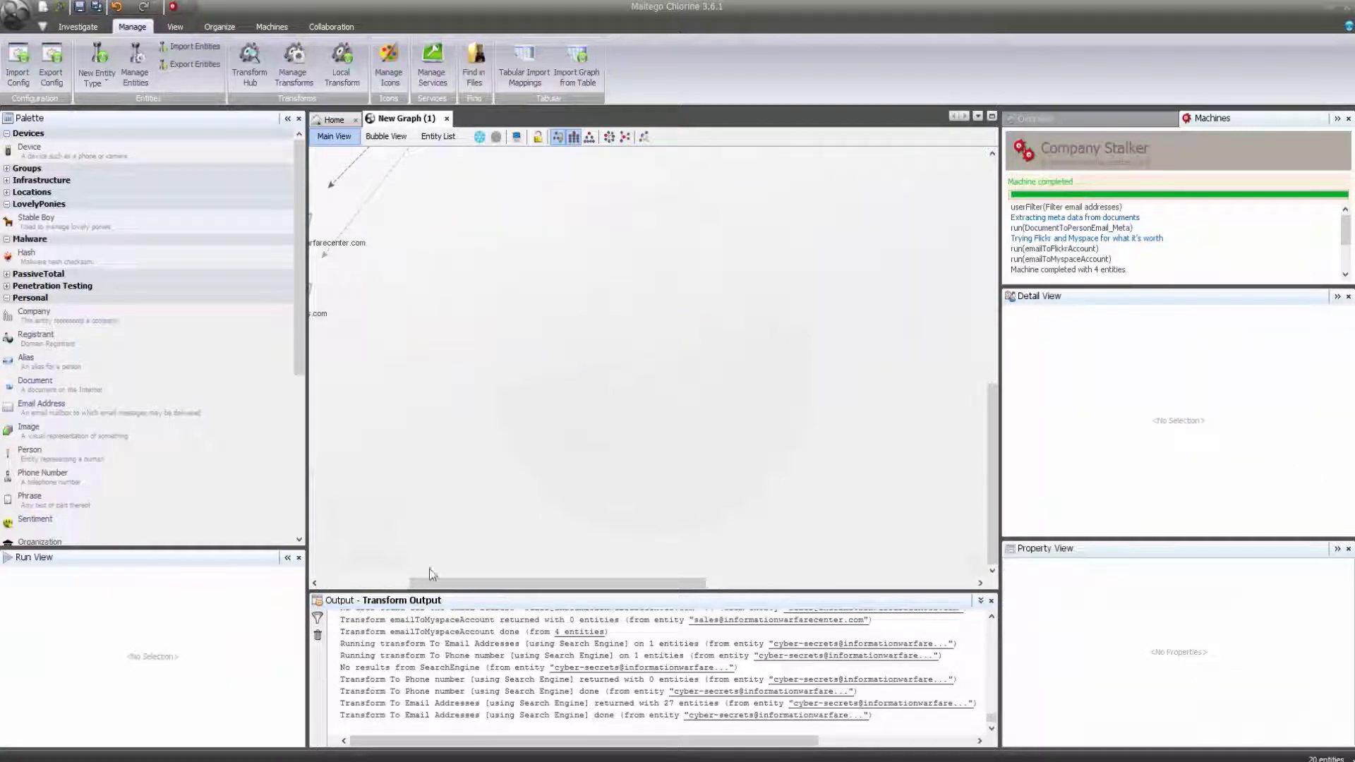
{"action": "left_click_drag", "start_coordinate": [416, 583], "coordinate": [328, 583]}
{"action": "left_click", "coordinate": [530, 300]}
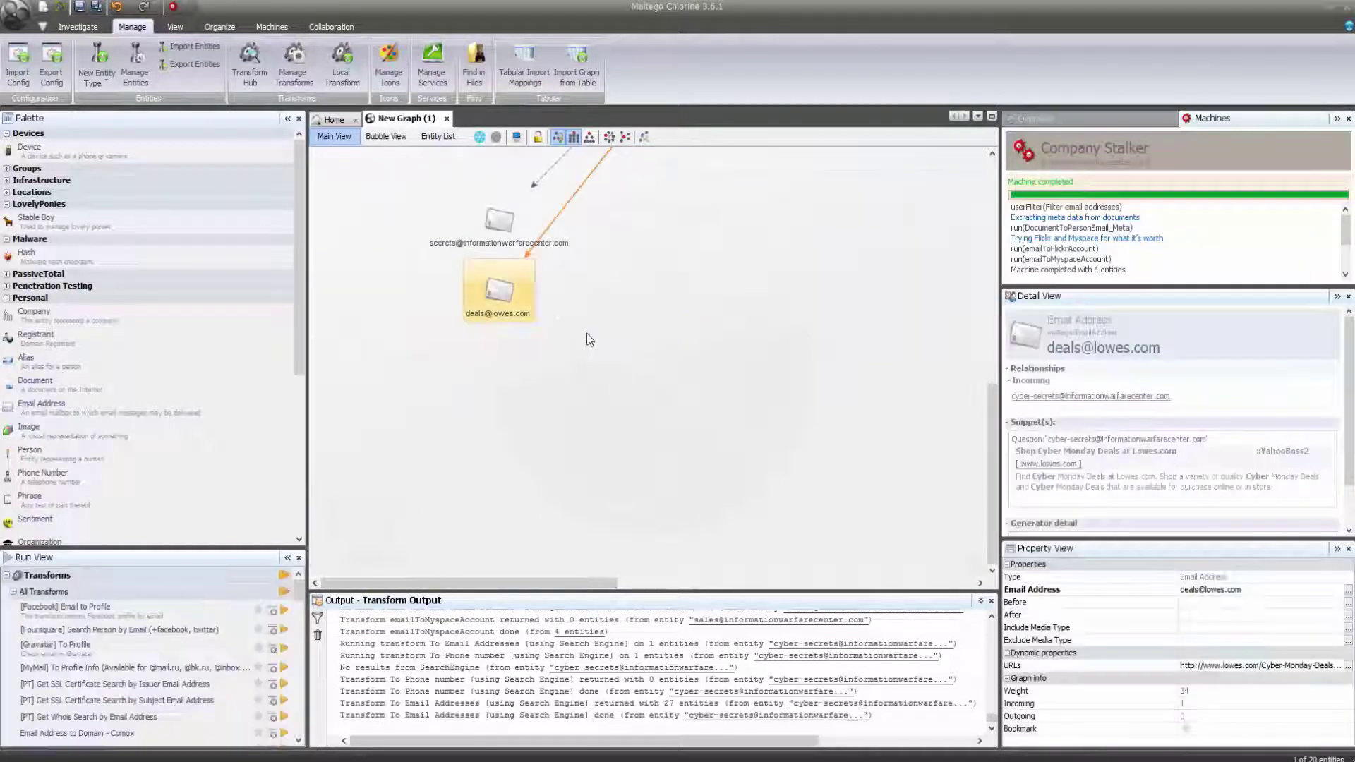
{"action": "key", "text": "Delete"}
{"action": "key", "text": "Return"}
{"action": "left_click", "coordinate": [497, 223]}
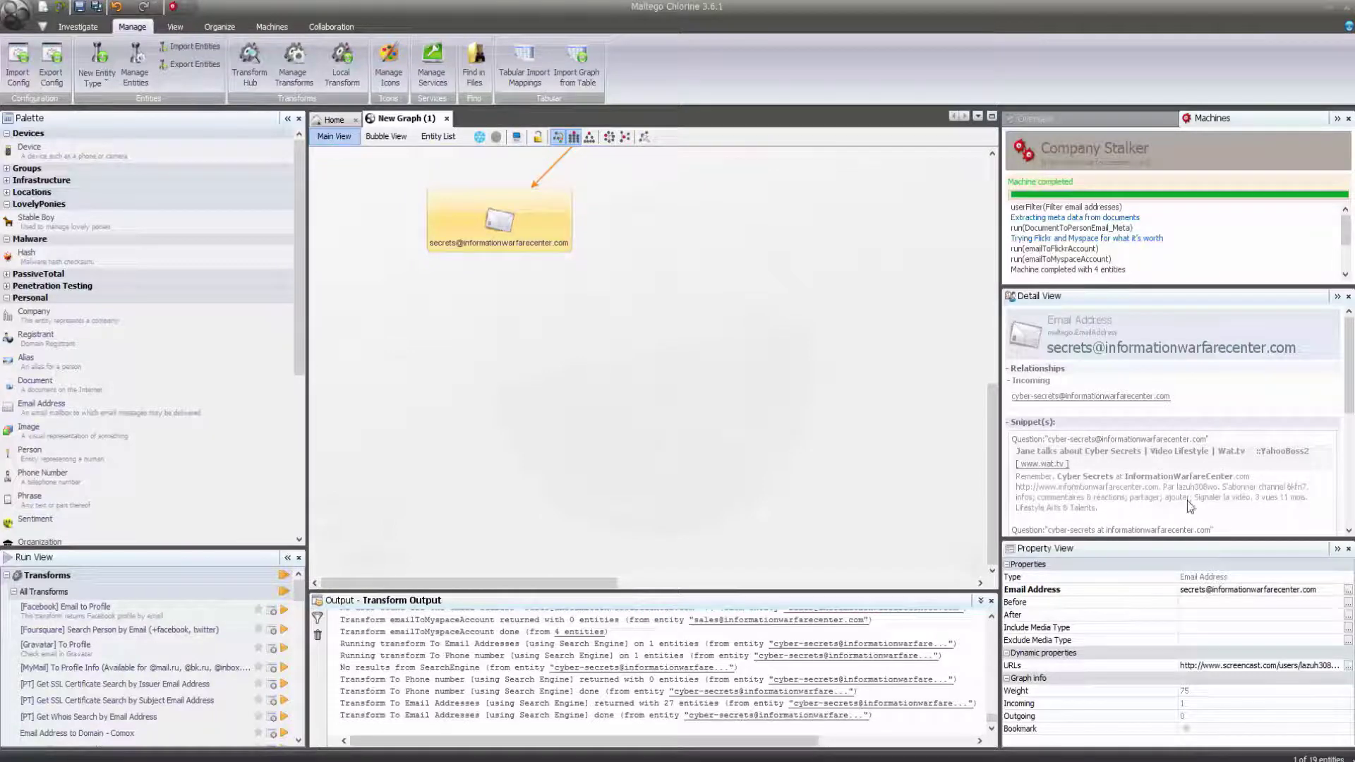
{"action": "left_click_drag", "start_coordinate": [1350, 417], "coordinate": [1352, 529]}
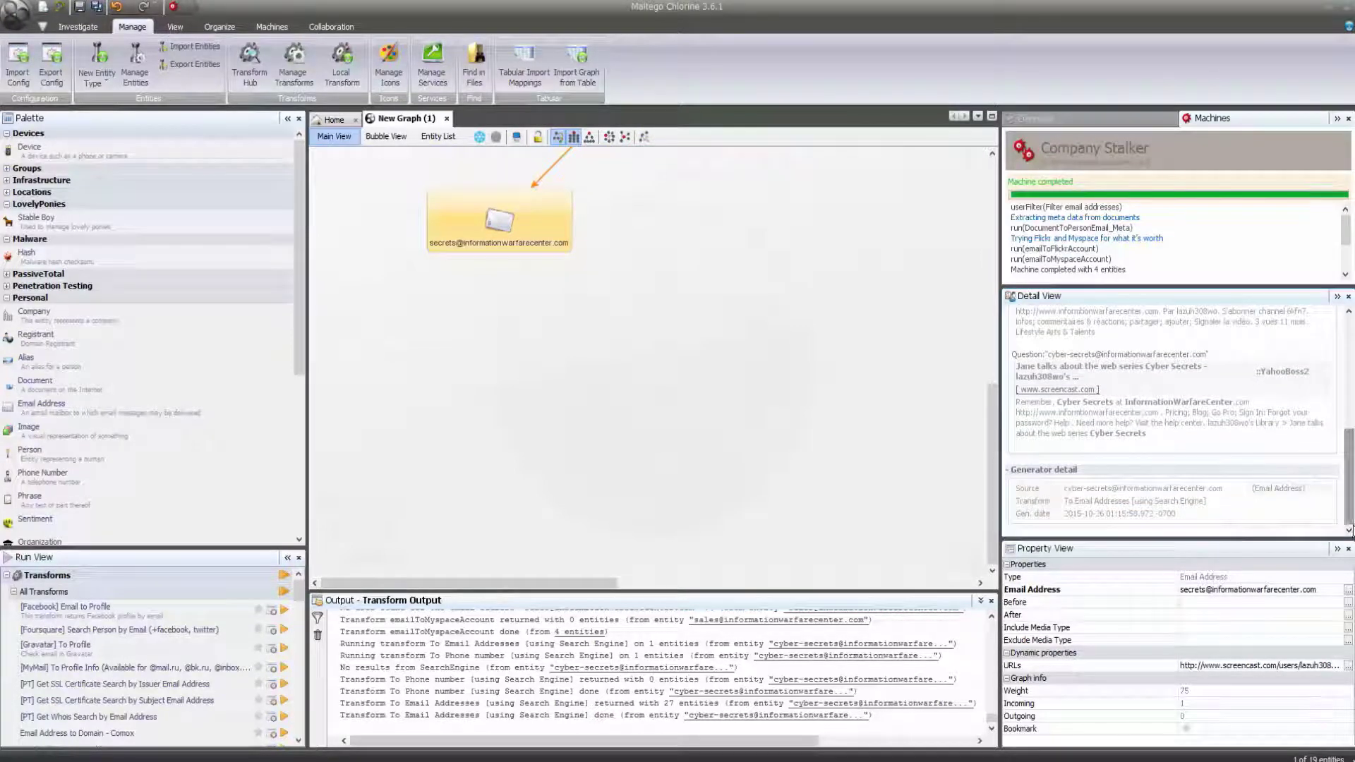
{"action": "left_click_drag", "start_coordinate": [989, 504], "coordinate": [986, 367]}
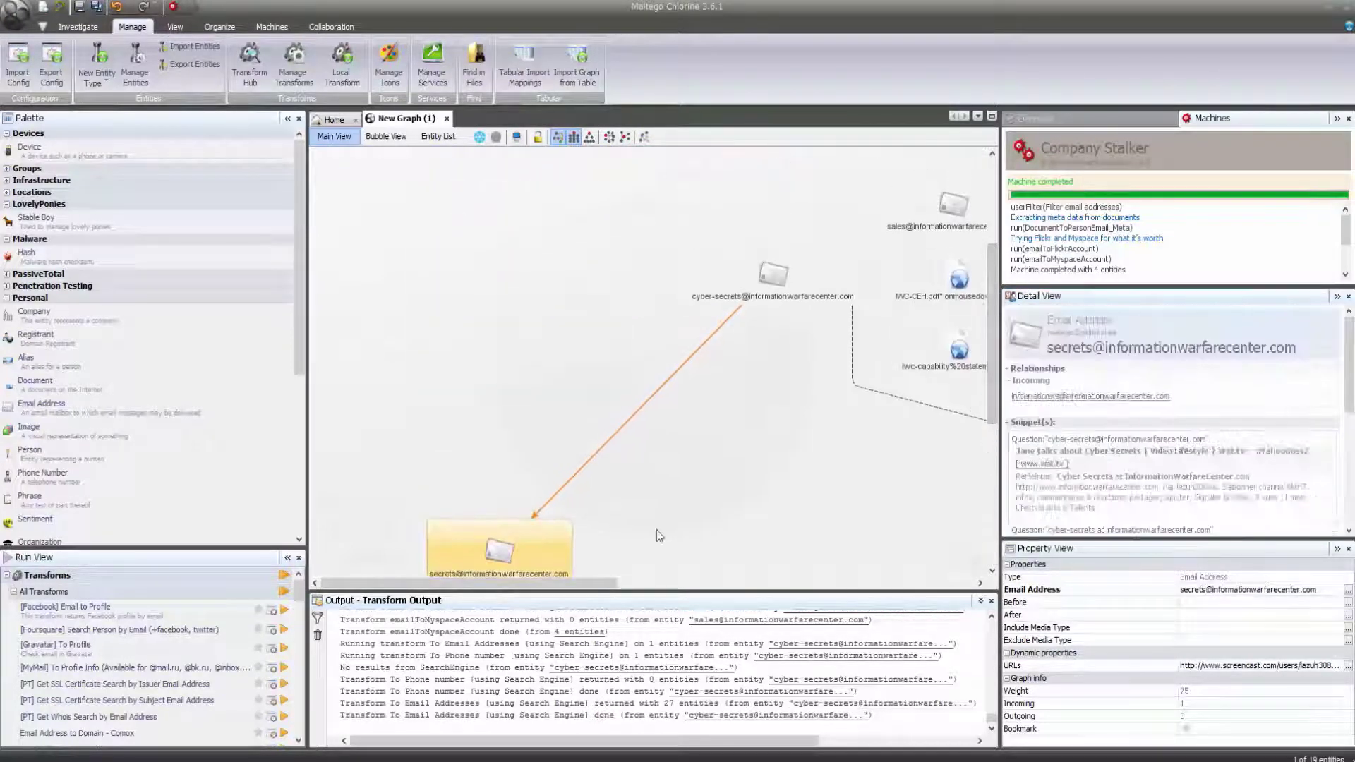
{"action": "left_click_drag", "start_coordinate": [600, 584], "coordinate": [732, 655]}
{"action": "left_click", "coordinate": [659, 234]}
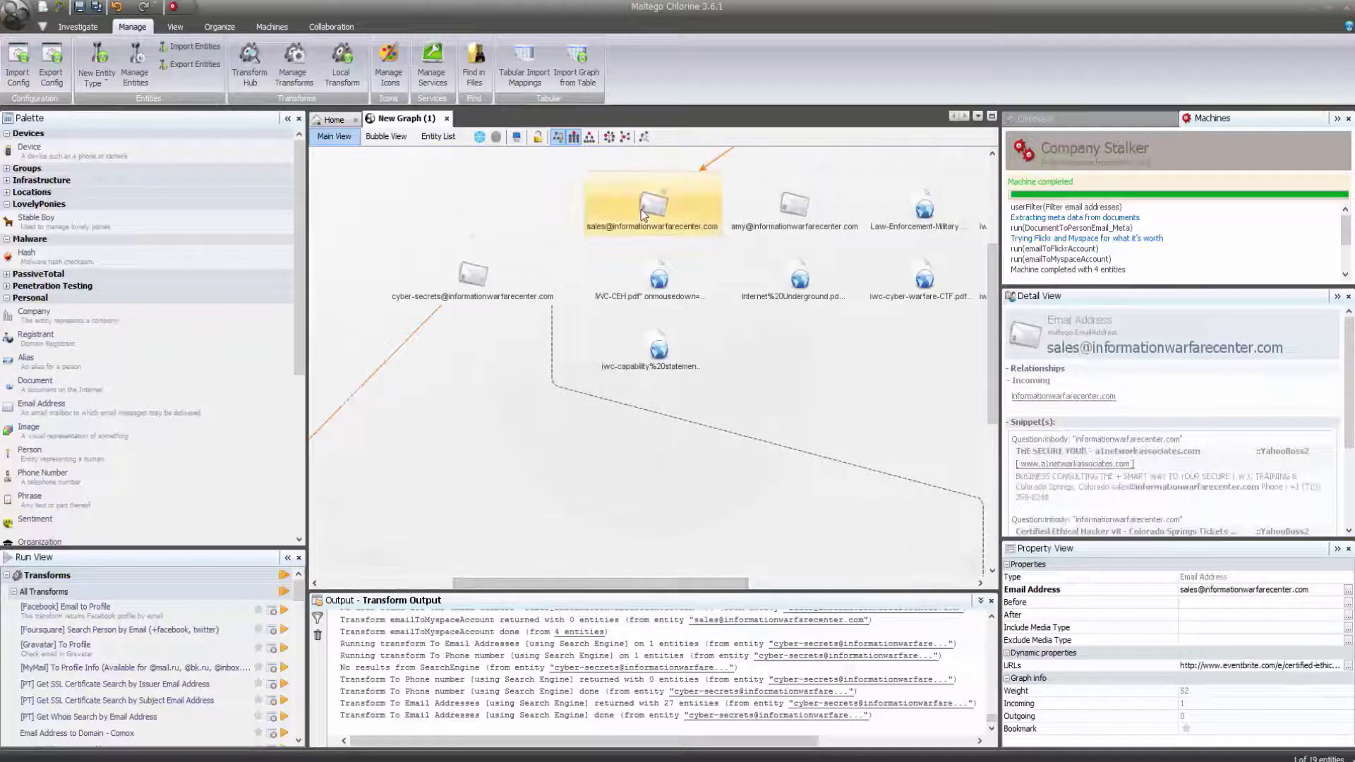
{"action": "mouse_move", "coordinate": [660, 236]}
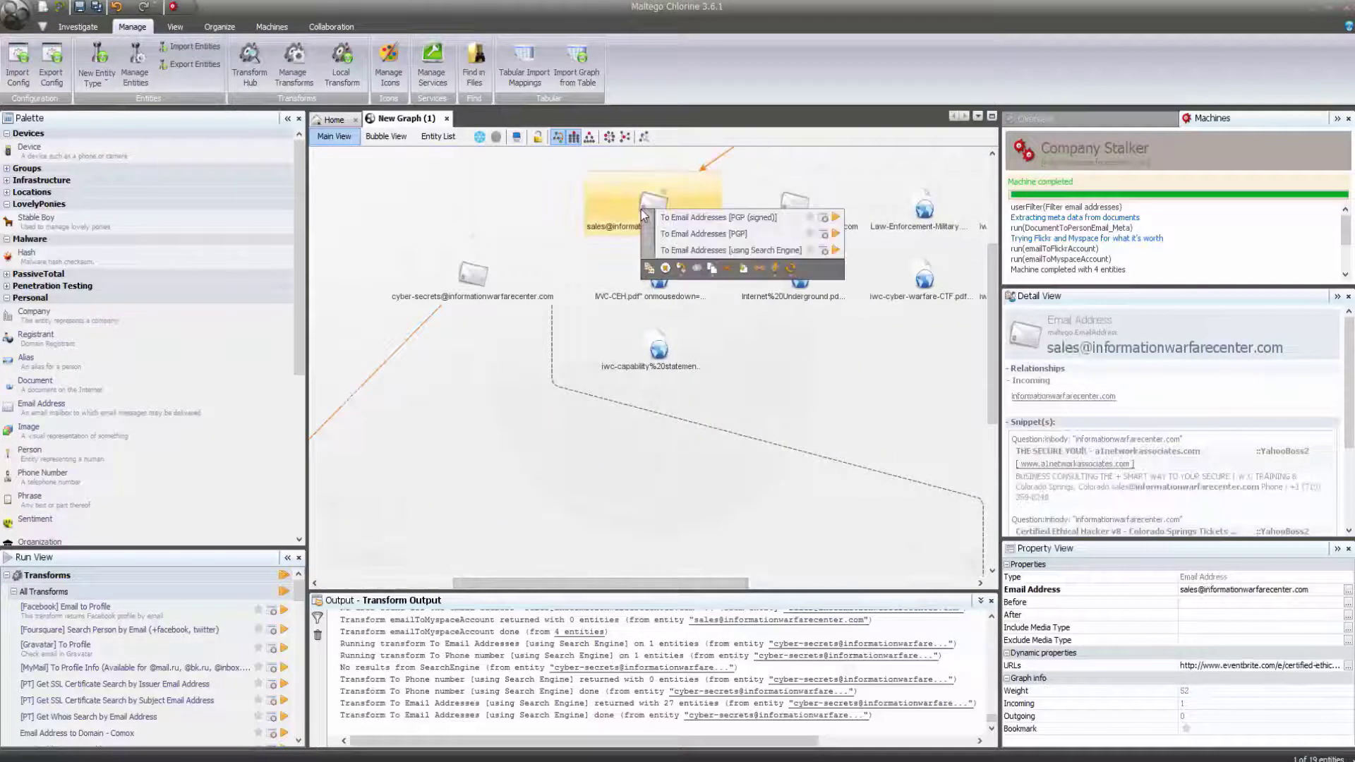
{"action": "left_click", "coordinate": [675, 247]}
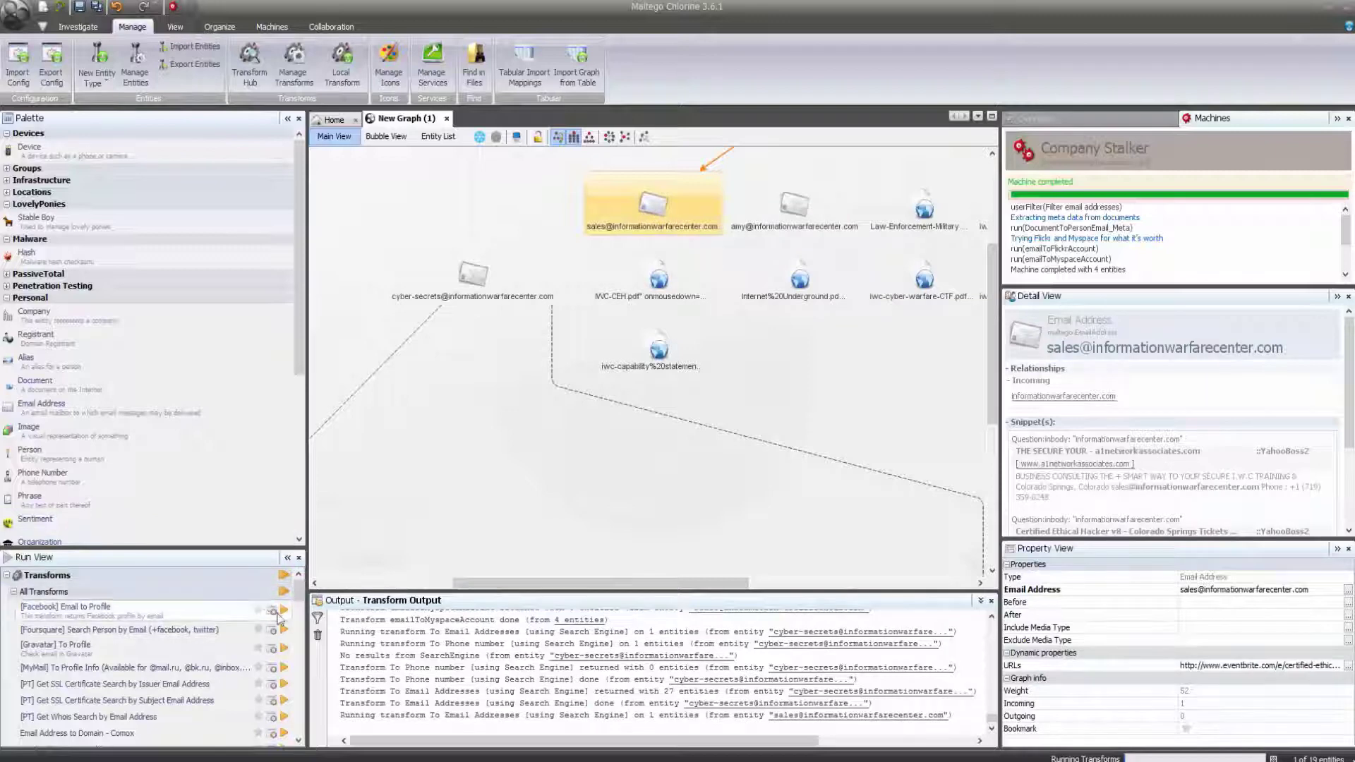
{"action": "left_click_drag", "start_coordinate": [302, 593], "coordinate": [302, 608]}
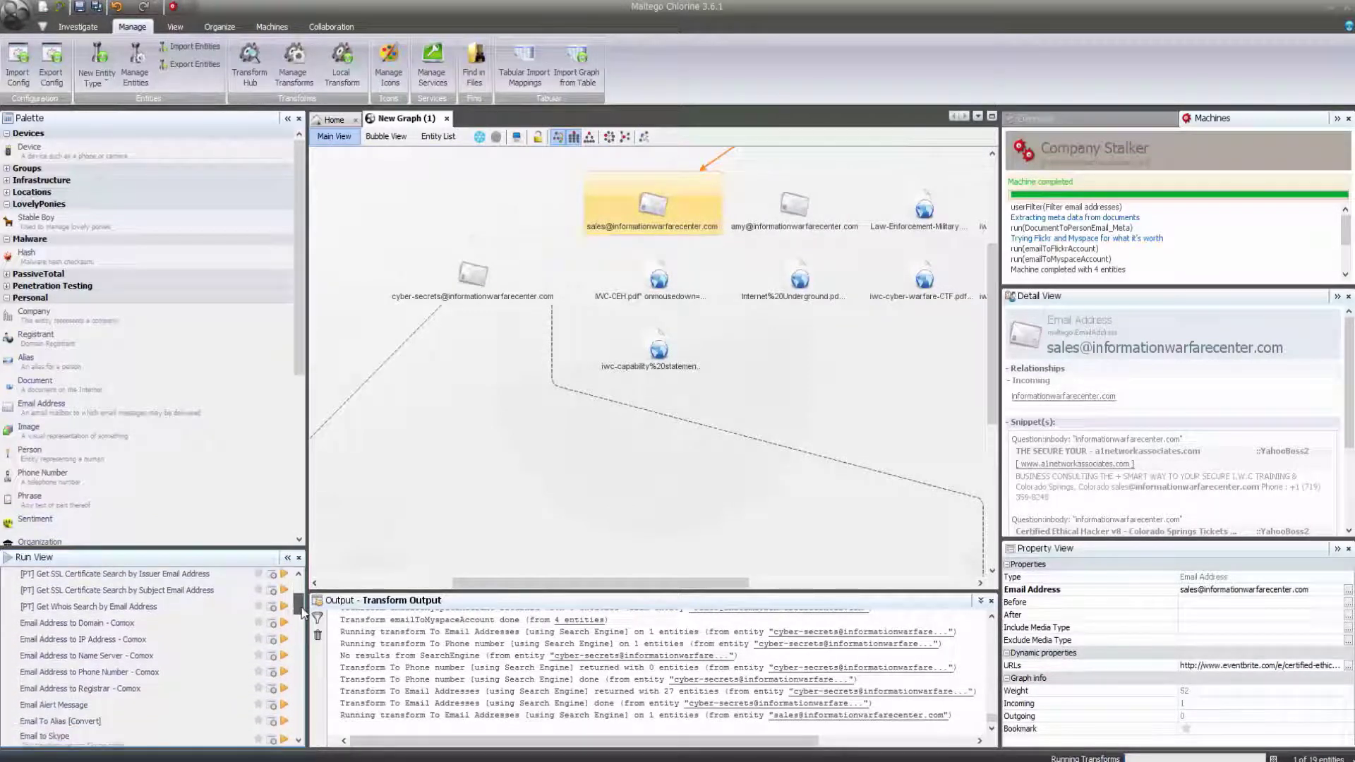
{"action": "left_click", "coordinate": [284, 673]}
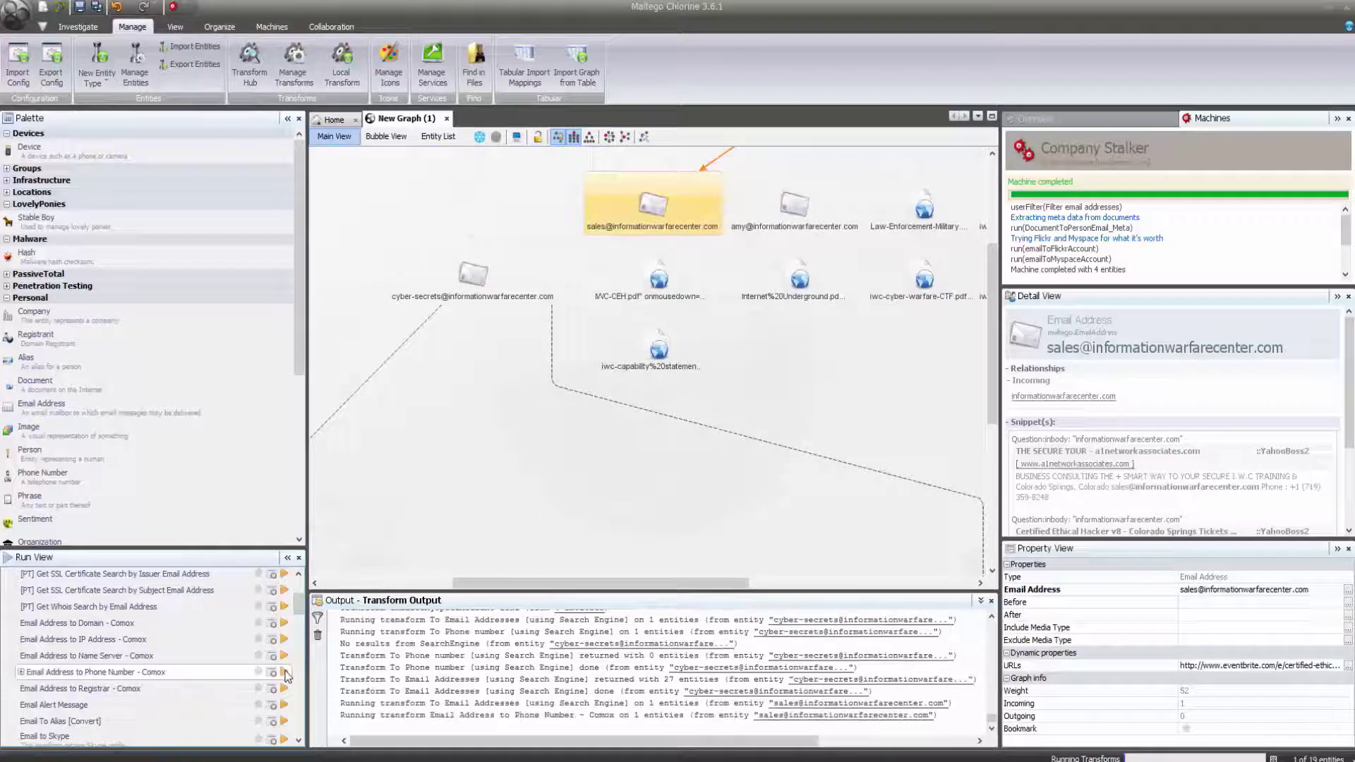
{"action": "left_click_drag", "start_coordinate": [298, 609], "coordinate": [296, 652]}
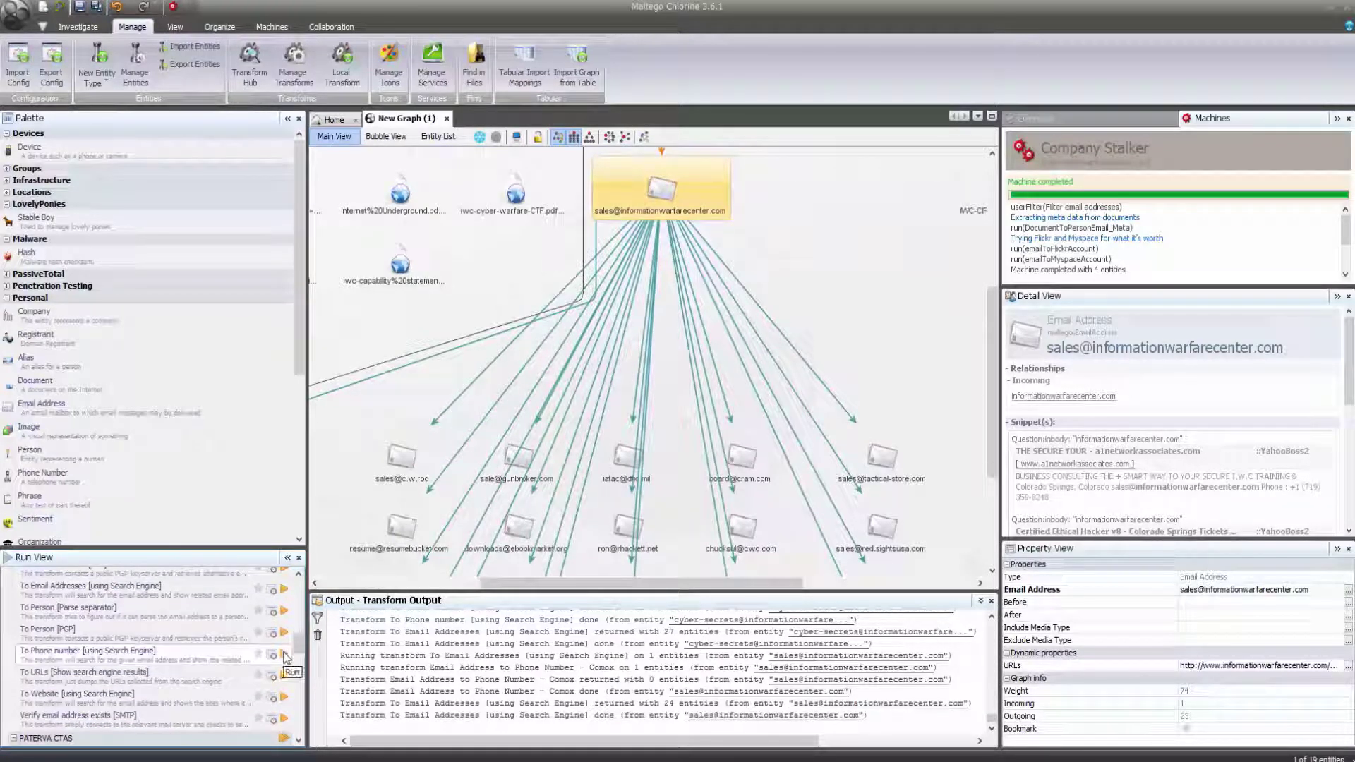
{"action": "left_click", "coordinate": [284, 655]}
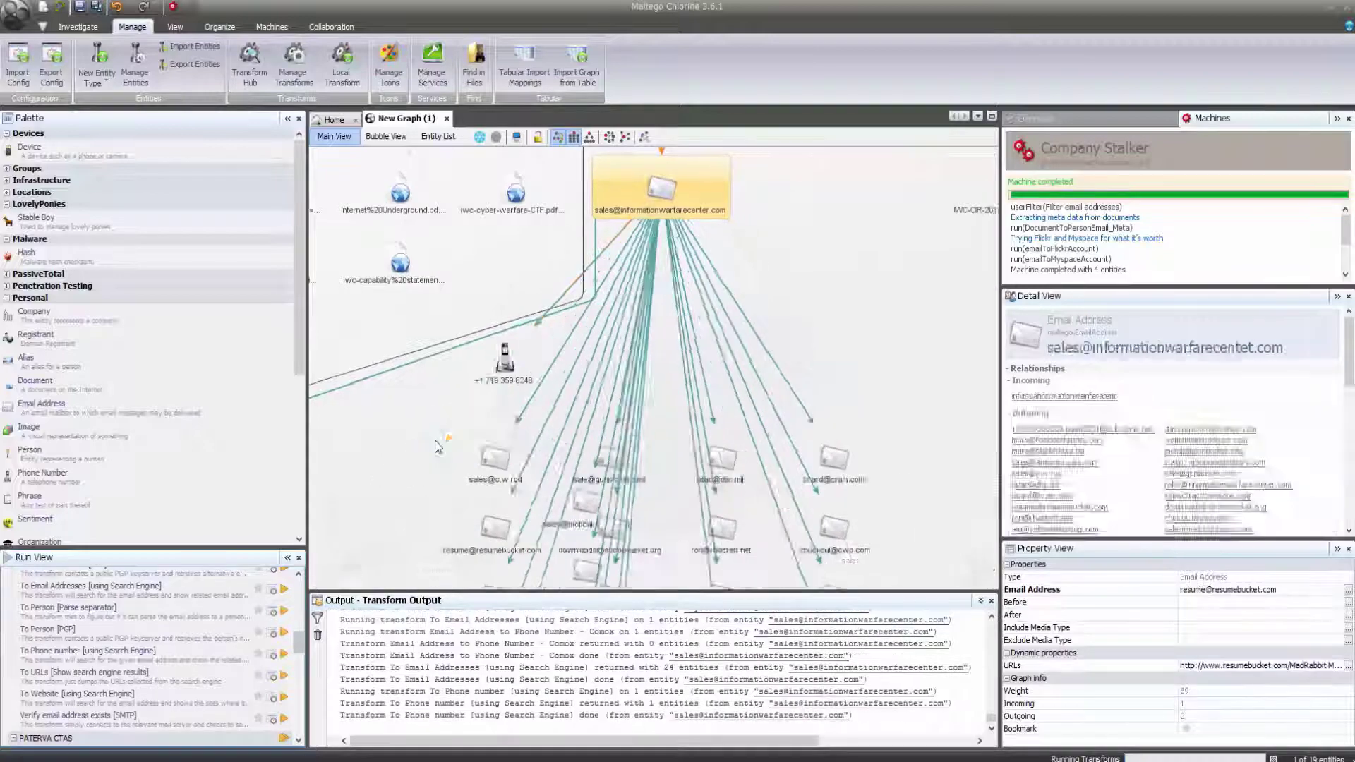
Delete the unrelated email results (eight, then fourteen), keeping the discovered phone number.
{"action": "left_click_drag", "start_coordinate": [505, 413], "coordinate": [936, 539]}
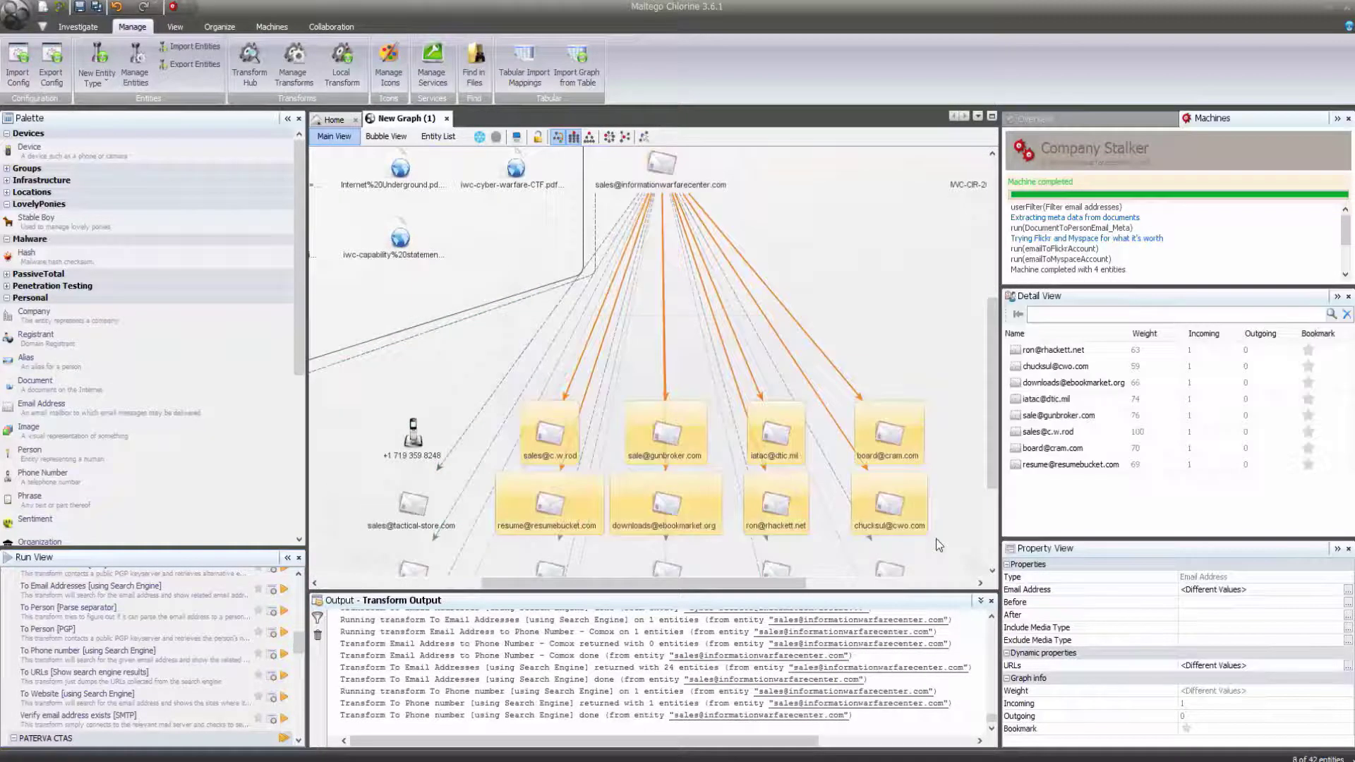
{"action": "key", "text": "Delete"}
{"action": "key", "text": "Return"}
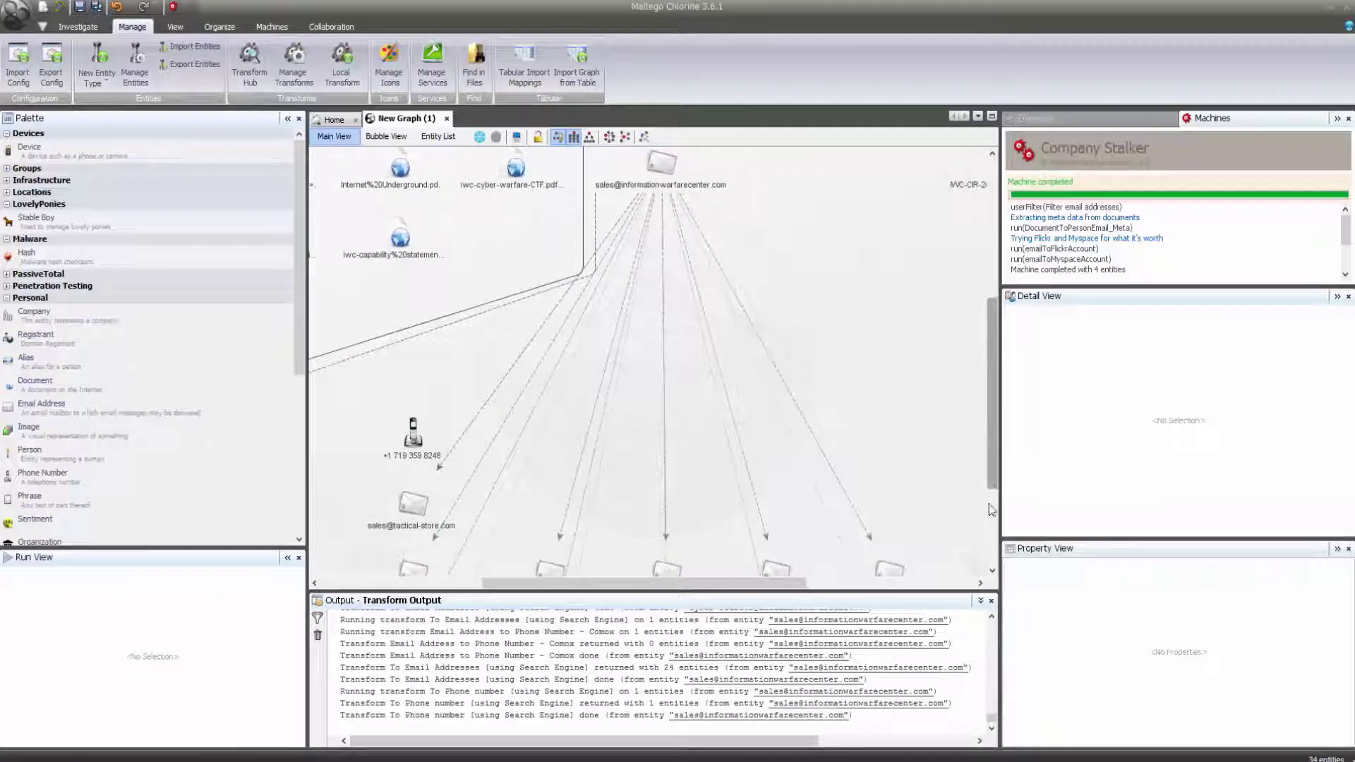
{"action": "left_click_drag", "start_coordinate": [988, 487], "coordinate": [991, 570]}
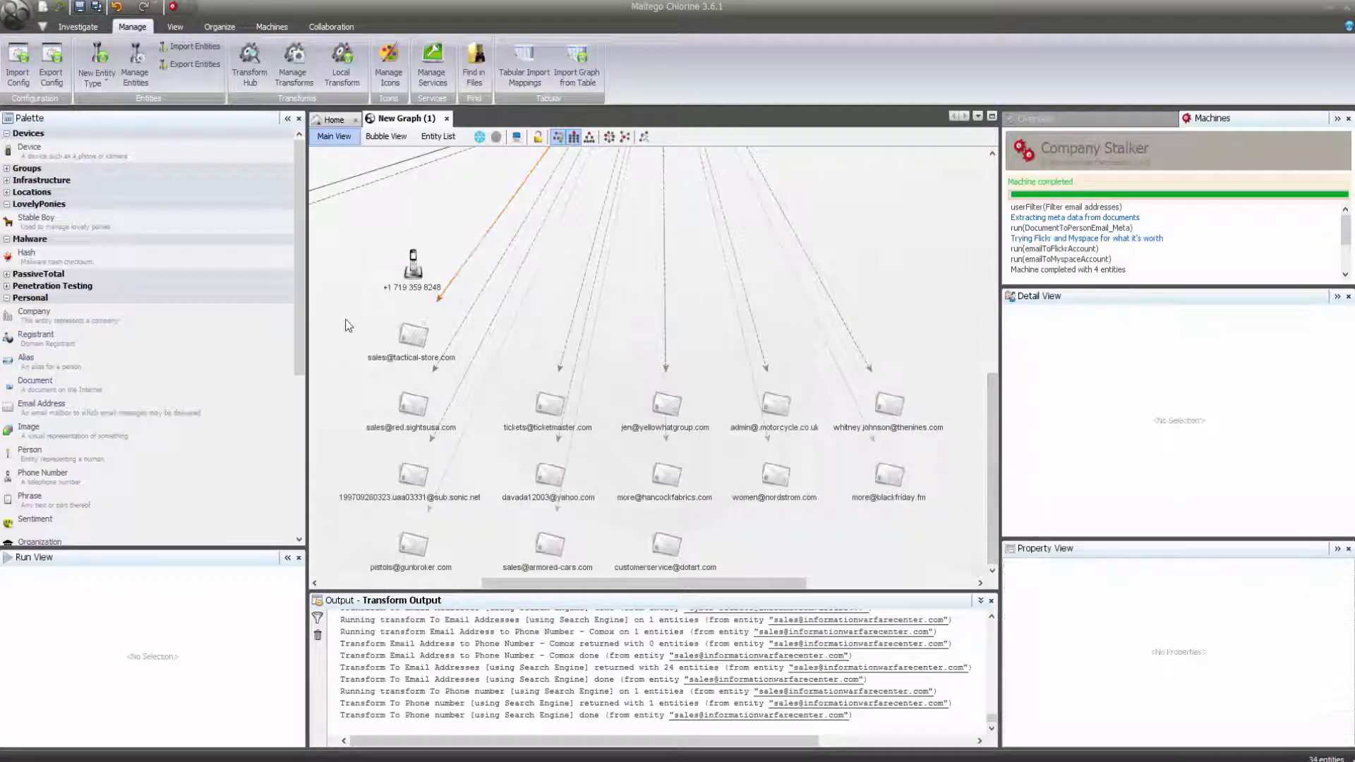
{"action": "left_click_drag", "start_coordinate": [341, 316], "coordinate": [954, 578]}
{"action": "key", "text": "Delete"}
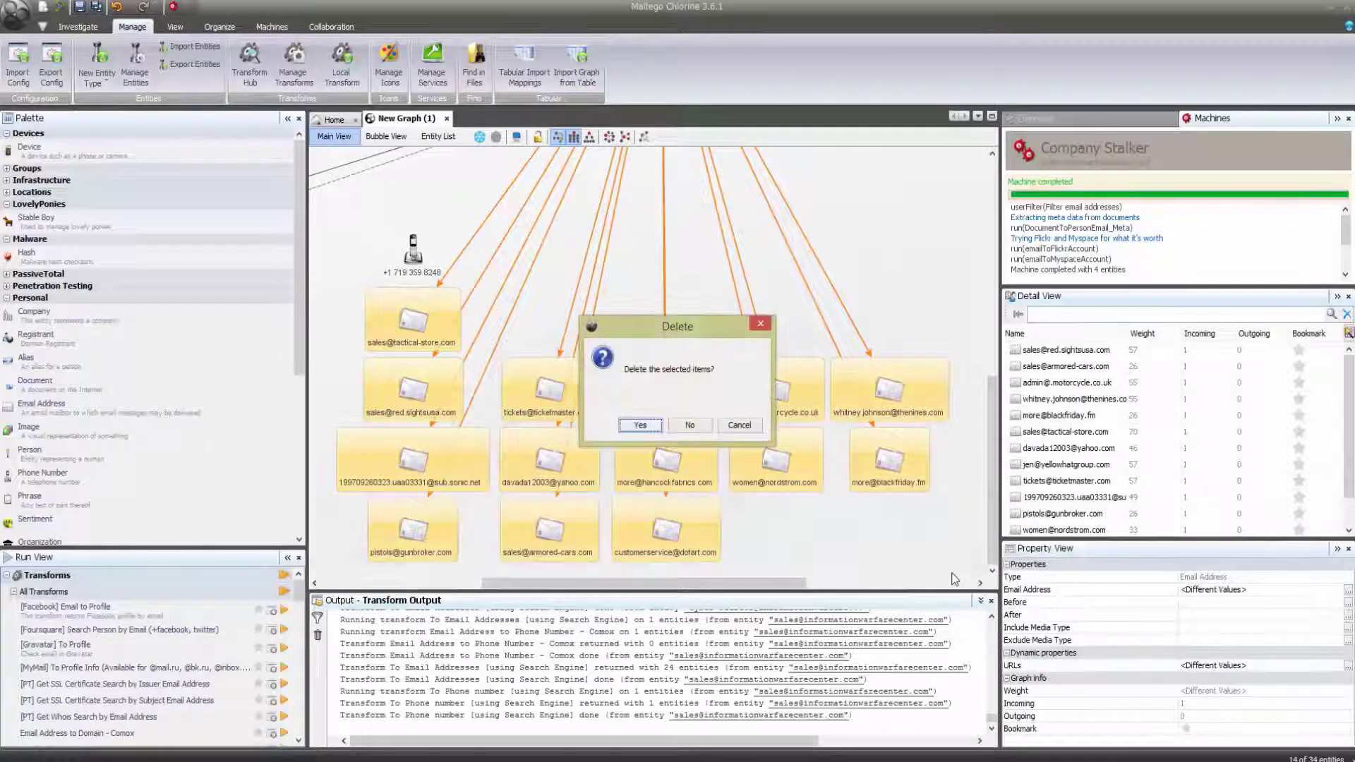
{"action": "key", "text": "Return"}
{"action": "left_click", "coordinate": [413, 247]}
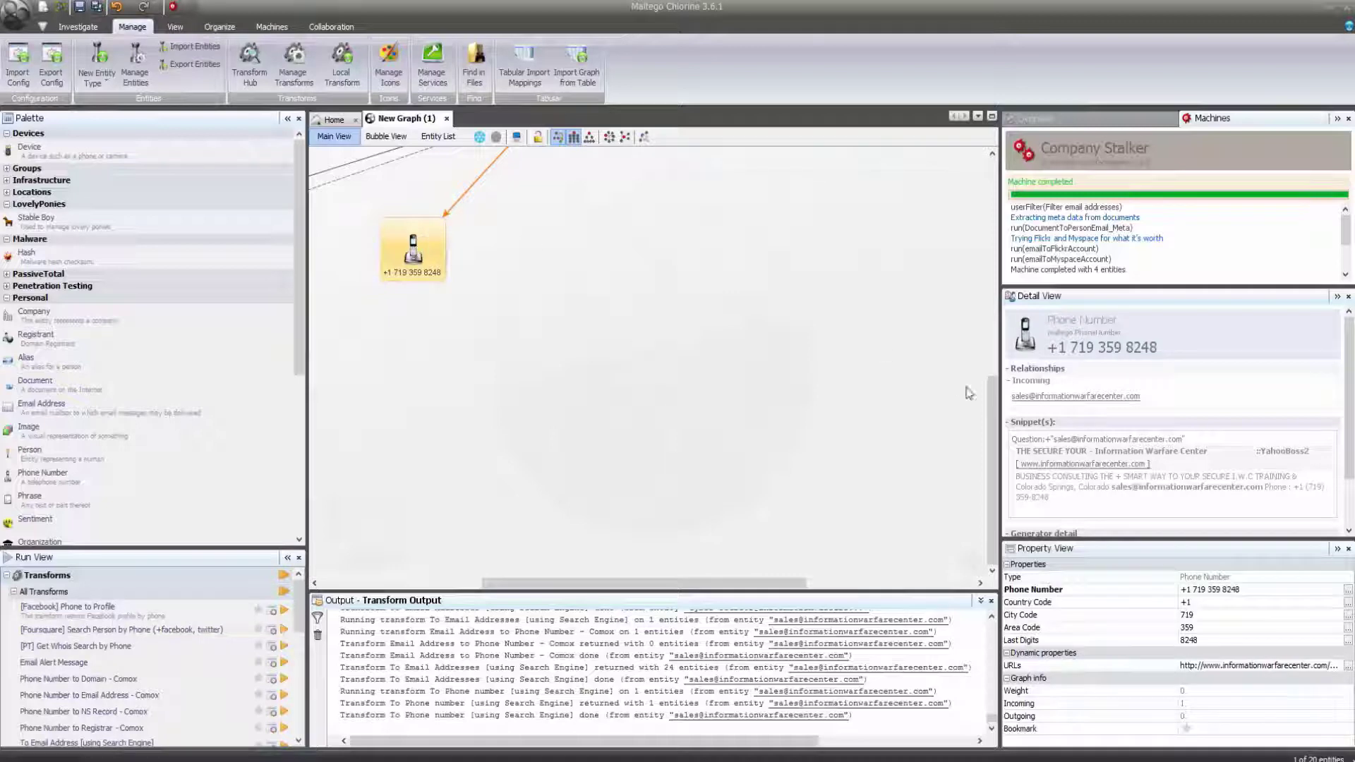
Run Phone Number to Email Address - Comox on the phone number, then apply hierarchical and circular layouts.
{"action": "left_click_drag", "start_coordinate": [992, 400], "coordinate": [1002, 348]}
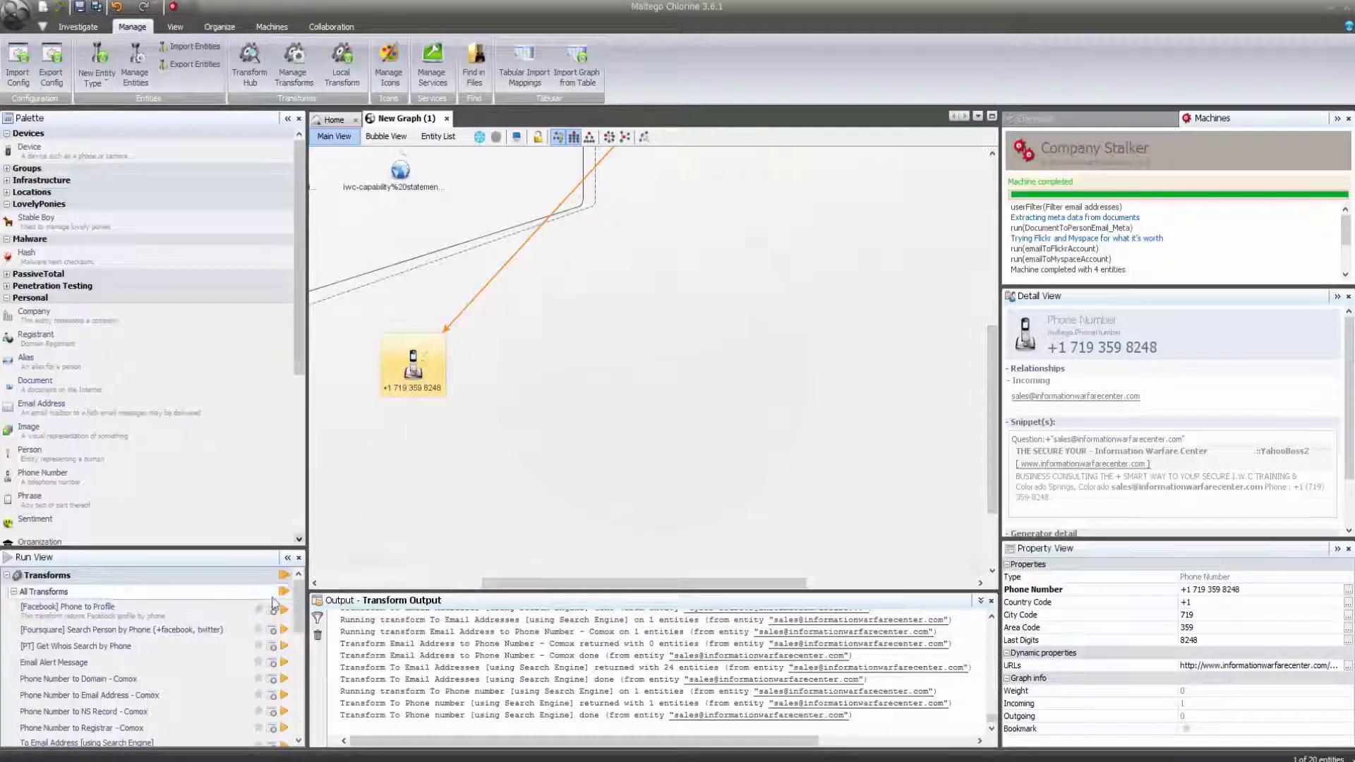
{"action": "left_click", "coordinate": [285, 696]}
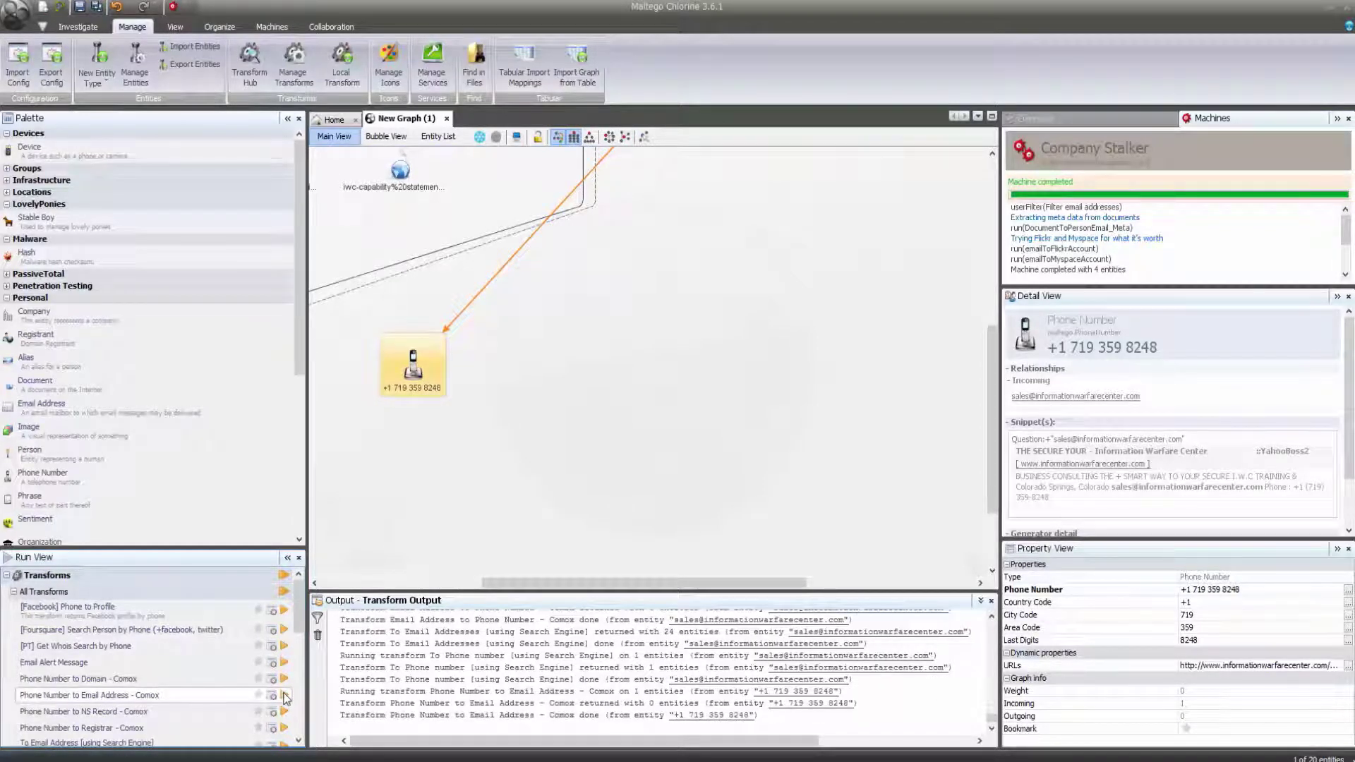
{"action": "left_click_drag", "start_coordinate": [996, 451], "coordinate": [993, 253]}
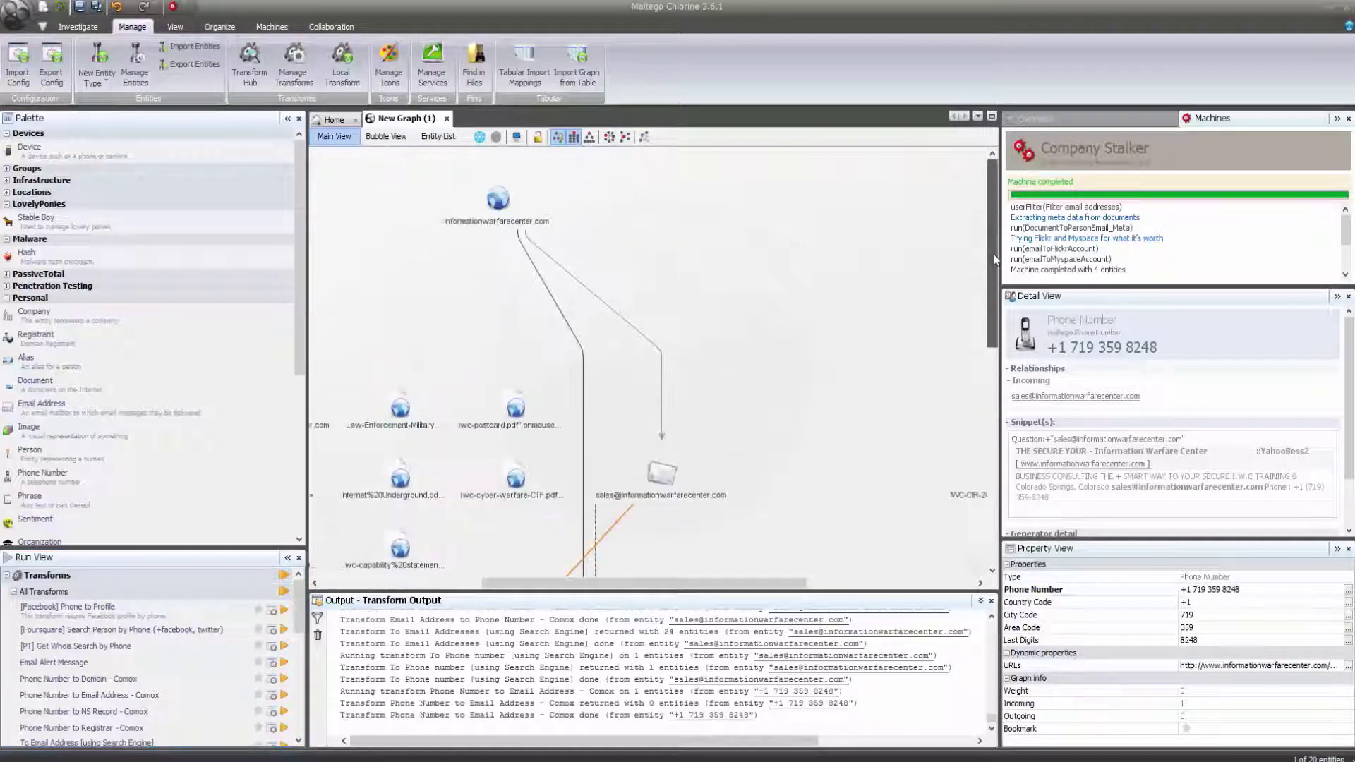
{"action": "left_click", "coordinate": [591, 143]}
{"action": "left_click", "coordinate": [610, 140]}
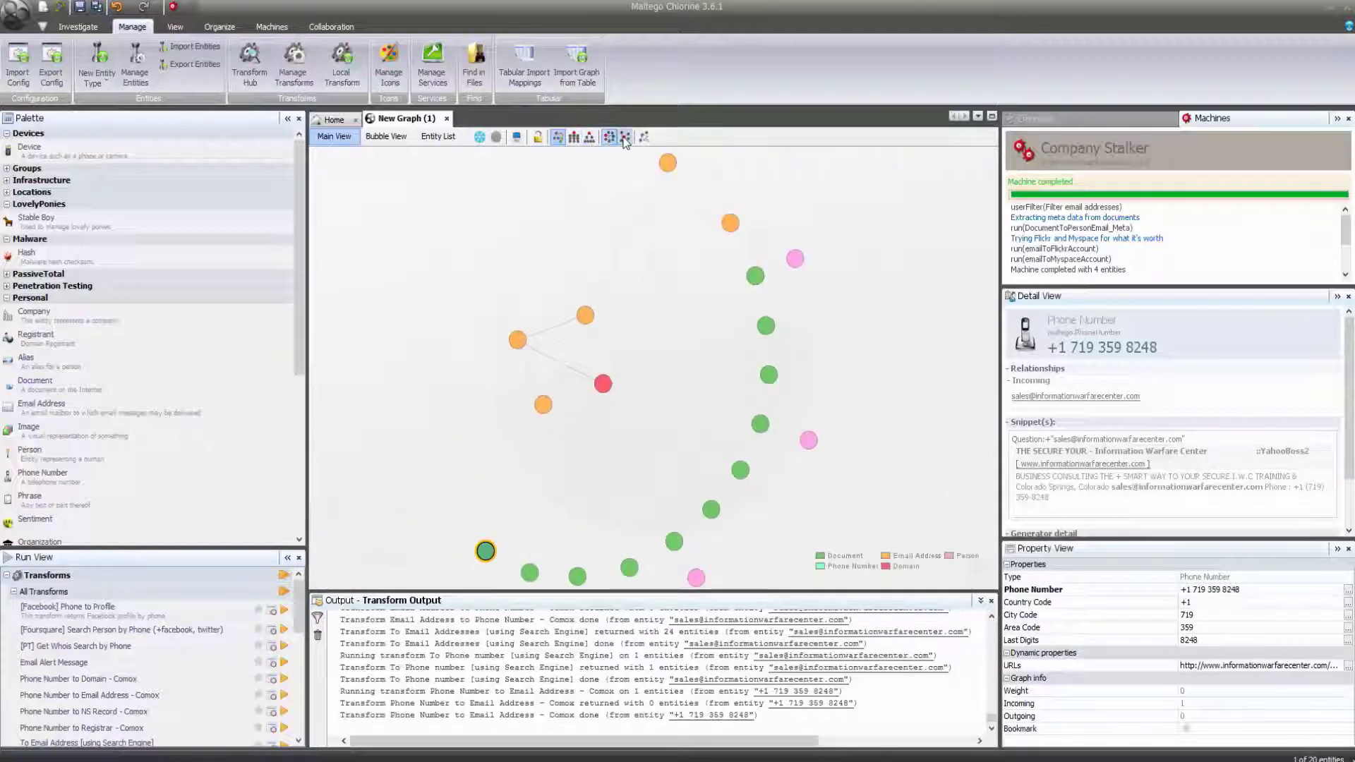
{"action": "left_click", "coordinate": [625, 139]}
{"action": "left_click", "coordinate": [624, 387]}
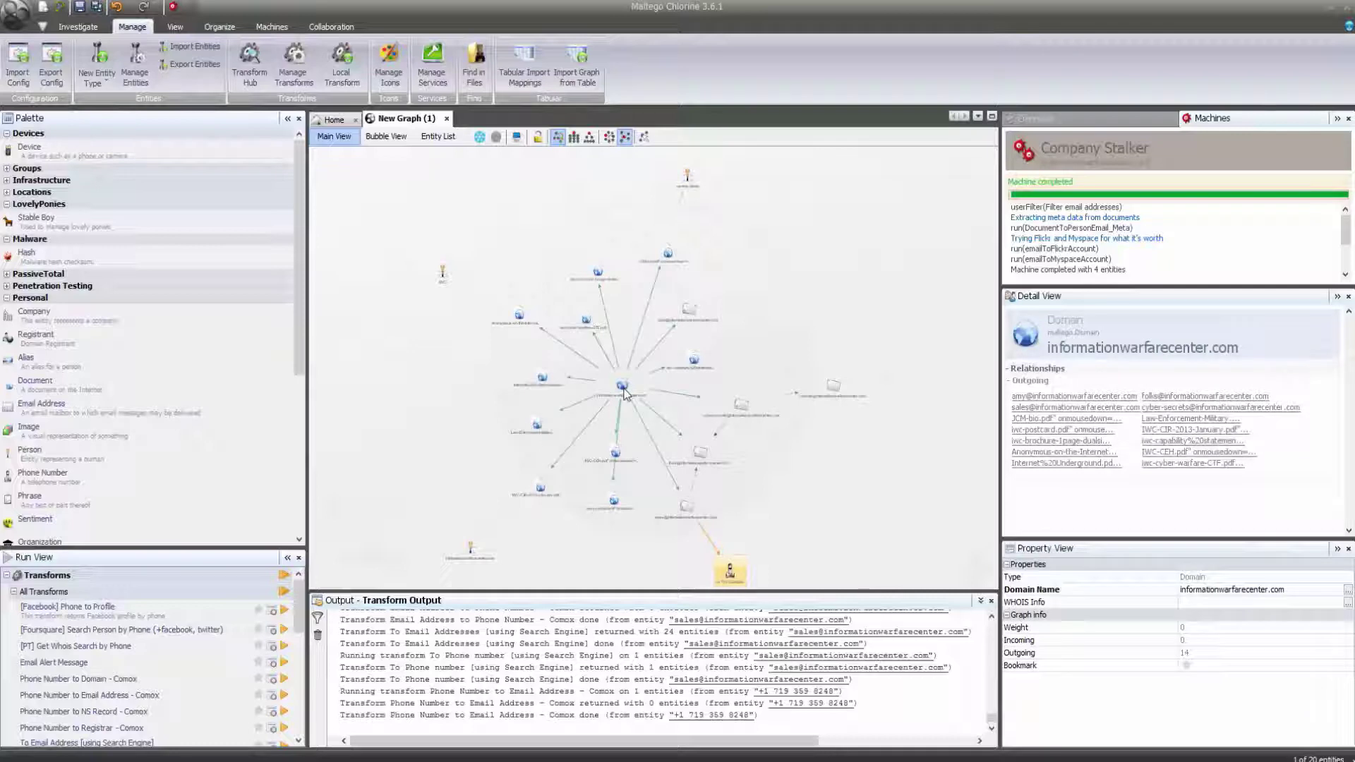
{"action": "left_click", "coordinate": [687, 185]}
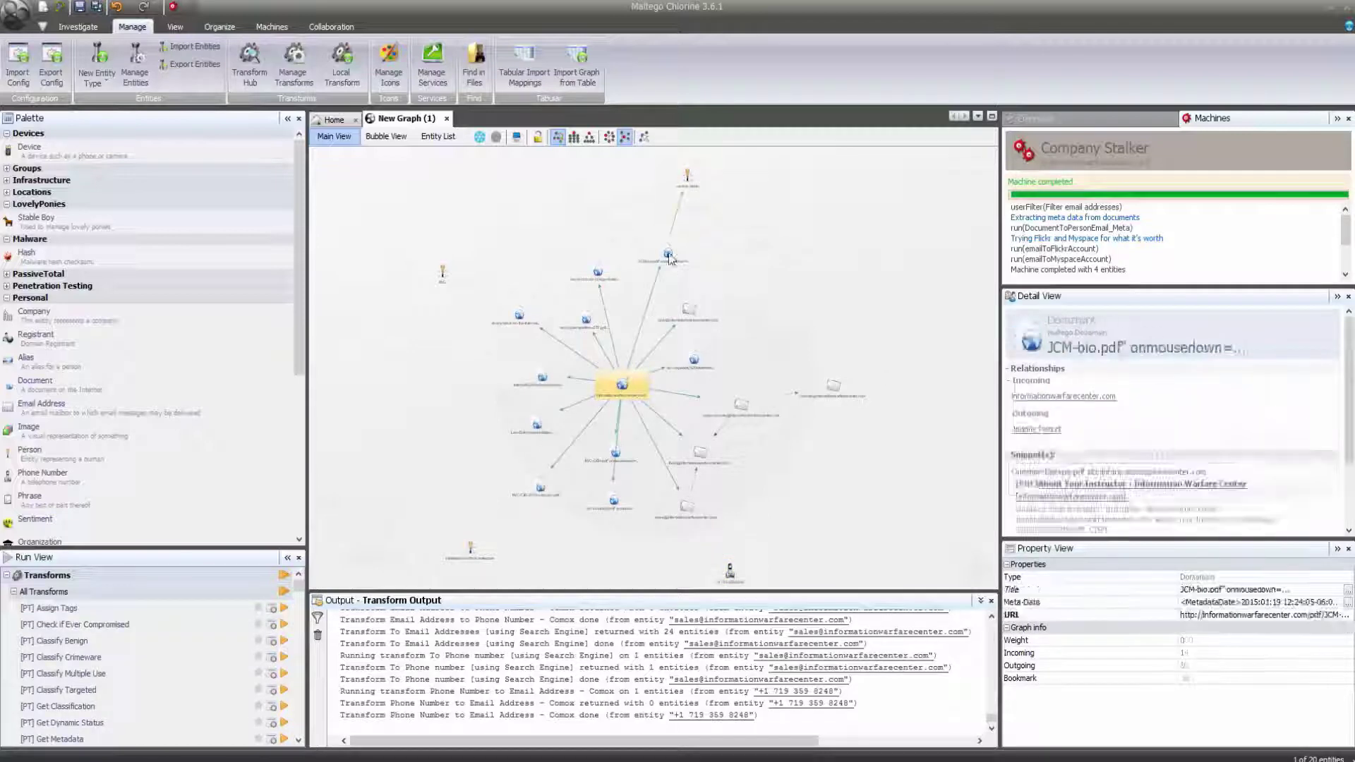
{"action": "left_click", "coordinate": [684, 189]}
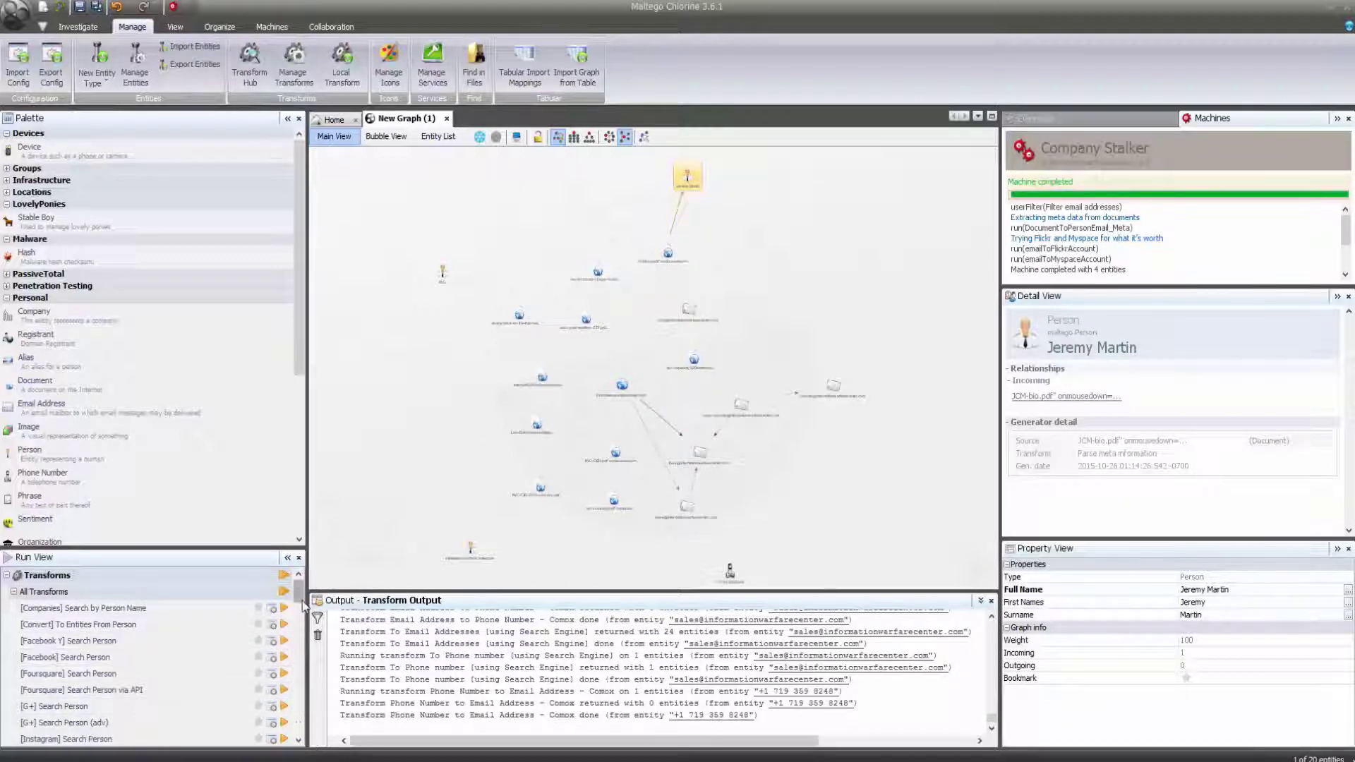
{"action": "scroll", "coordinate": [283, 636], "scroll_direction": "down", "scroll_amount": 3}
{"action": "left_click", "coordinate": [284, 670]}
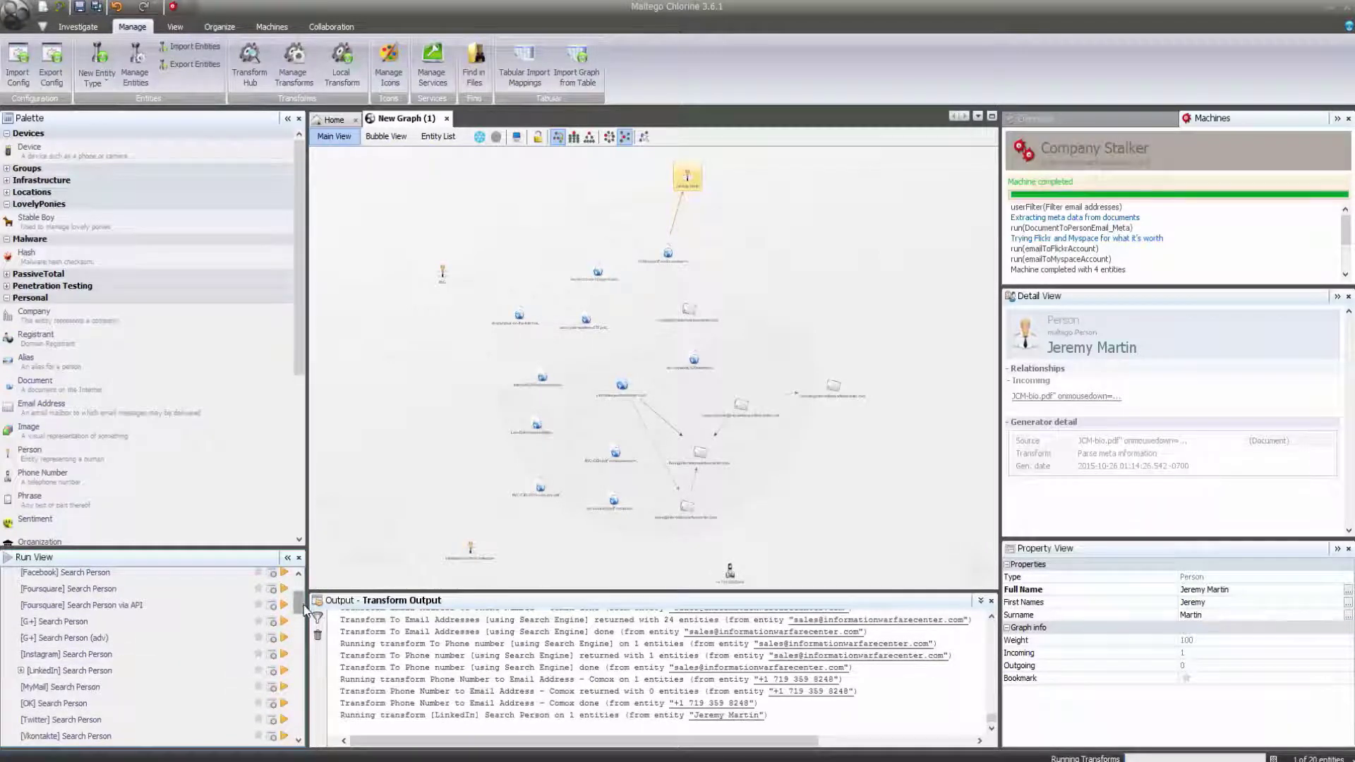
{"action": "left_click_drag", "start_coordinate": [305, 611], "coordinate": [305, 628]}
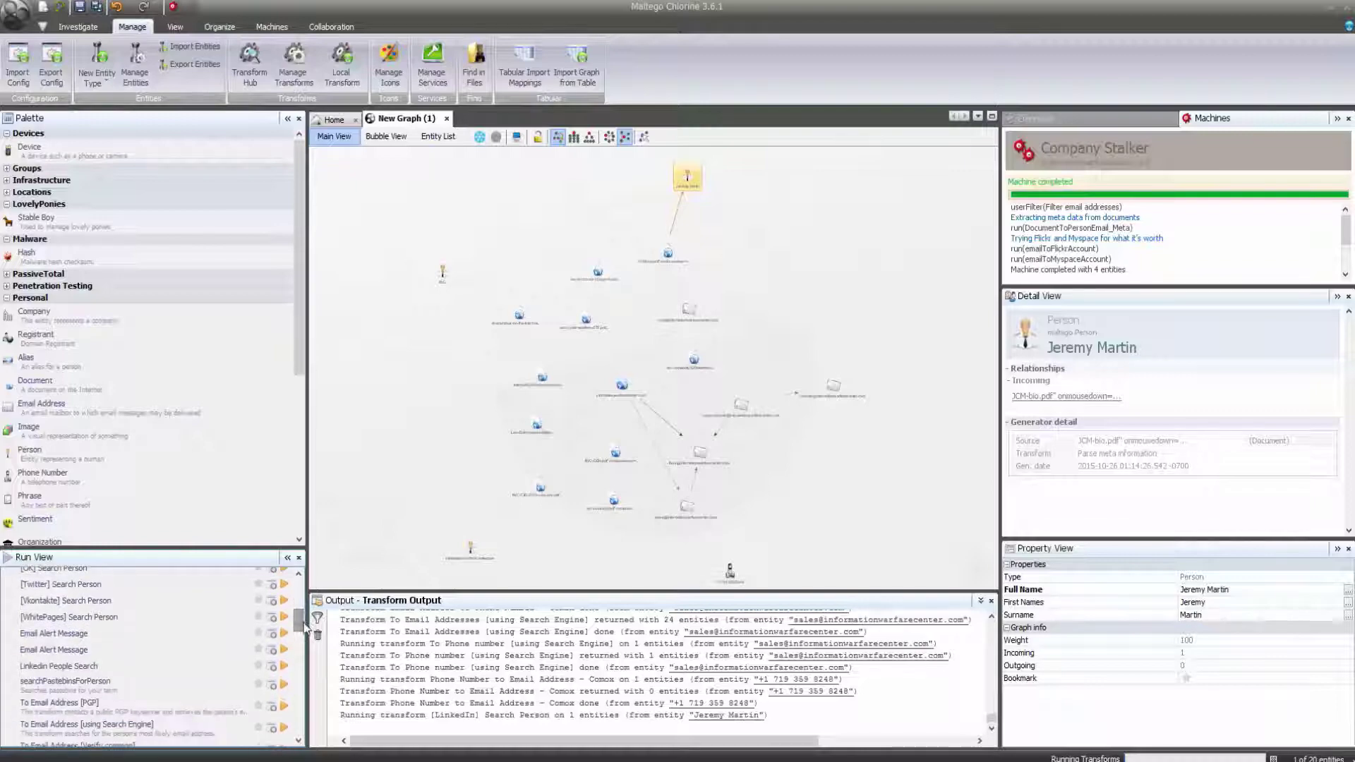
{"action": "left_click", "coordinate": [285, 667]}
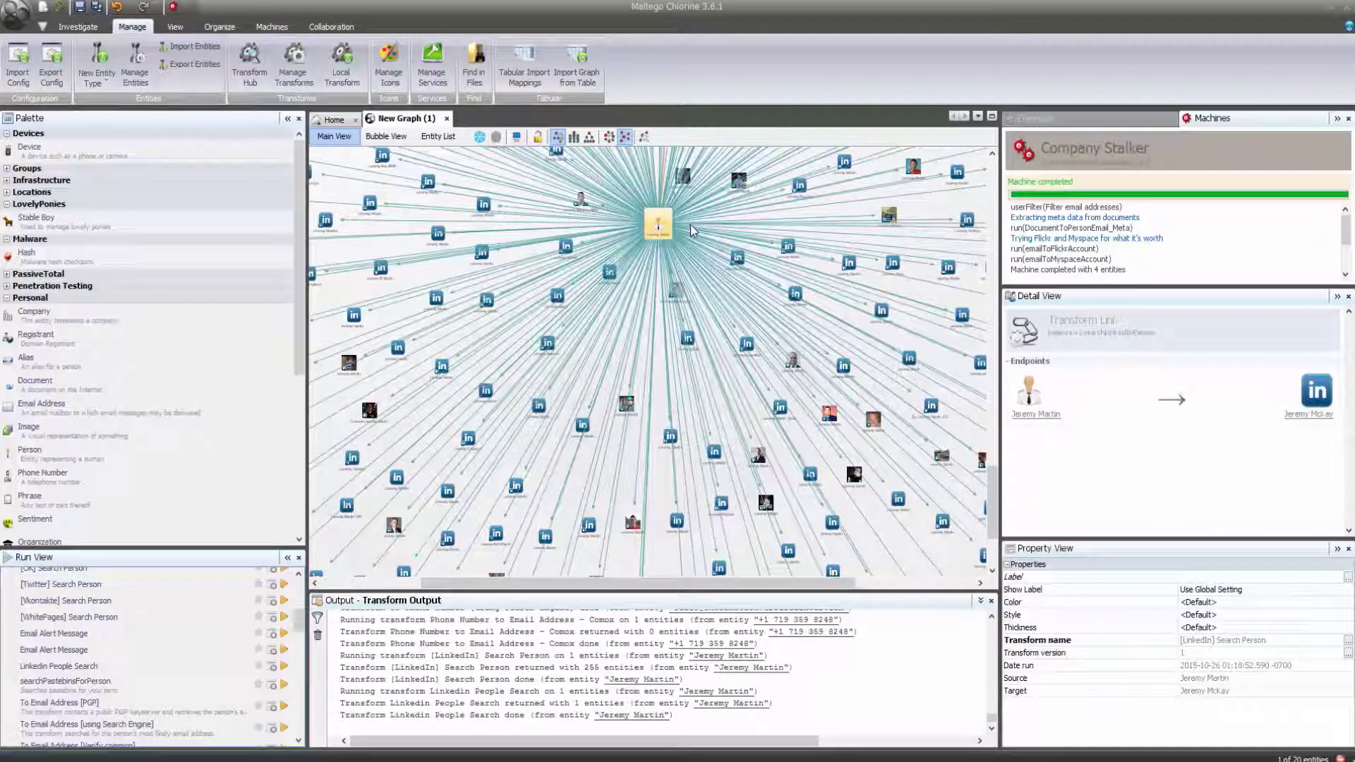
{"action": "key", "text": "ctrl+z"}
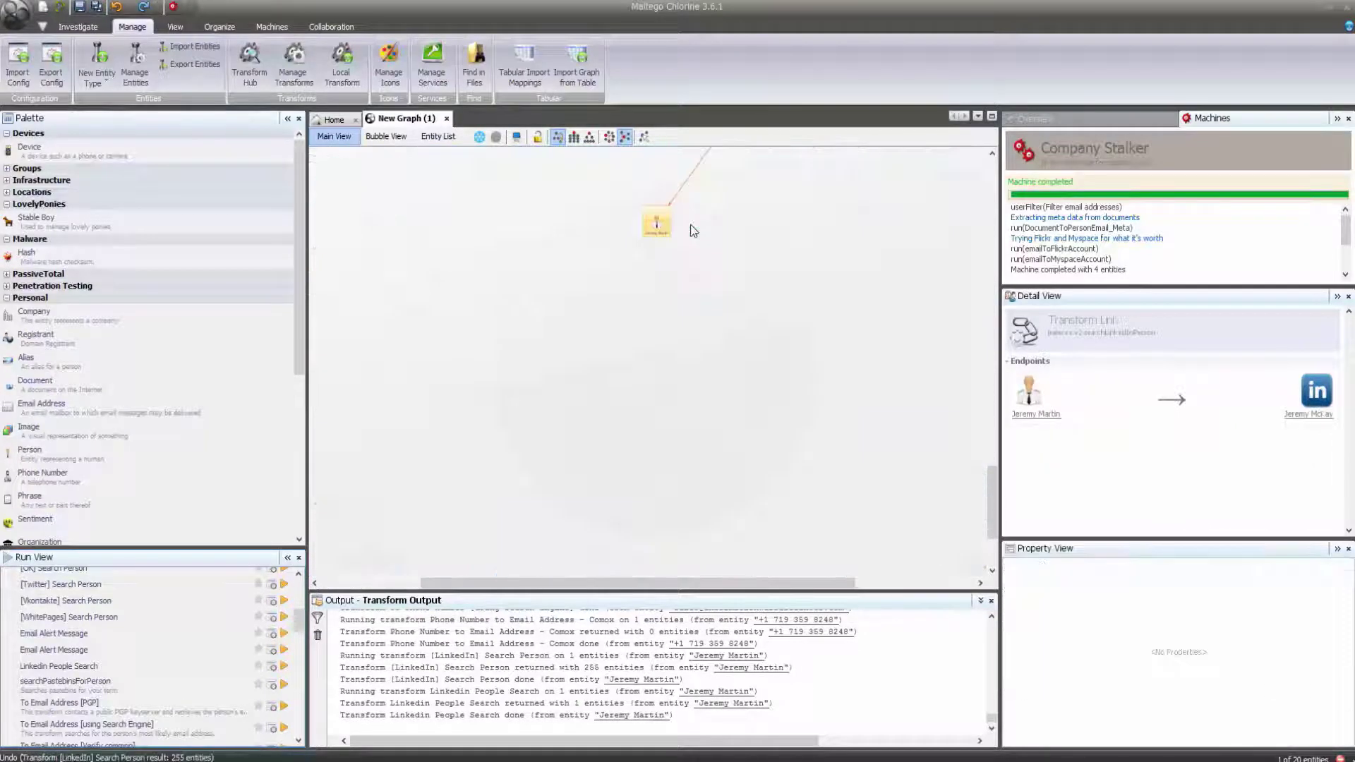
{"action": "left_click", "coordinate": [655, 231]}
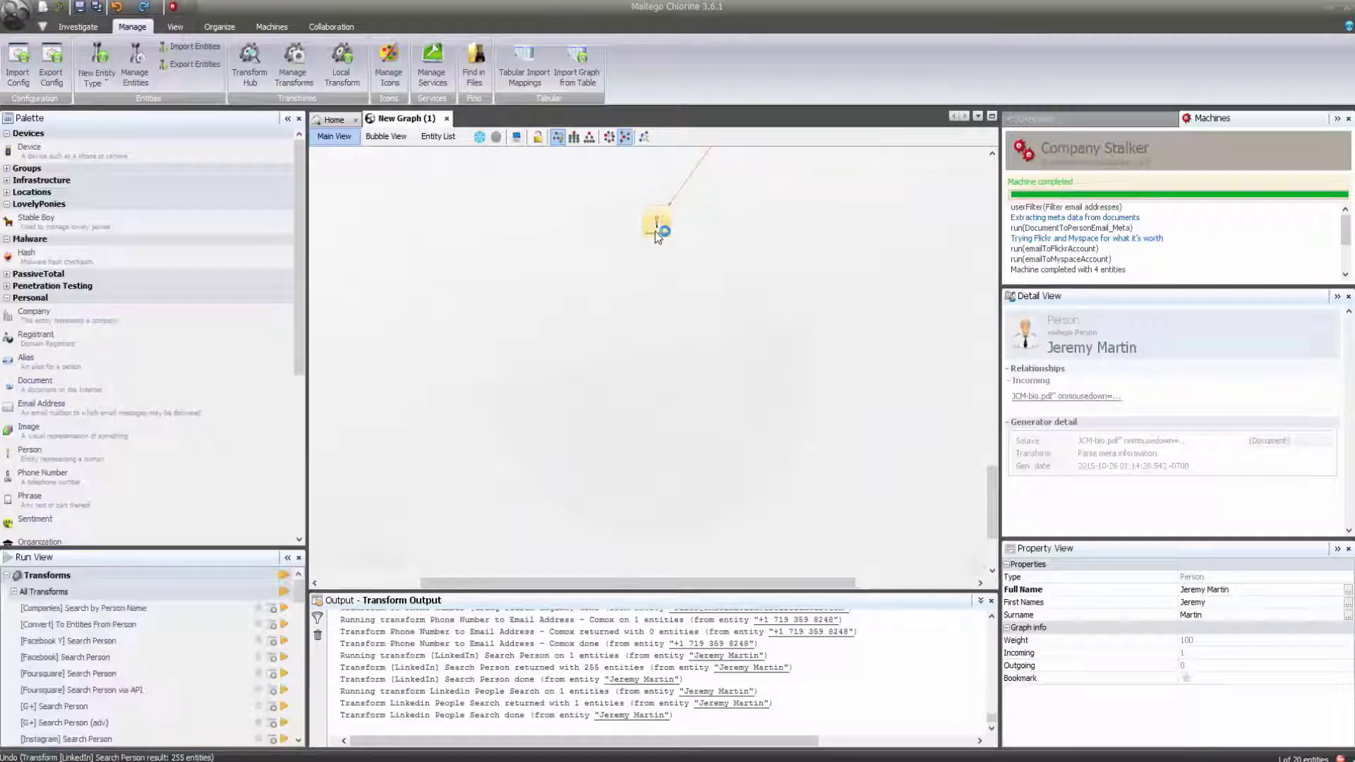
{"action": "left_click_drag", "start_coordinate": [298, 595], "coordinate": [297, 695]}
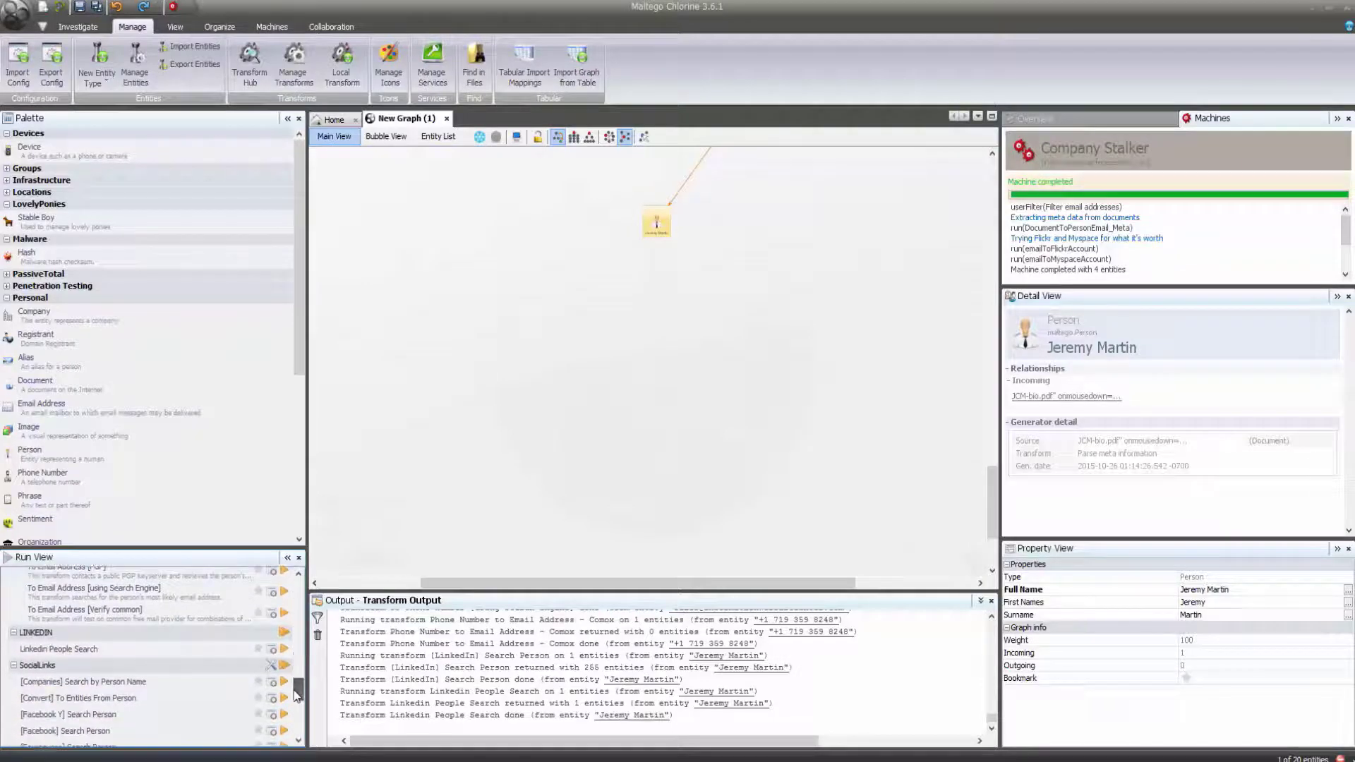
{"action": "left_click", "coordinate": [284, 649]}
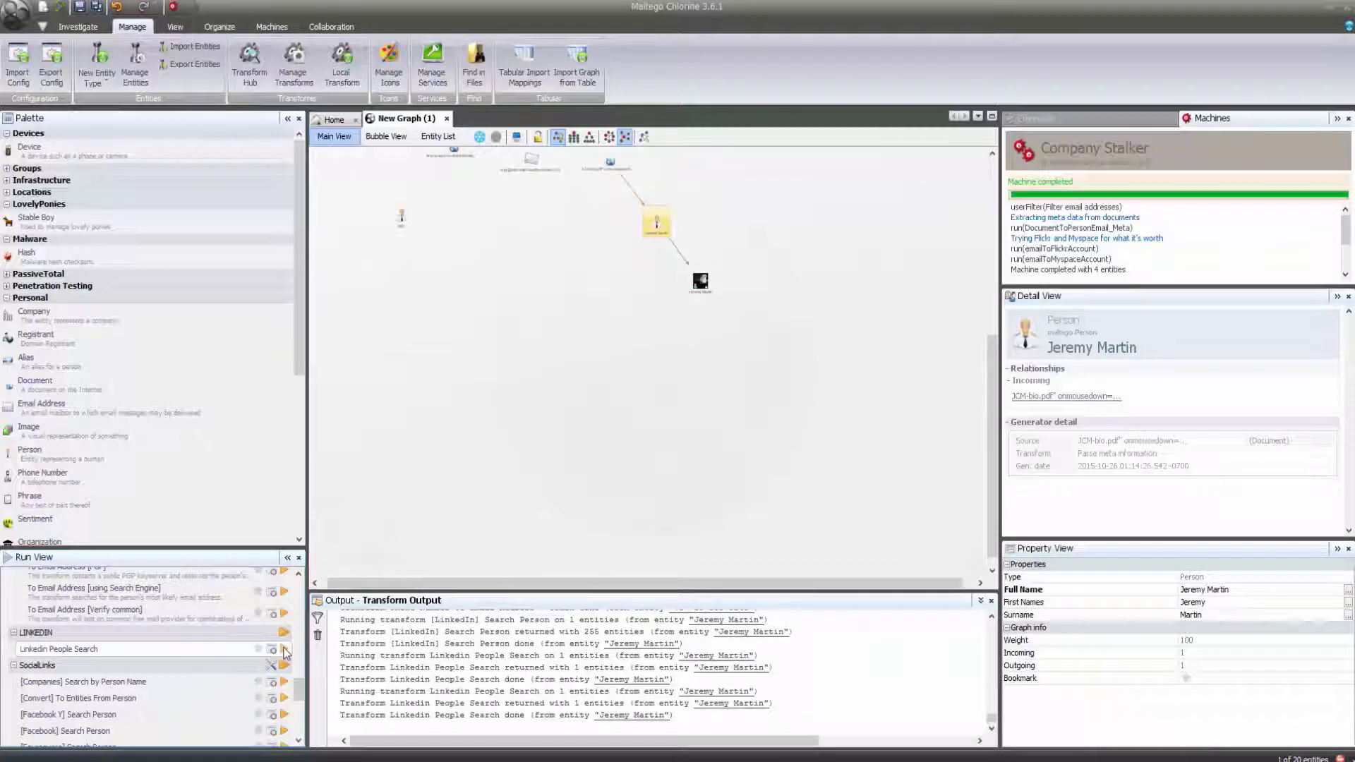
{"action": "left_click_drag", "start_coordinate": [990, 367], "coordinate": [990, 288]}
{"action": "scroll", "coordinate": [986, 287], "scroll_direction": "up", "scroll_amount": 2}
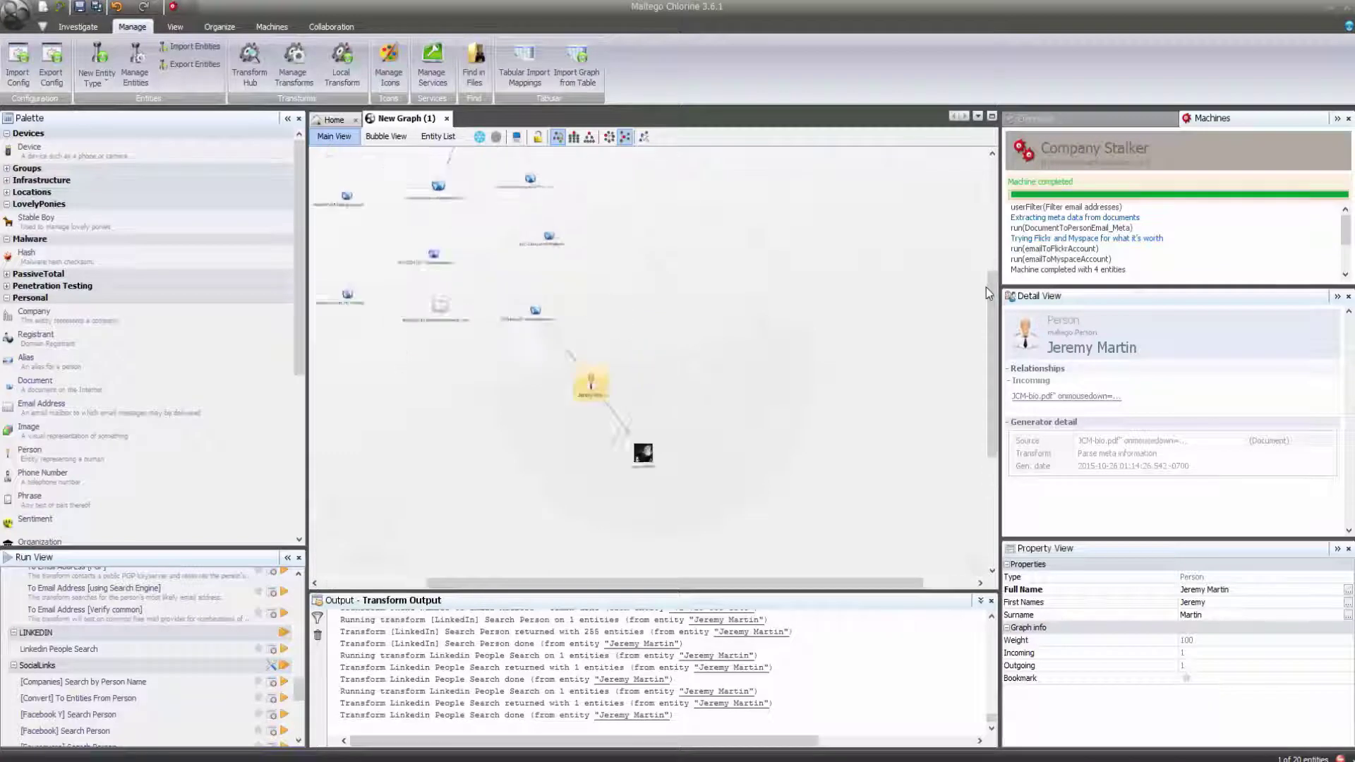
{"action": "scroll", "coordinate": [985, 287], "scroll_direction": "up", "scroll_amount": 1}
{"action": "left_click_drag", "start_coordinate": [989, 293], "coordinate": [992, 360]}
{"action": "scroll", "coordinate": [993, 360], "scroll_direction": "up", "scroll_amount": 2}
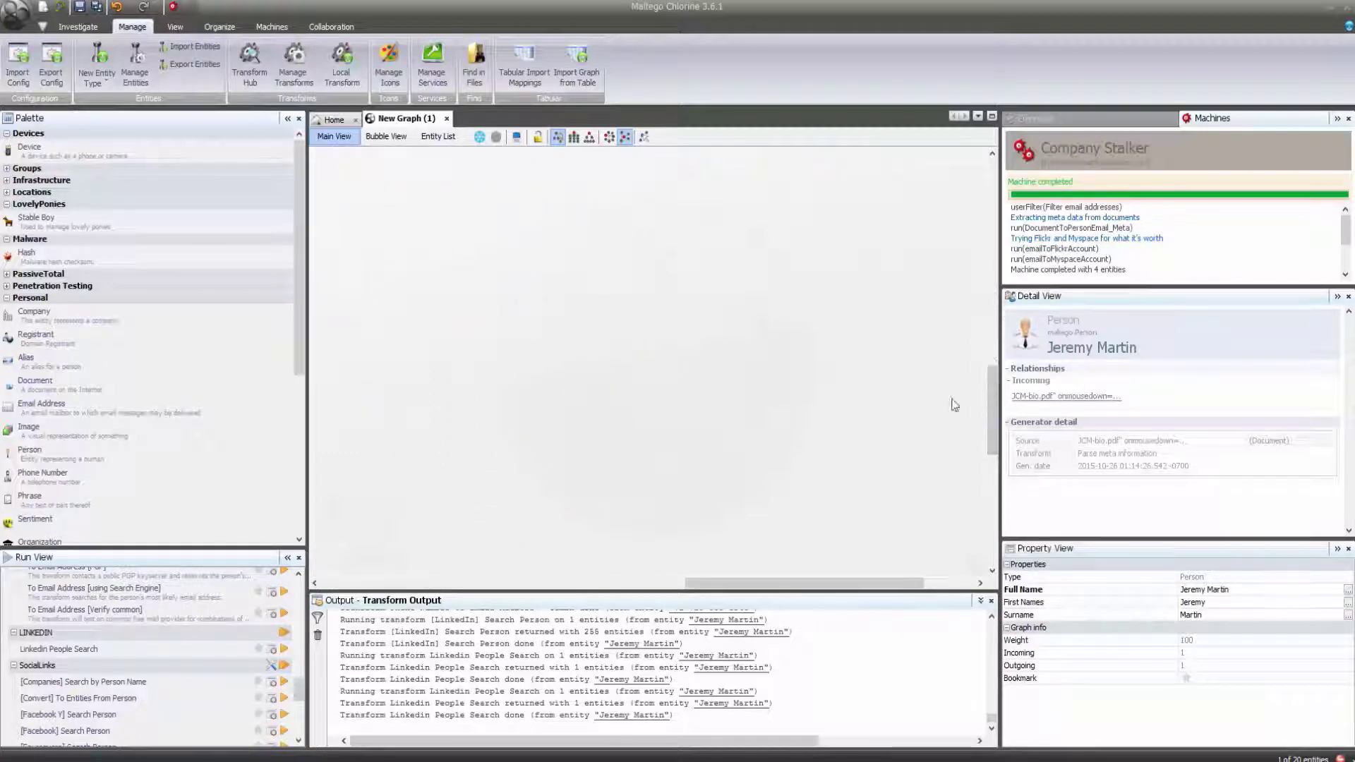
{"action": "left_click_drag", "start_coordinate": [818, 581], "coordinate": [653, 583]}
{"action": "left_click", "coordinate": [748, 344]}
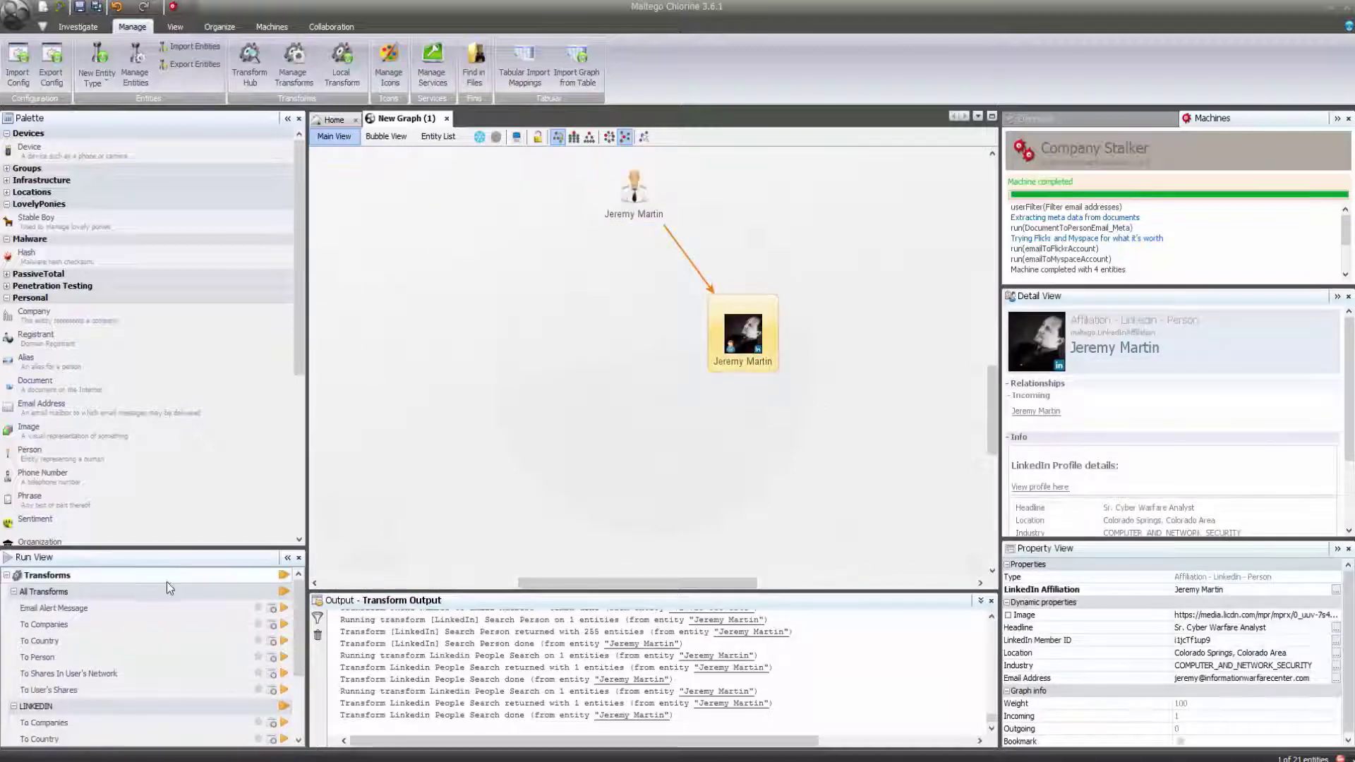
Find the profile's companies, delete all but Information Warfare Center, and run To Country.
{"action": "left_click", "coordinate": [285, 626]}
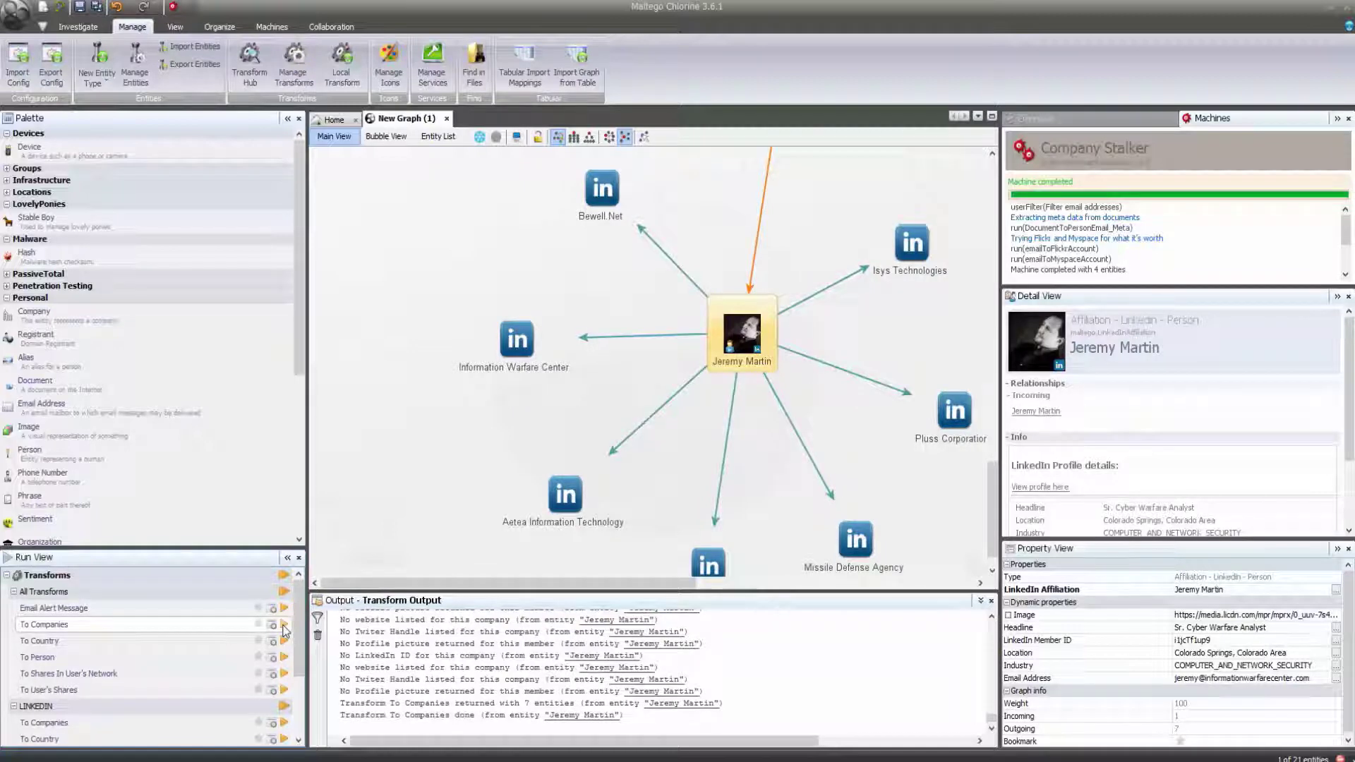
{"action": "left_click_drag", "start_coordinate": [435, 186], "coordinate": [625, 247]}
{"action": "left_click", "coordinate": [912, 247], "text": "ctrl"}
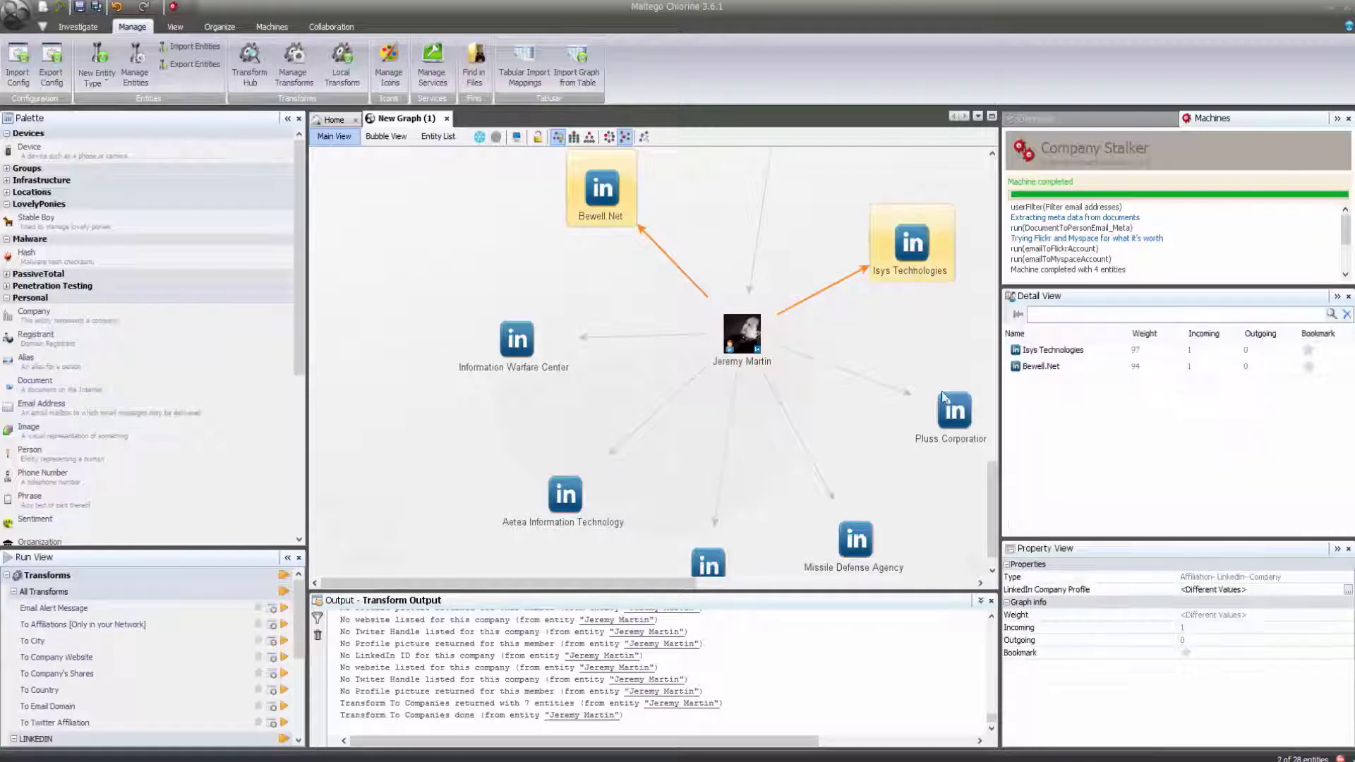
{"action": "left_click", "coordinate": [954, 413], "text": "ctrl"}
{"action": "left_click", "coordinate": [855, 540], "text": "ctrl"}
{"action": "left_click", "coordinate": [708, 561], "text": "ctrl"}
{"action": "left_click", "coordinate": [573, 501], "text": "ctrl"}
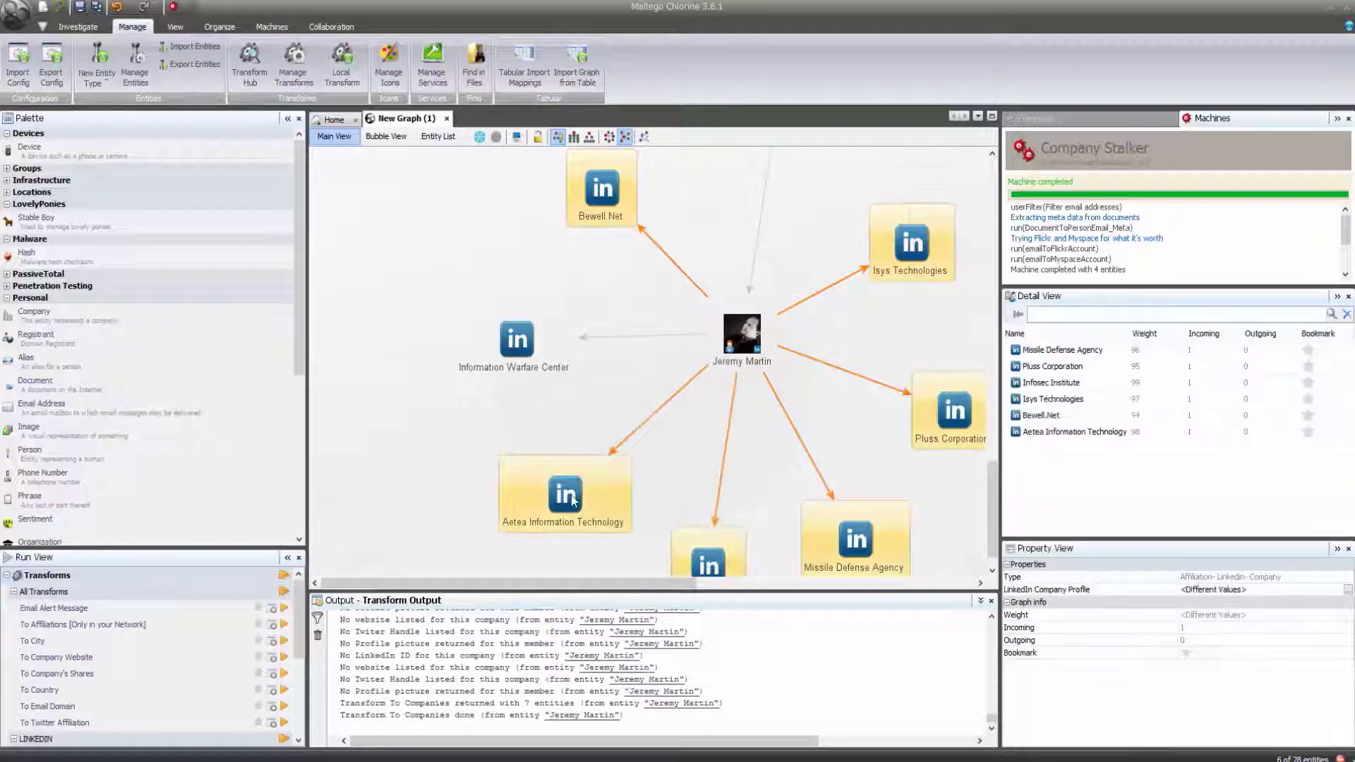
{"action": "key", "text": "Delete"}
{"action": "left_click", "coordinate": [741, 344]}
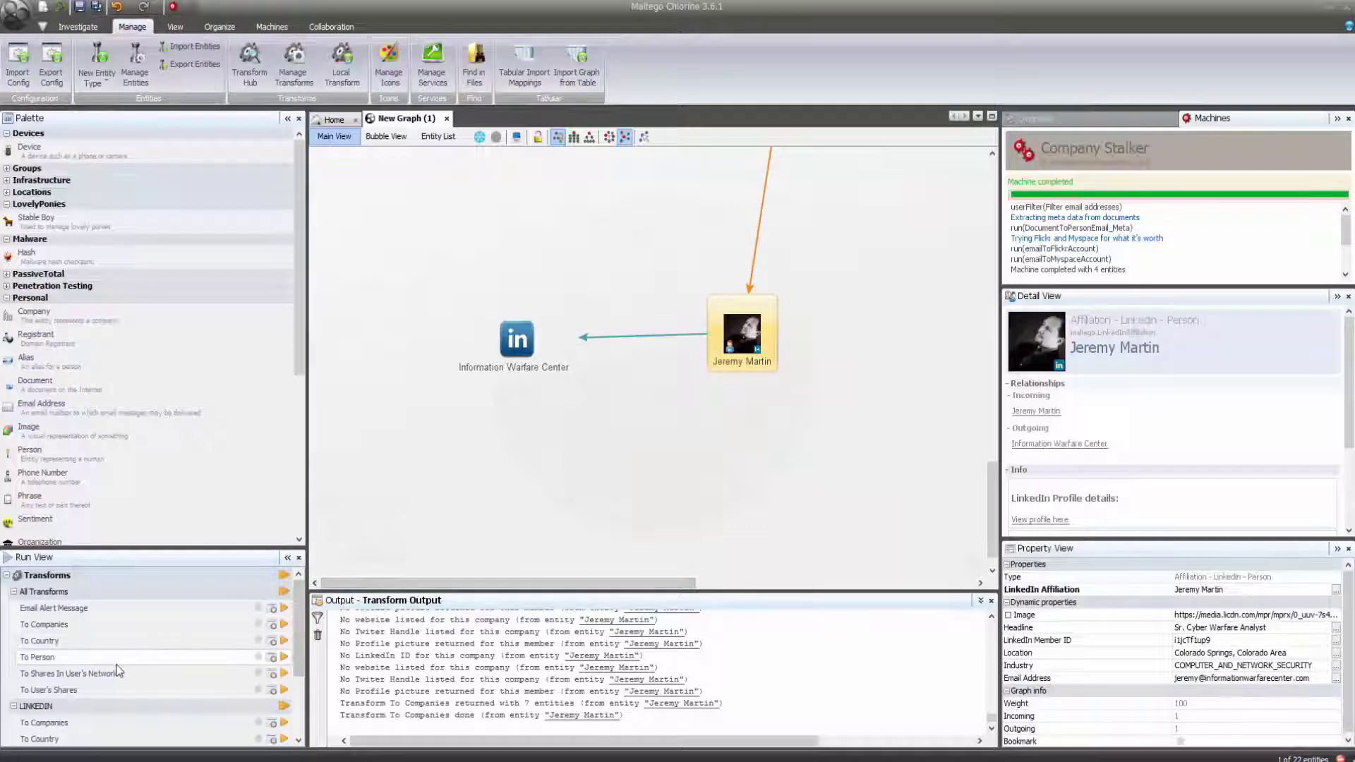
{"action": "left_click", "coordinate": [284, 642]}
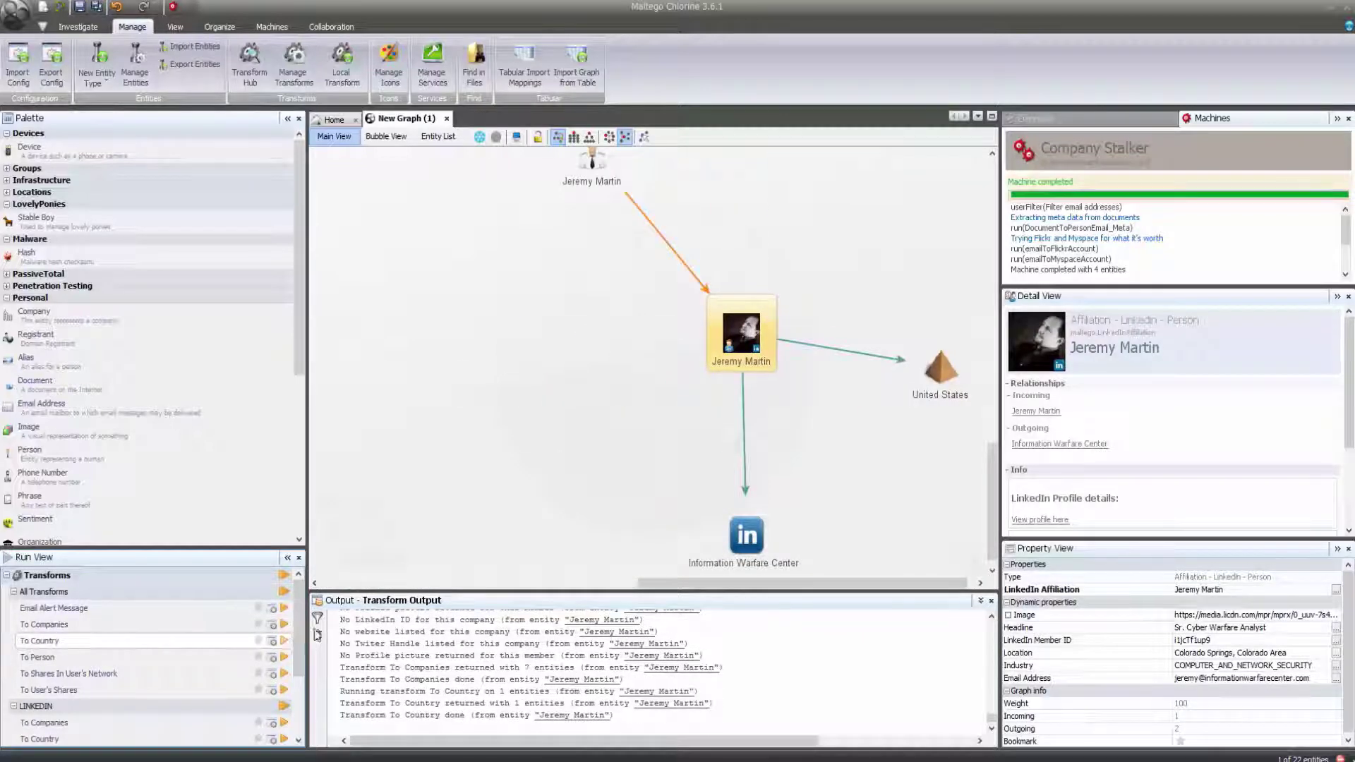
{"action": "left_click", "coordinate": [745, 543]}
{"action": "left_click_drag", "start_coordinate": [992, 515], "coordinate": [993, 519]}
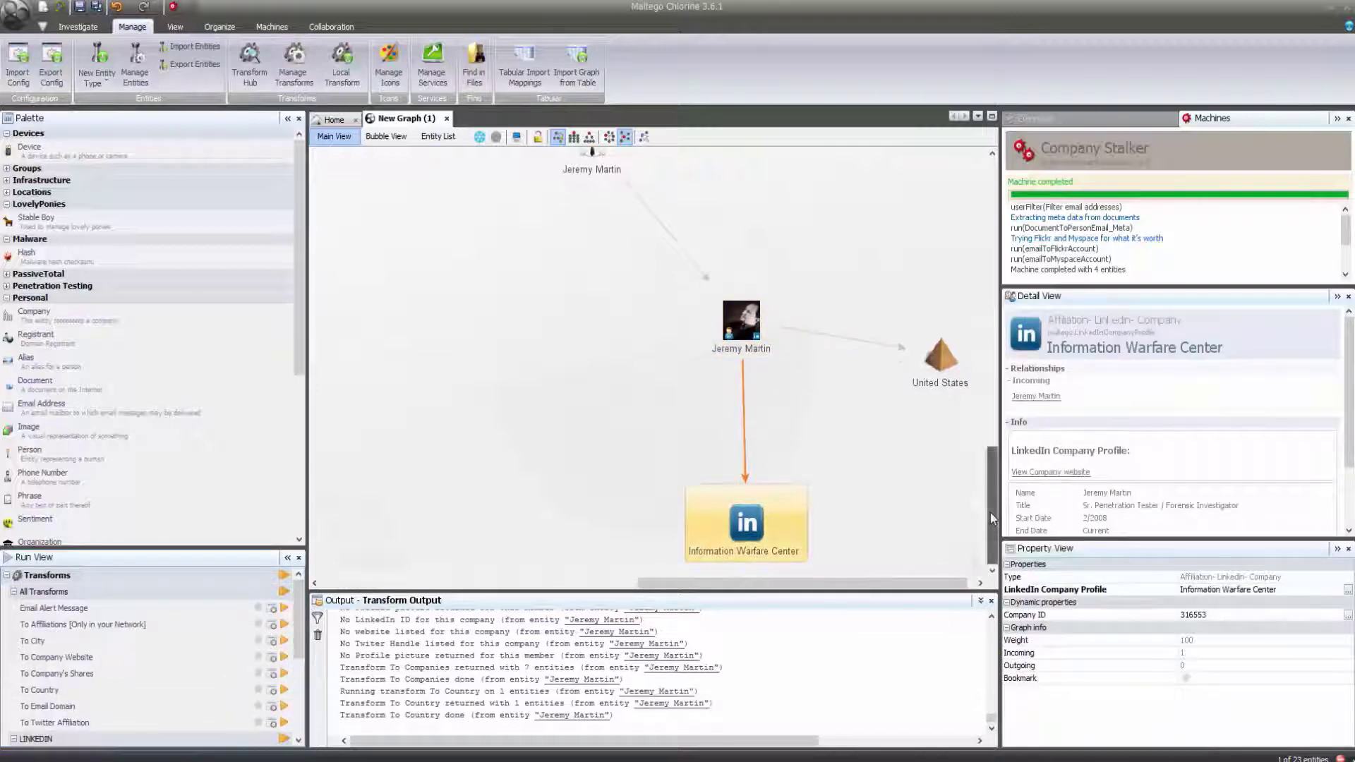
{"action": "left_click", "coordinate": [285, 658]}
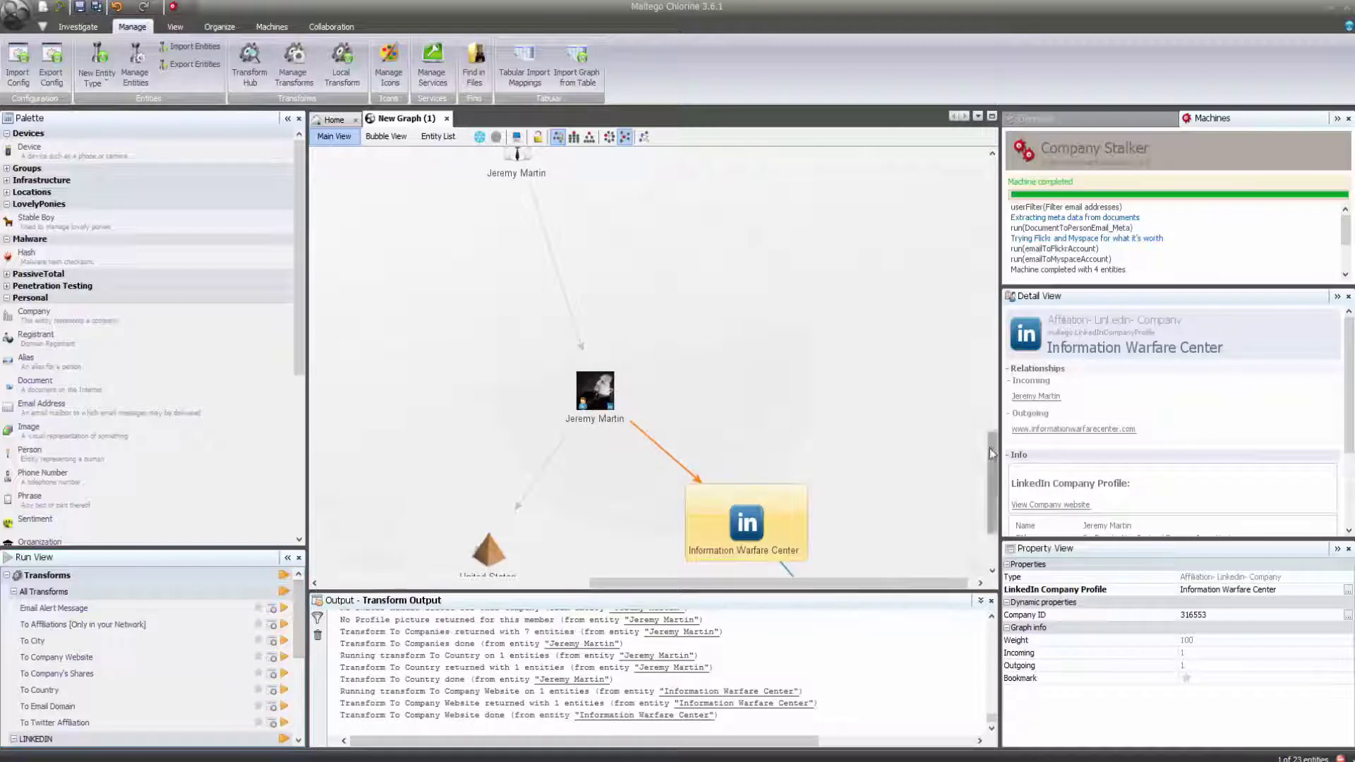
{"action": "left_click_drag", "start_coordinate": [993, 454], "coordinate": [992, 486]}
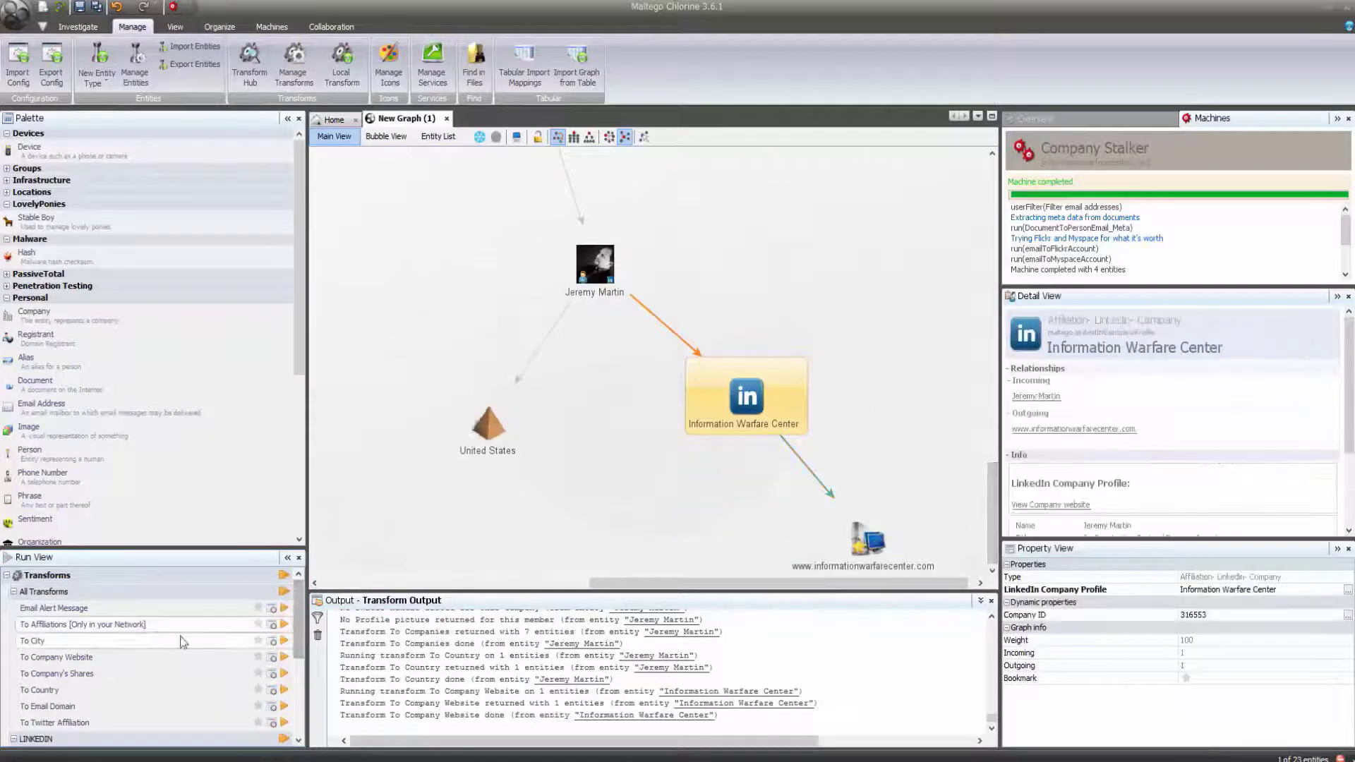
{"action": "left_click", "coordinate": [284, 640]}
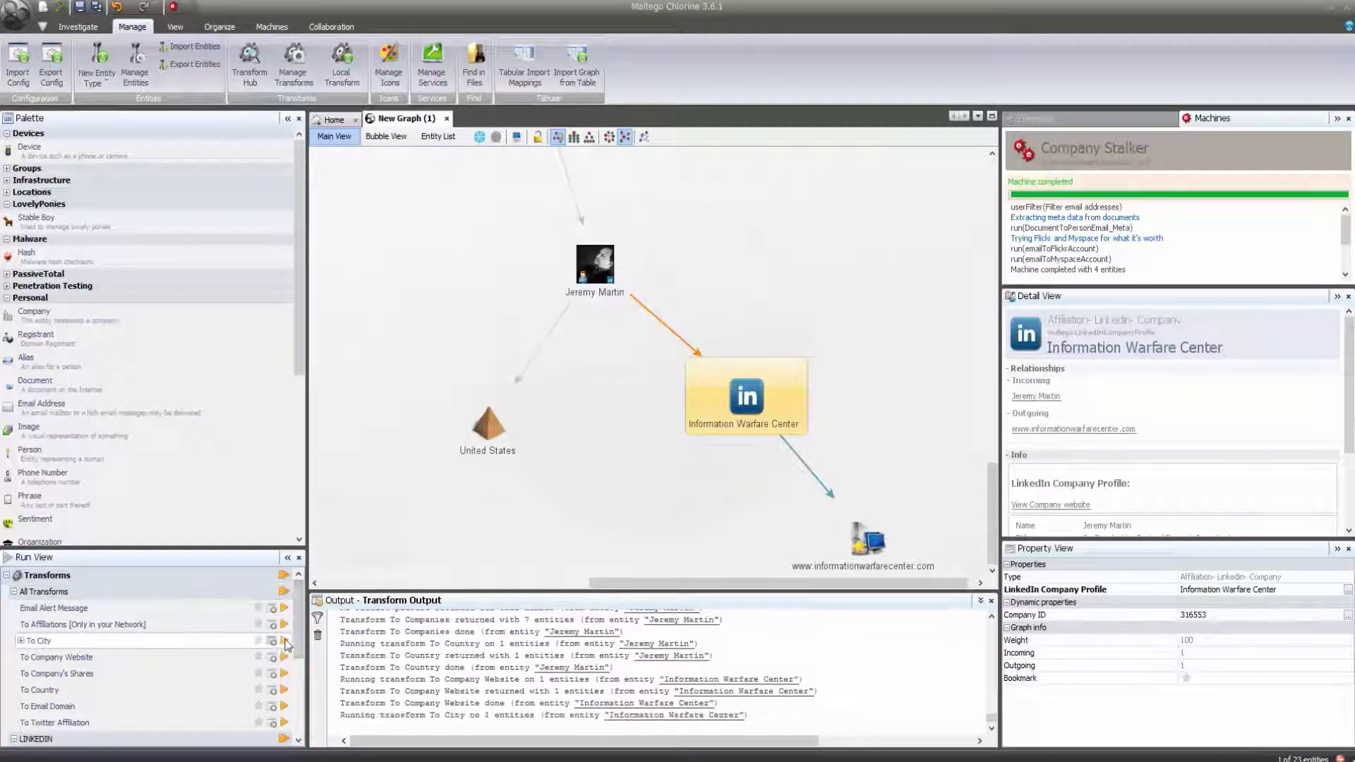
{"action": "left_click", "coordinate": [284, 707]}
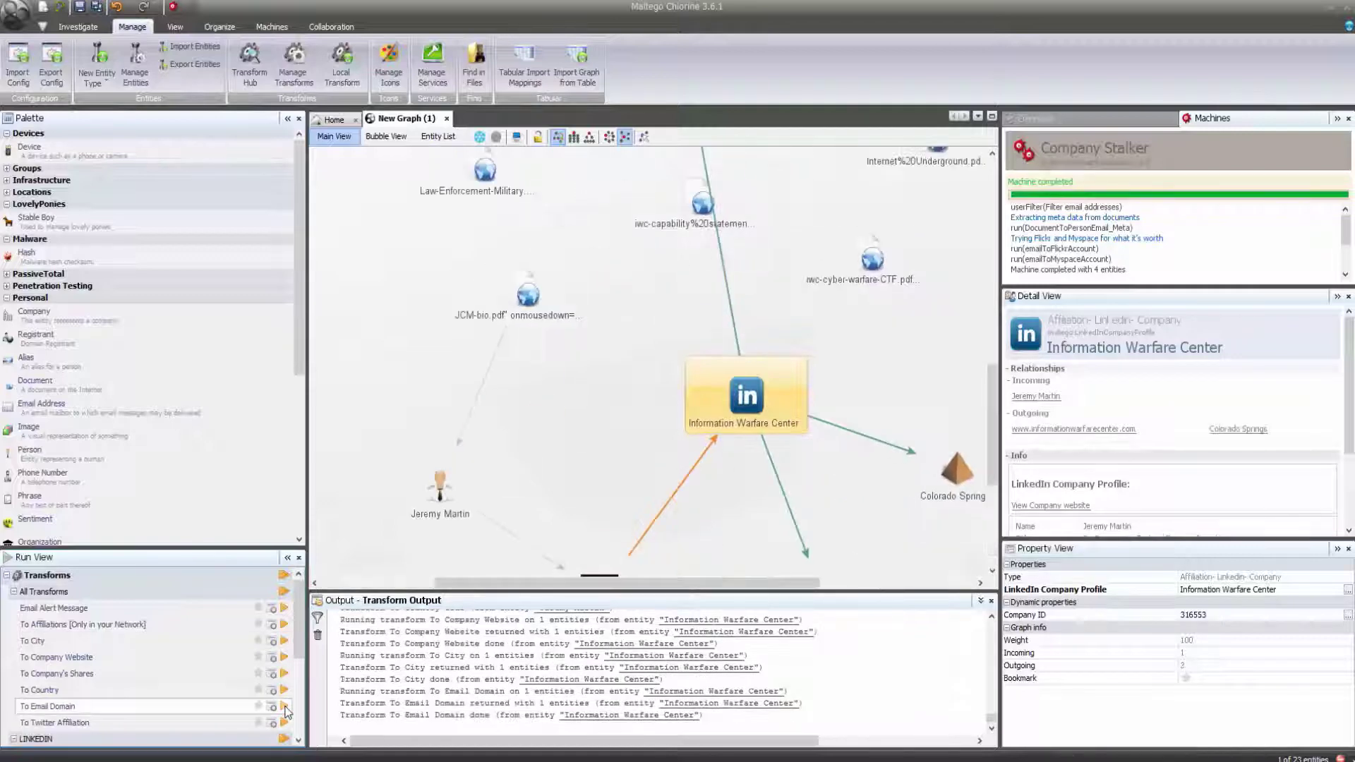
{"action": "left_click_drag", "start_coordinate": [301, 646], "coordinate": [302, 710]}
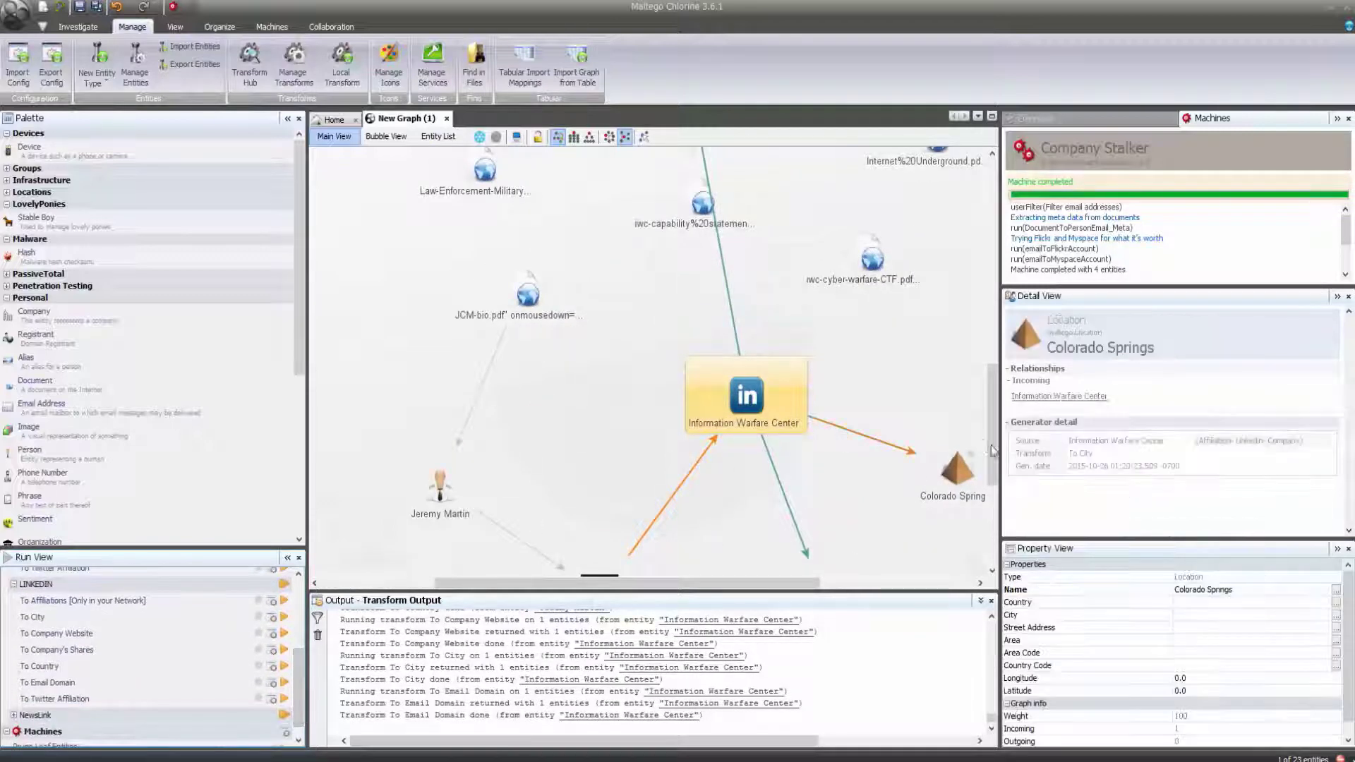
{"action": "left_click_drag", "start_coordinate": [993, 453], "coordinate": [995, 519]}
{"action": "left_click", "coordinate": [824, 314]}
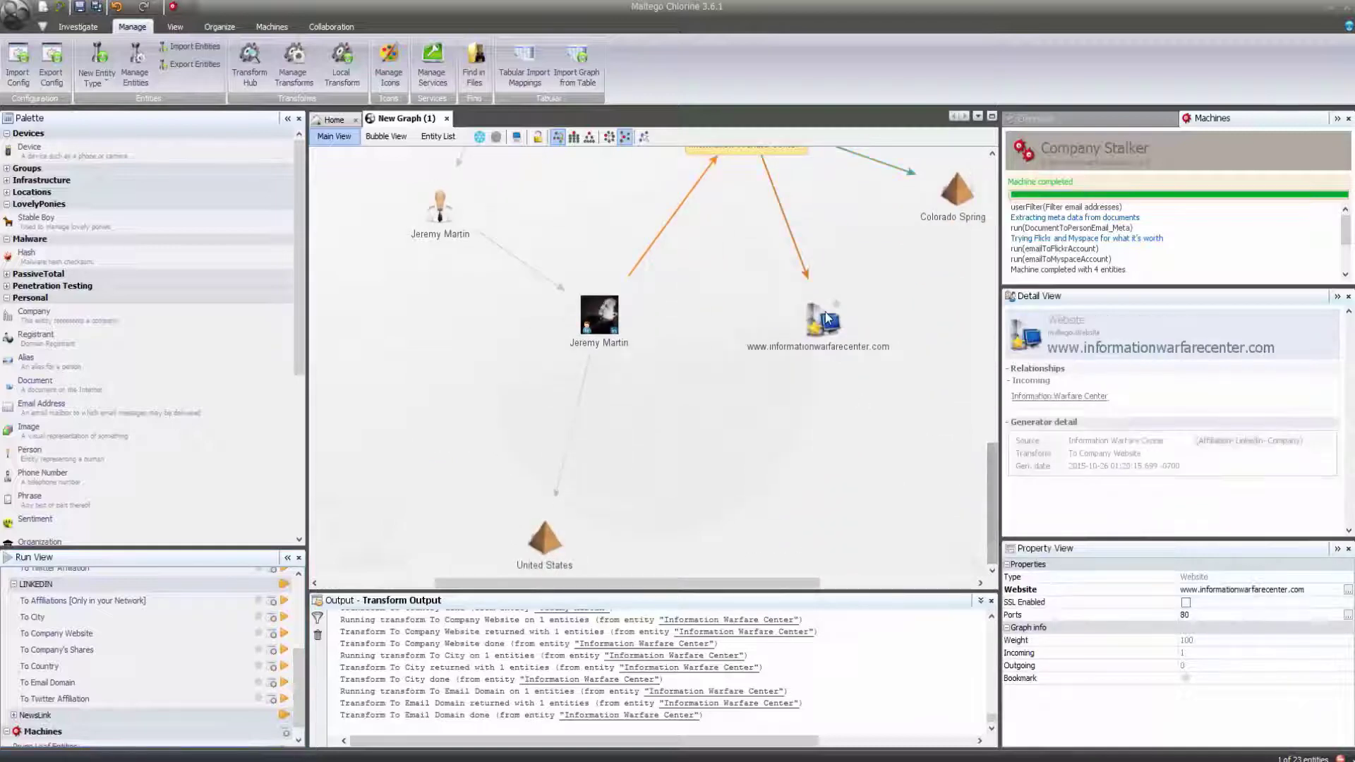
{"action": "left_click_drag", "start_coordinate": [298, 590], "coordinate": [299, 600]}
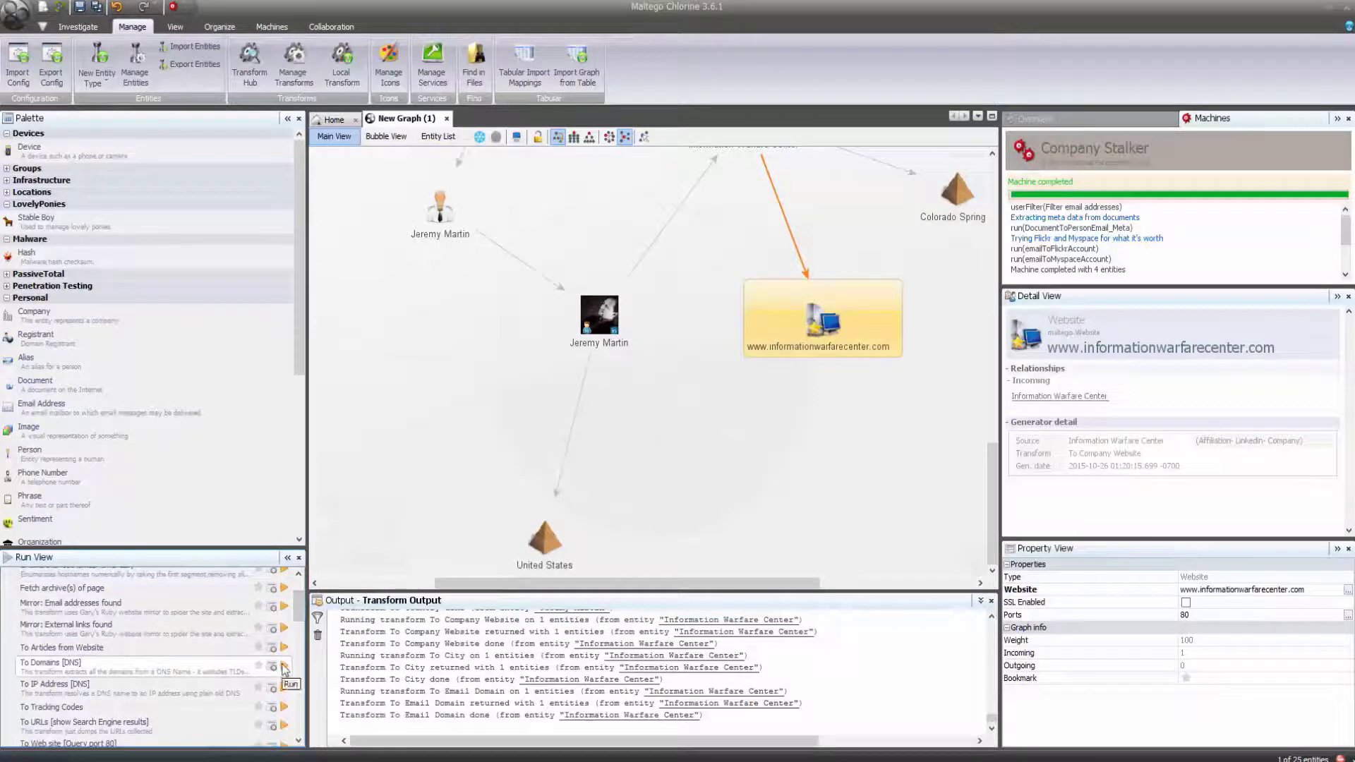
Look up the website's DNS domains and server technologies such as Apache, jQuery 1.4.2 and html5shiv.
{"action": "left_click", "coordinate": [284, 668]}
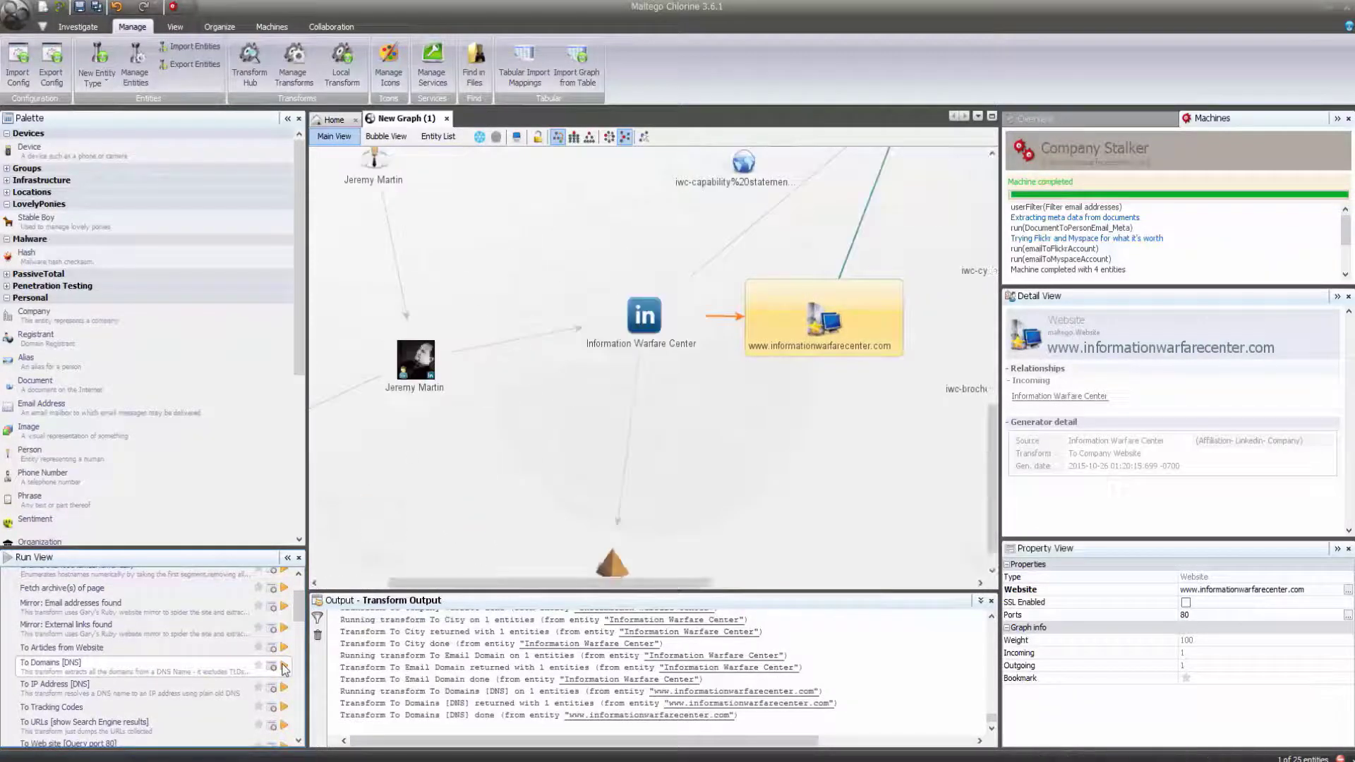
{"action": "left_click_drag", "start_coordinate": [302, 599], "coordinate": [302, 644]}
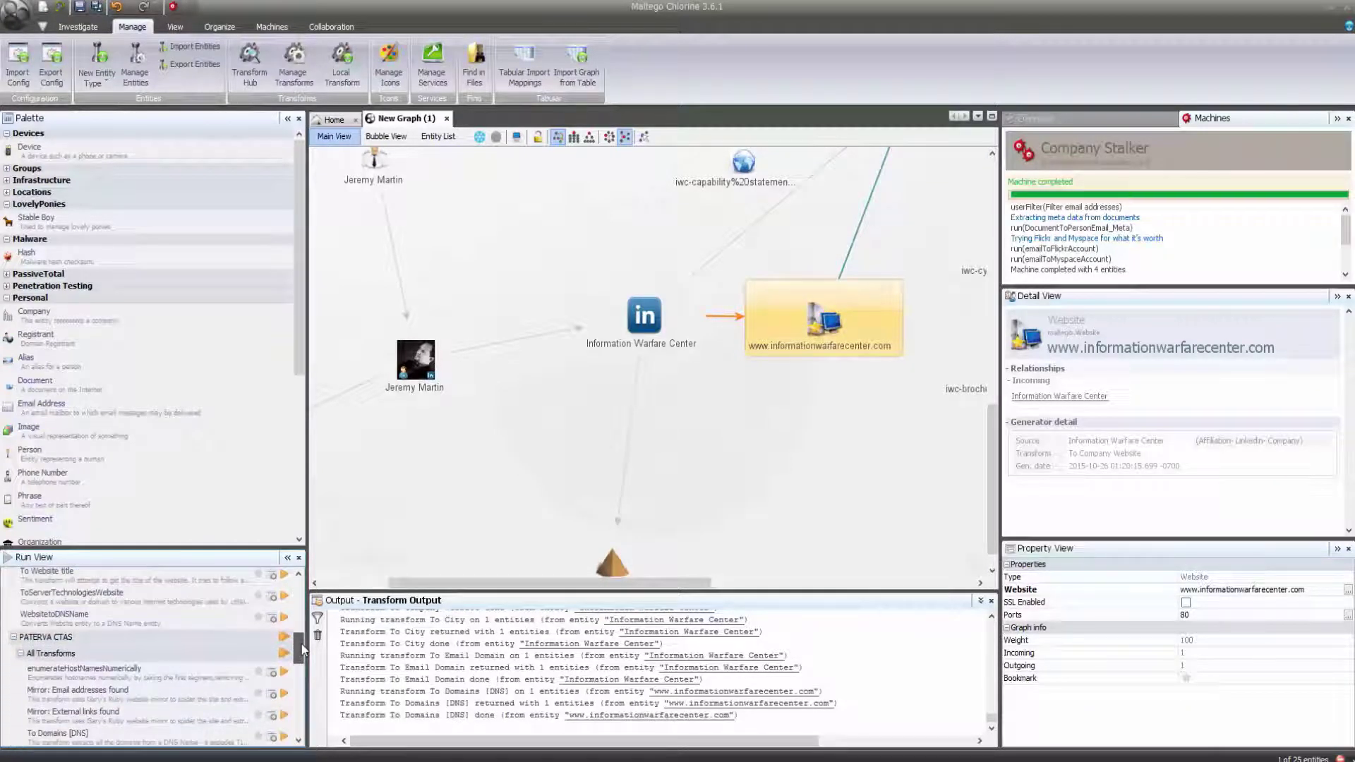
{"action": "left_click", "coordinate": [131, 600]}
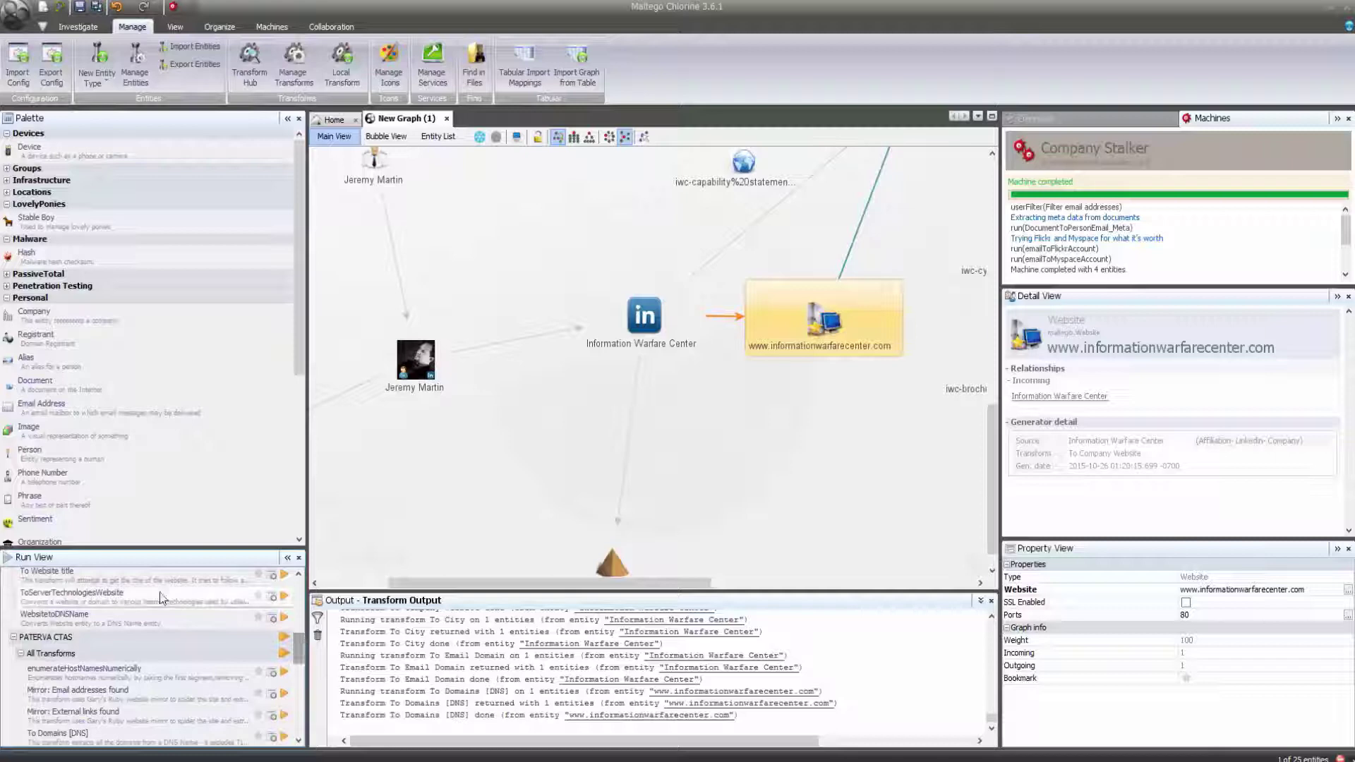
{"action": "left_click", "coordinate": [285, 600]}
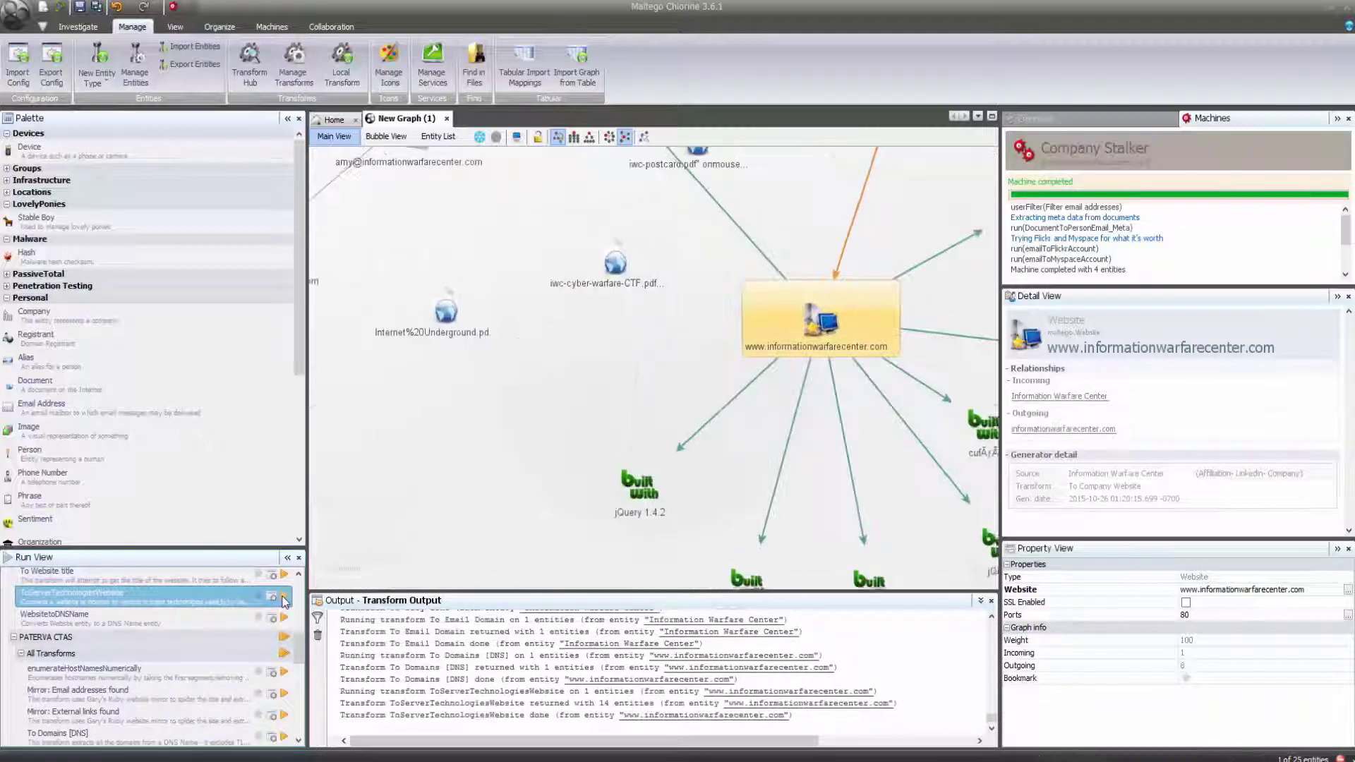
Arrange the whole investigation graph as a hierarchical tree.
{"action": "left_click_drag", "start_coordinate": [754, 590], "coordinate": [824, 593]}
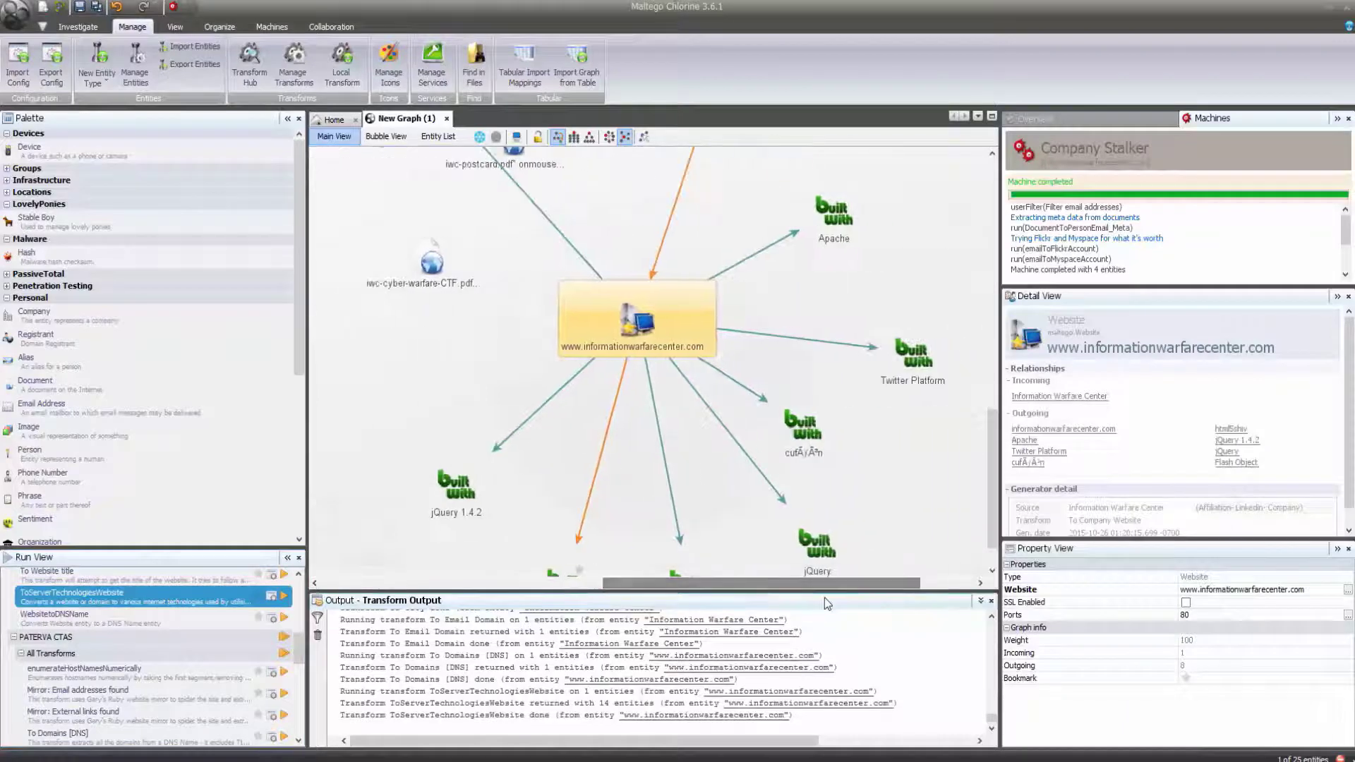
{"action": "left_click_drag", "start_coordinate": [994, 430], "coordinate": [995, 471]}
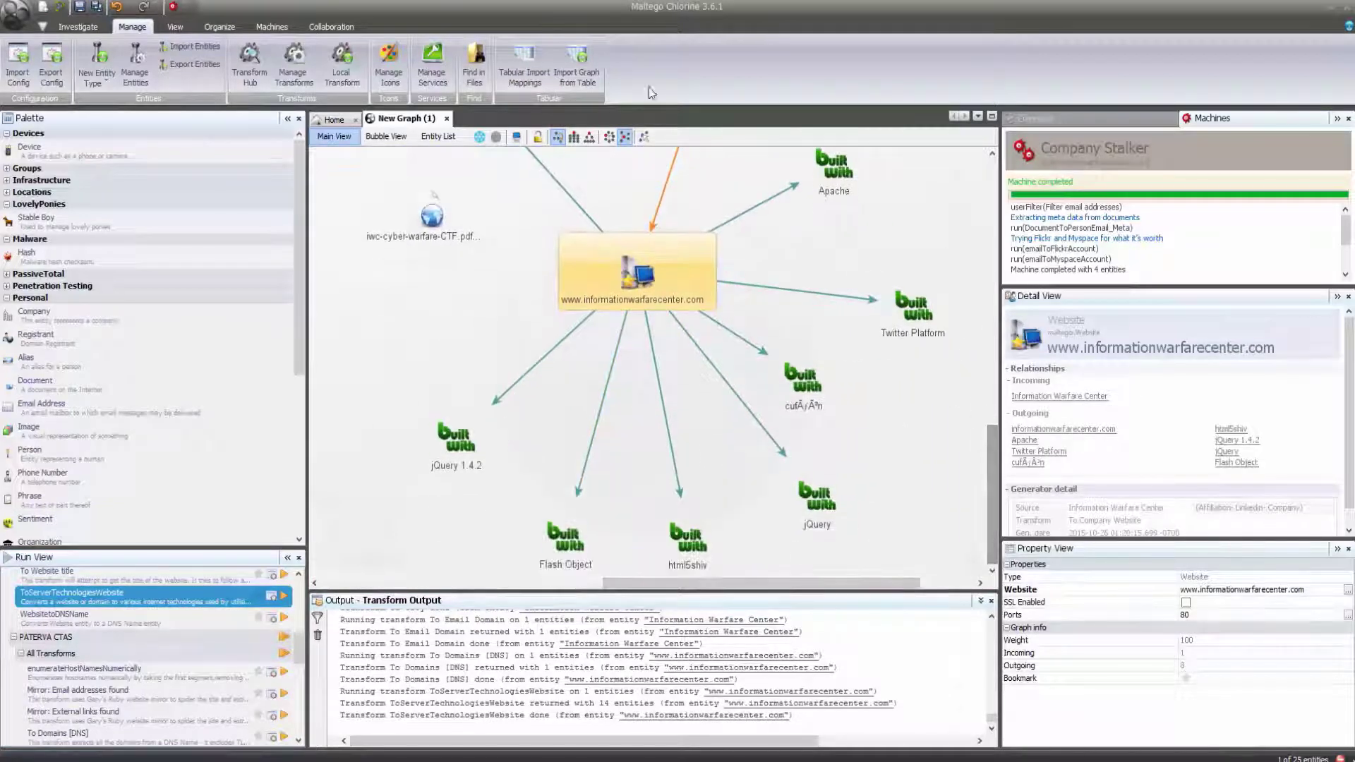
{"action": "left_click", "coordinate": [574, 136]}
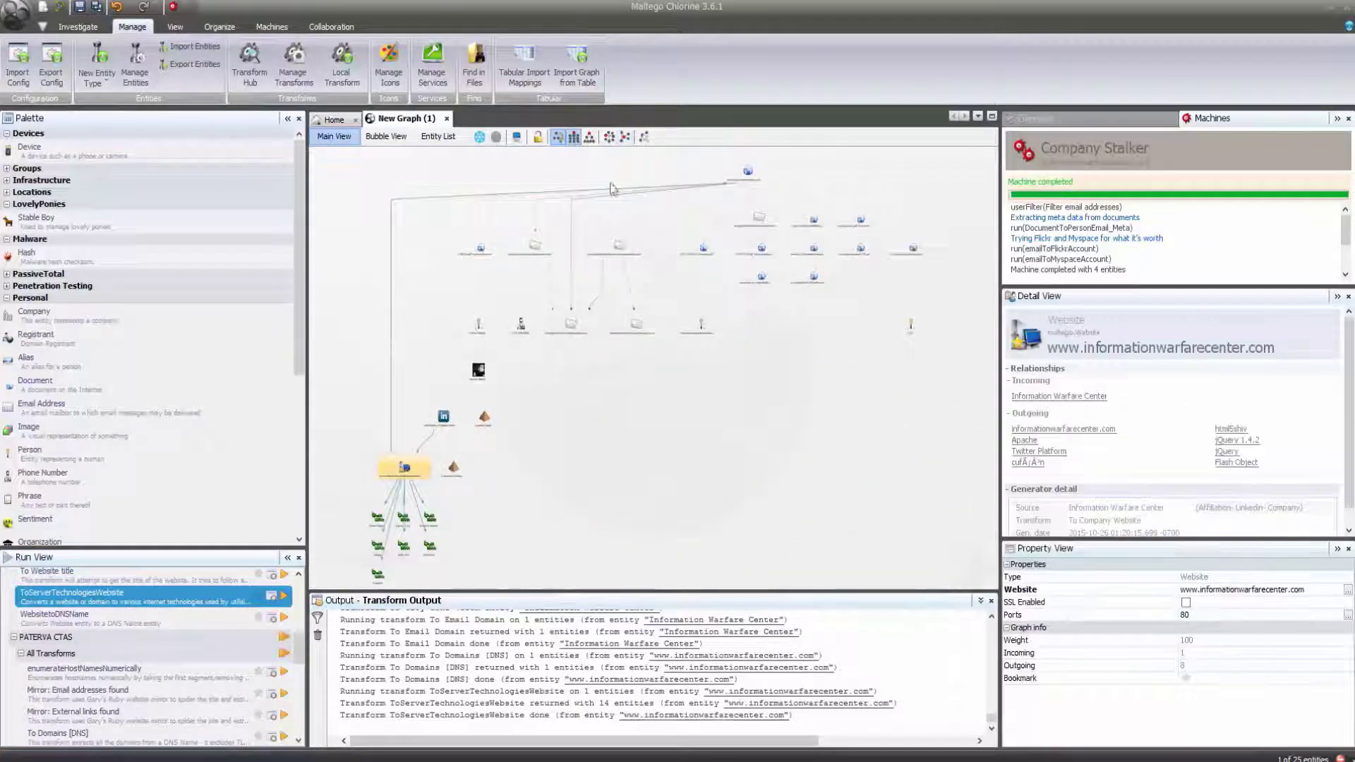
Run Domain owner detail and DNS from Domain transforms on the informationwarfarecenter.com domain.
{"action": "left_click", "coordinate": [518, 428]}
{"action": "left_click", "coordinate": [749, 175]}
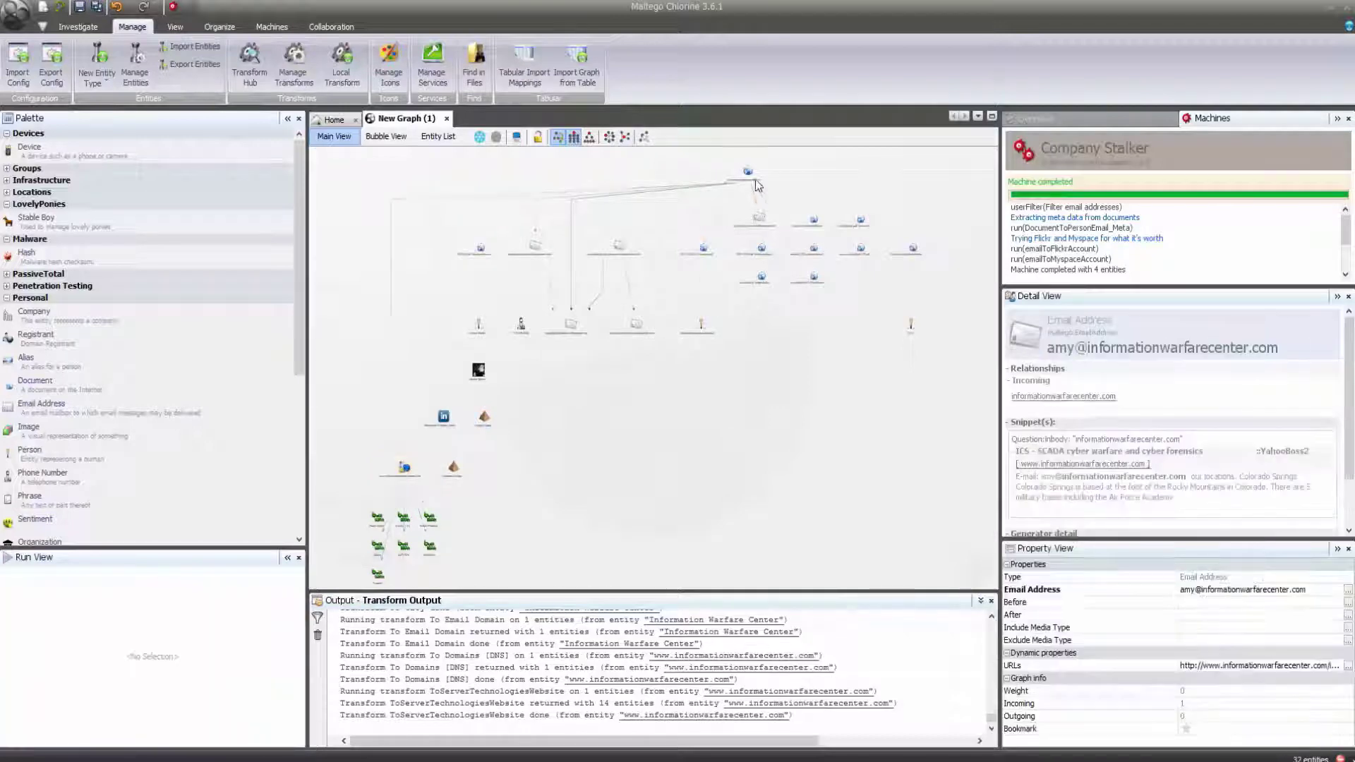
{"action": "left_click", "coordinate": [751, 175]}
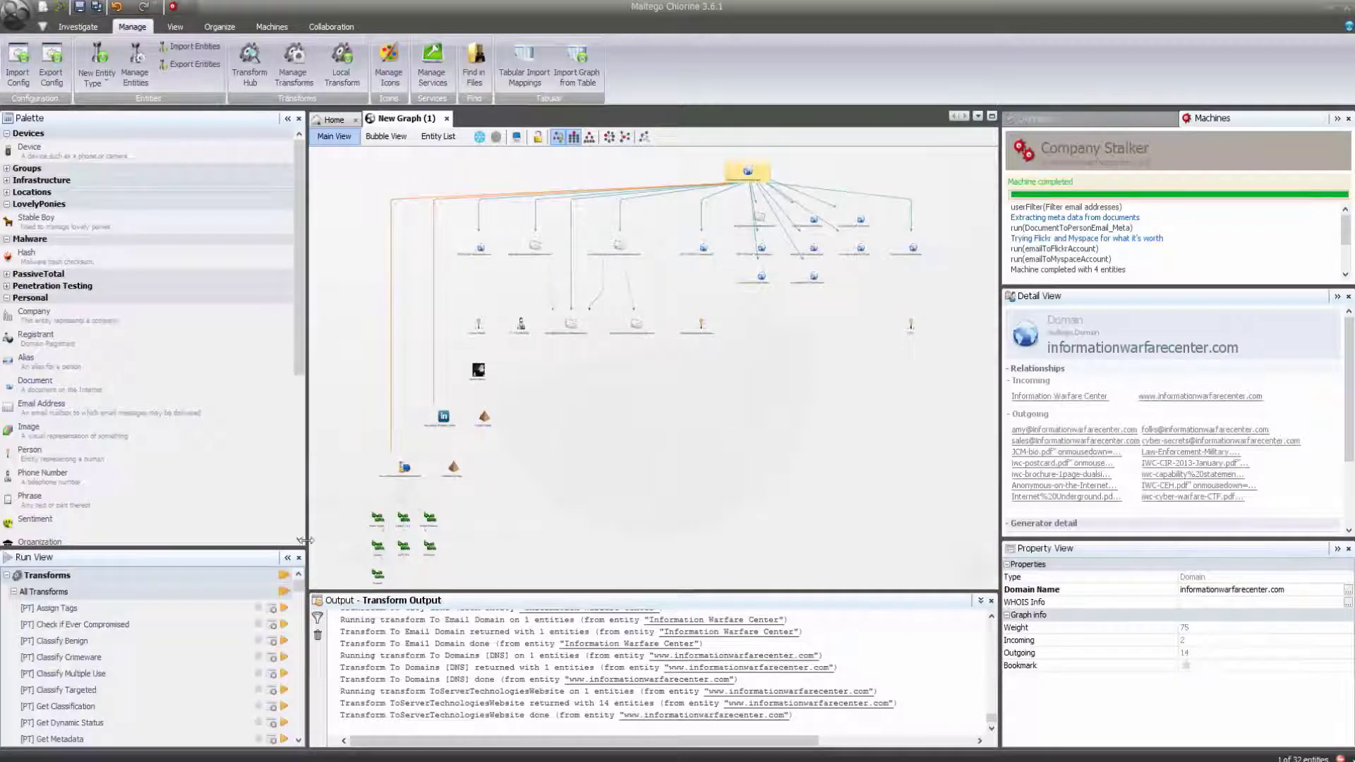
{"action": "left_click_drag", "start_coordinate": [301, 593], "coordinate": [302, 612]}
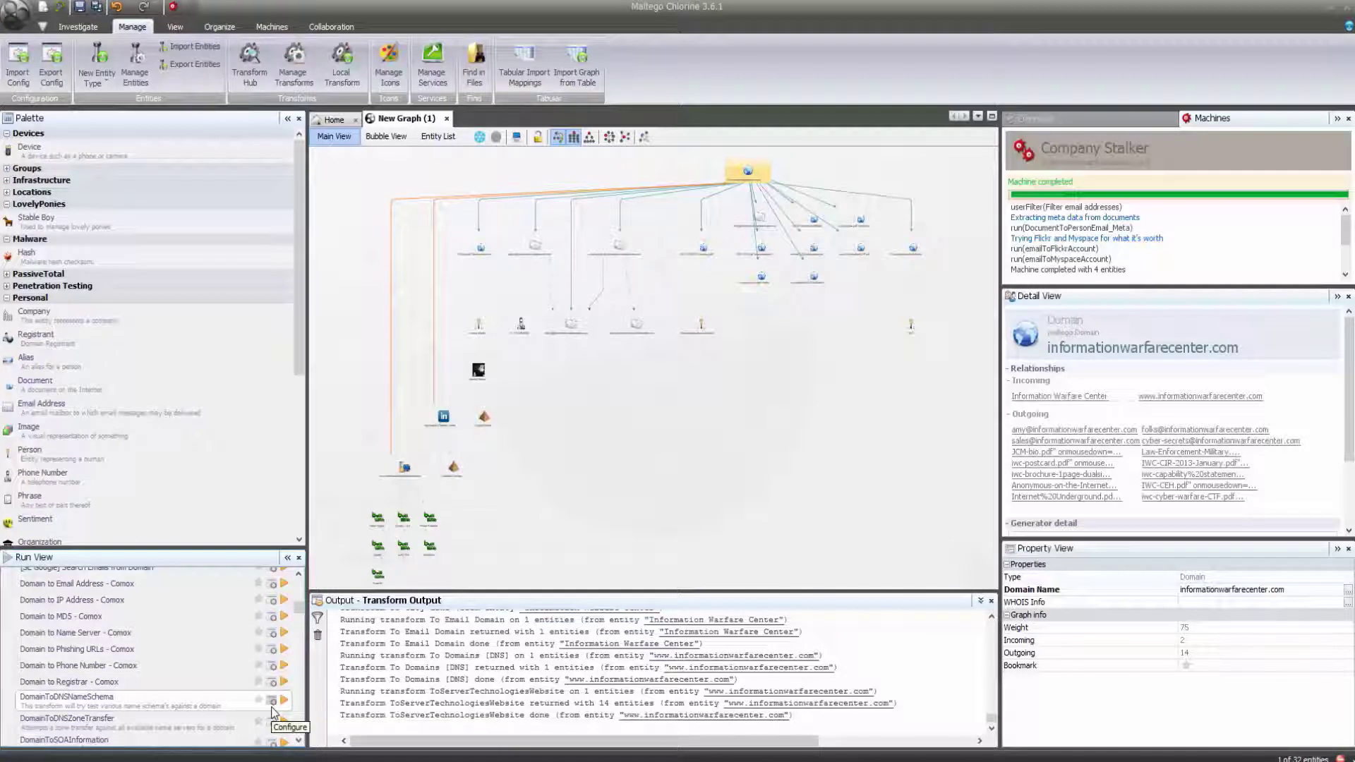
{"action": "right_click", "coordinate": [745, 169]}
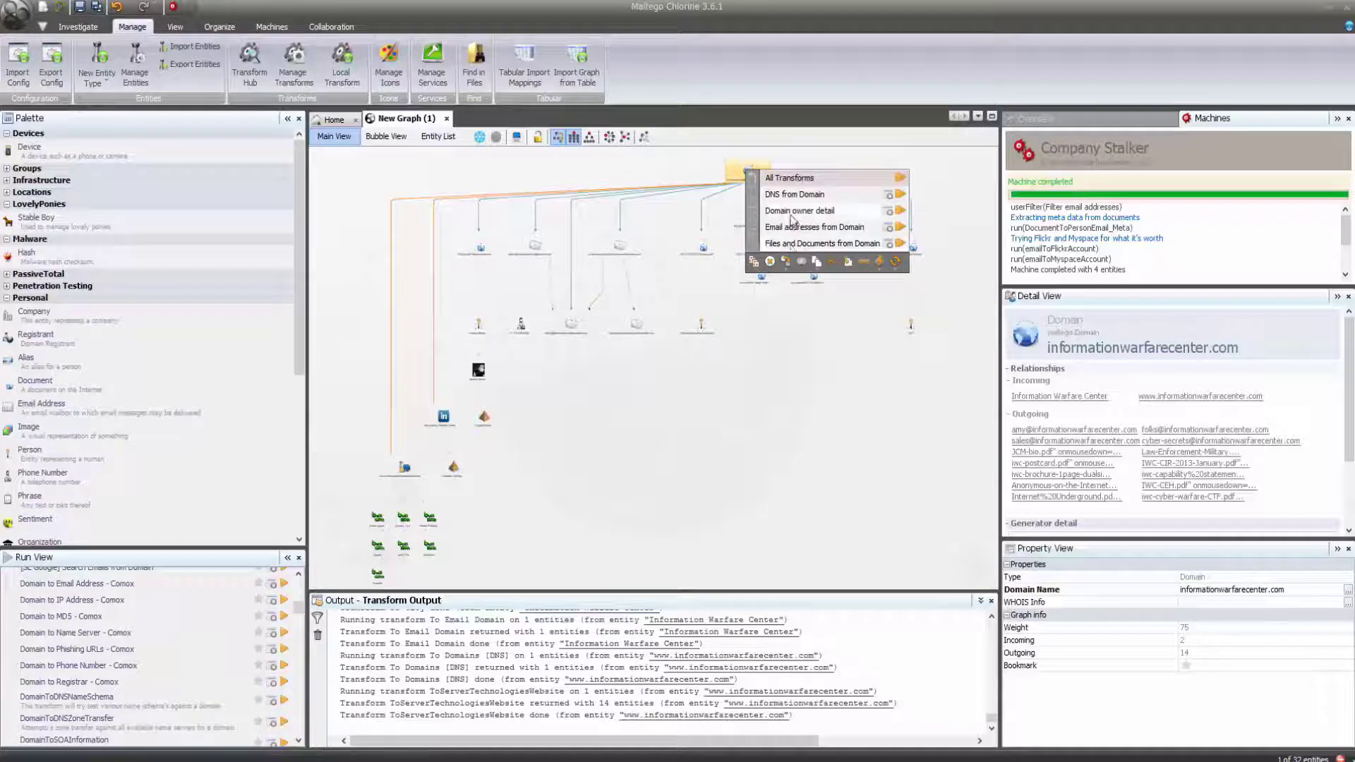
{"action": "left_click", "coordinate": [901, 211]}
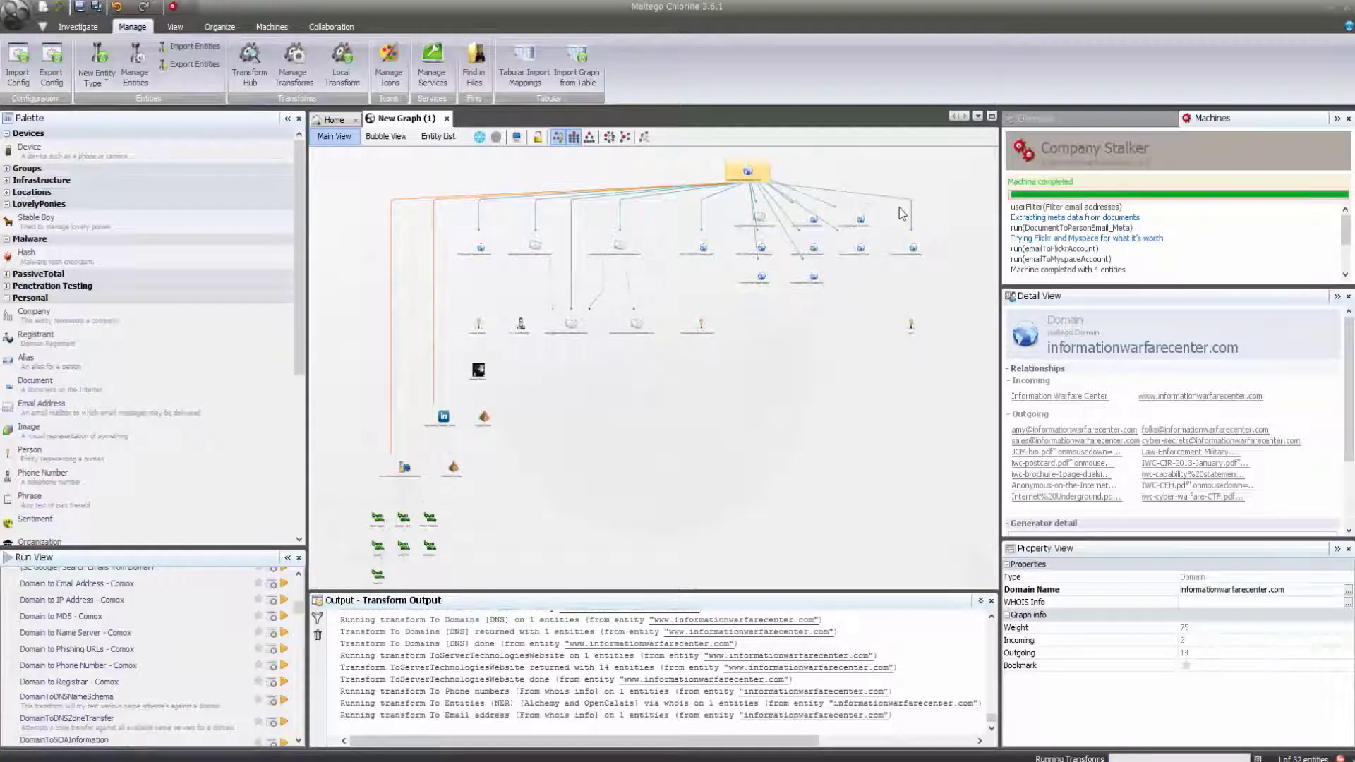
{"action": "right_click", "coordinate": [754, 176]}
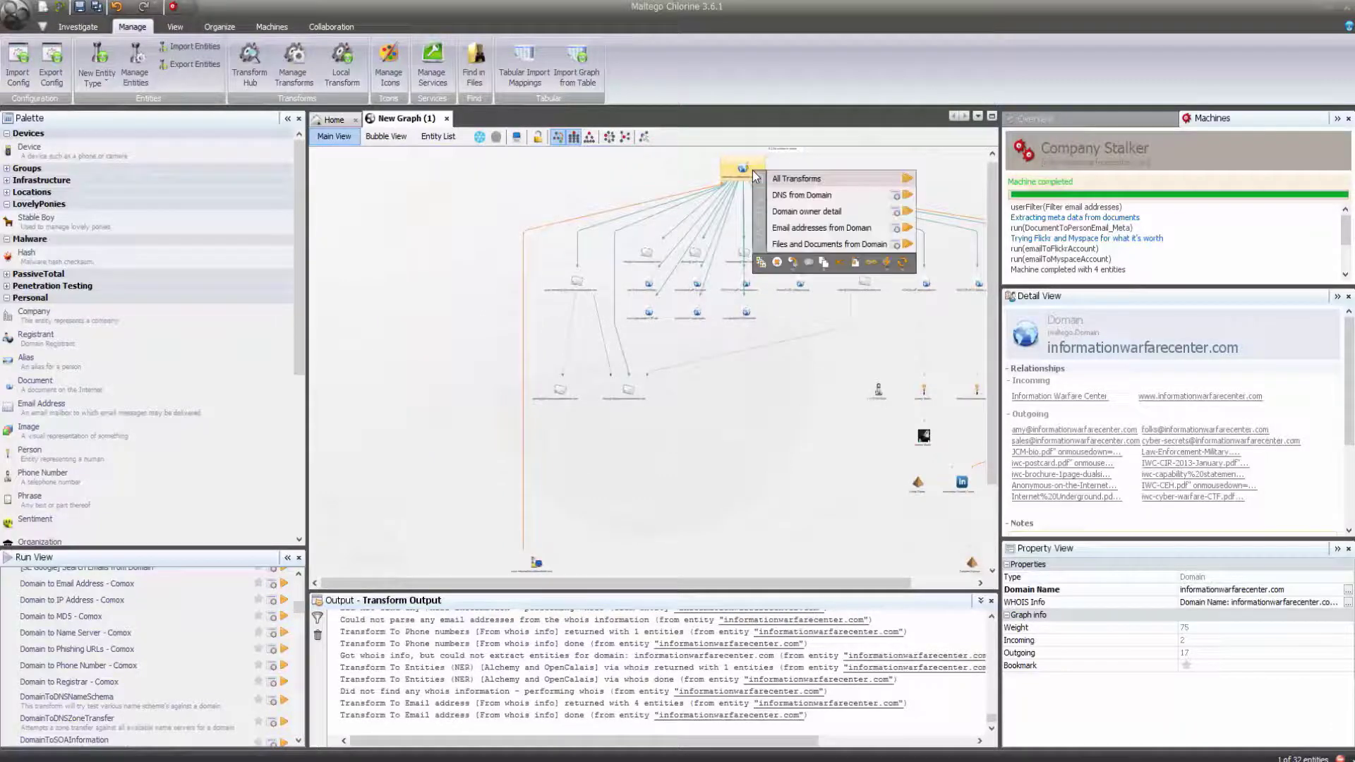
{"action": "left_click", "coordinate": [907, 196]}
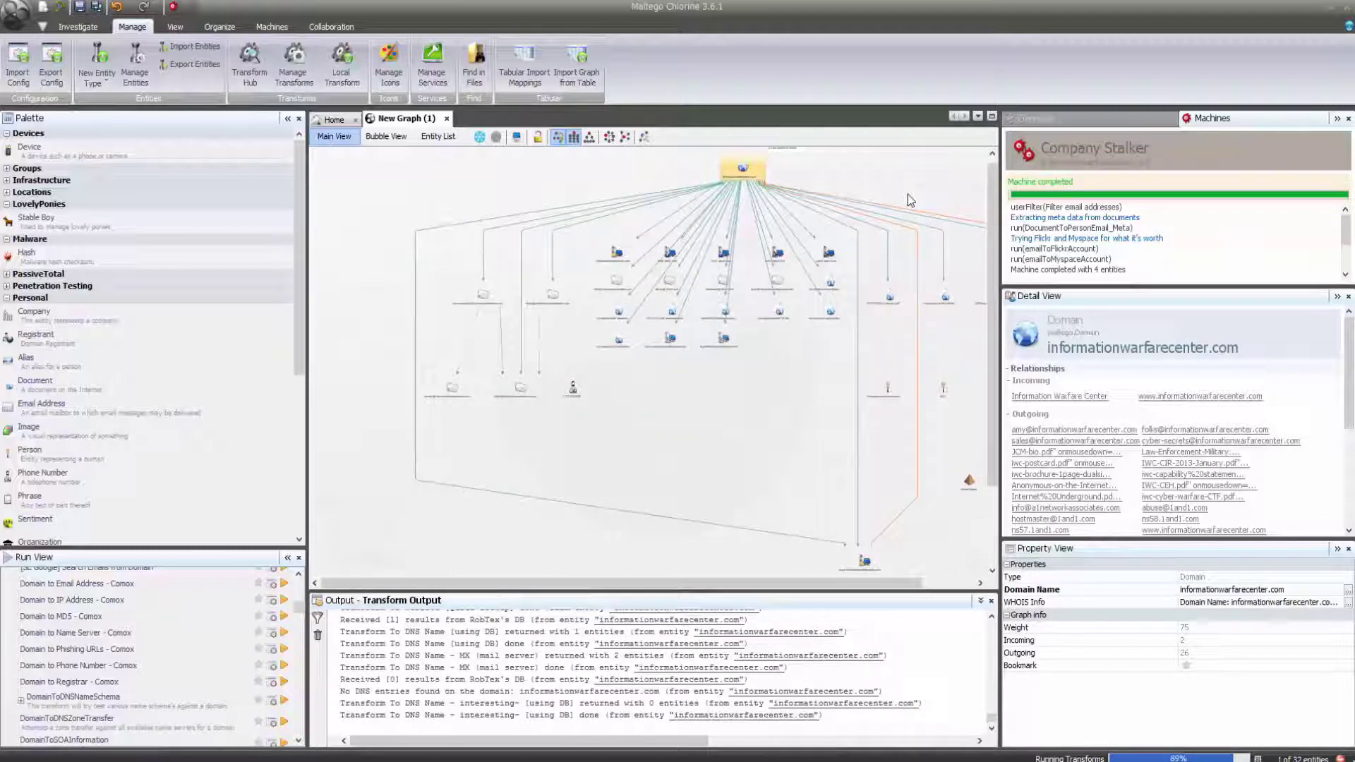
Convert the informationwarfarecenter.com website entity to its domain, growing the graph to 43 entities.
{"action": "scroll", "coordinate": [908, 196], "scroll_direction": "up", "scroll_amount": 5}
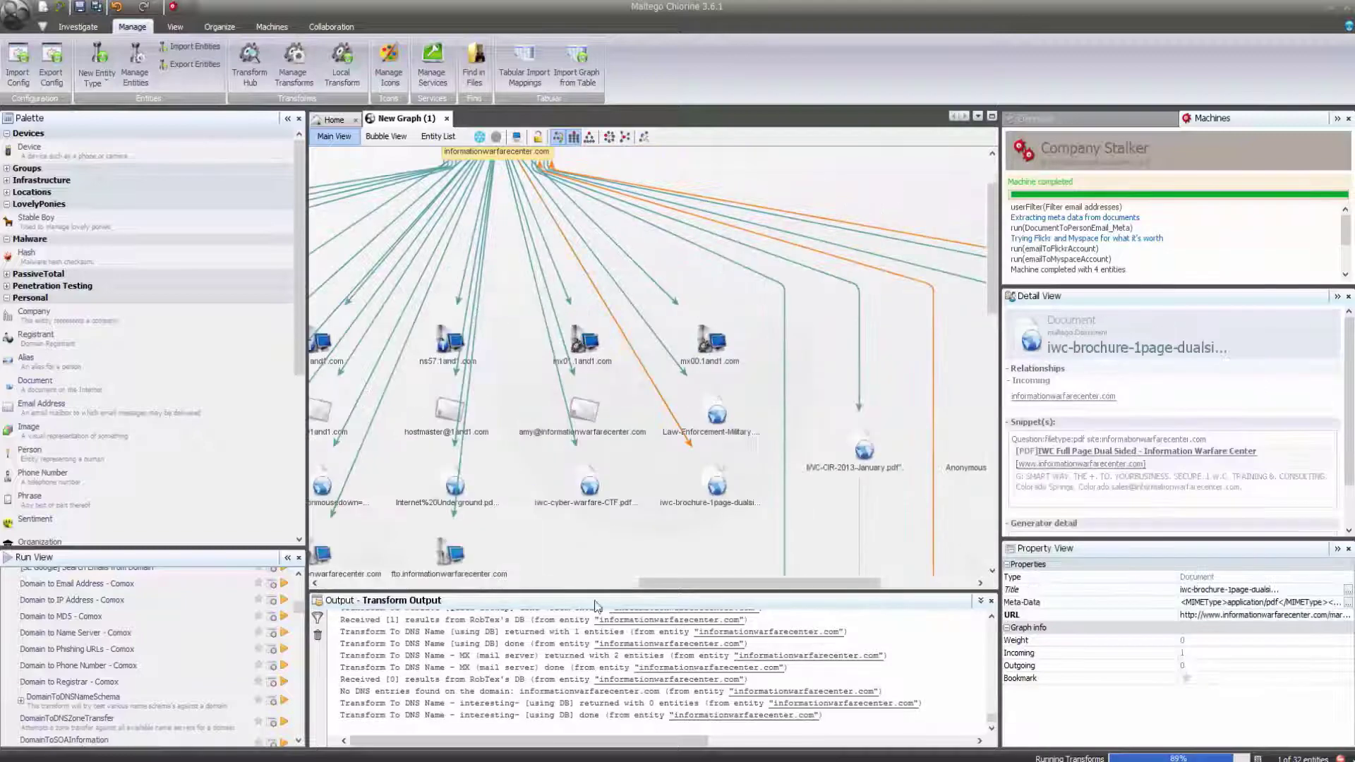
{"action": "left_click_drag", "start_coordinate": [674, 582], "coordinate": [595, 583]}
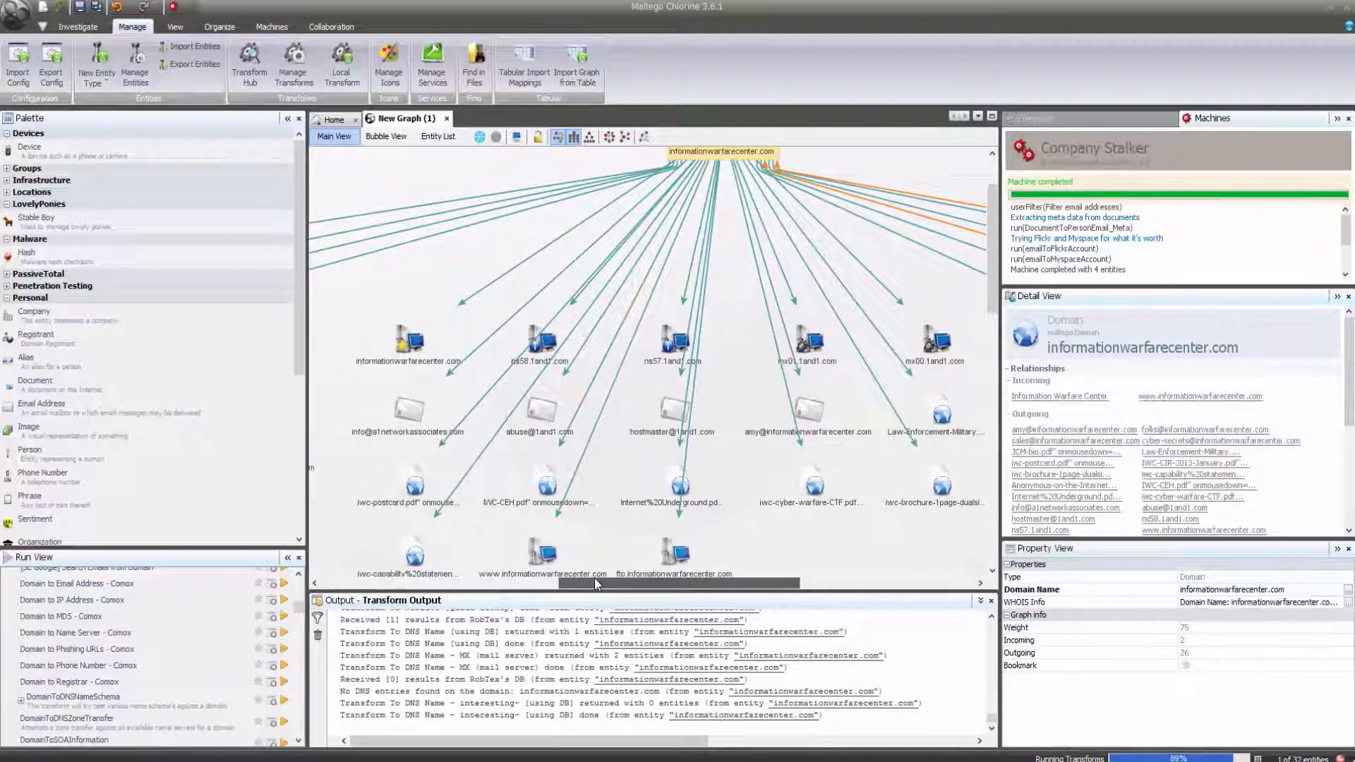
{"action": "left_click", "coordinate": [406, 349]}
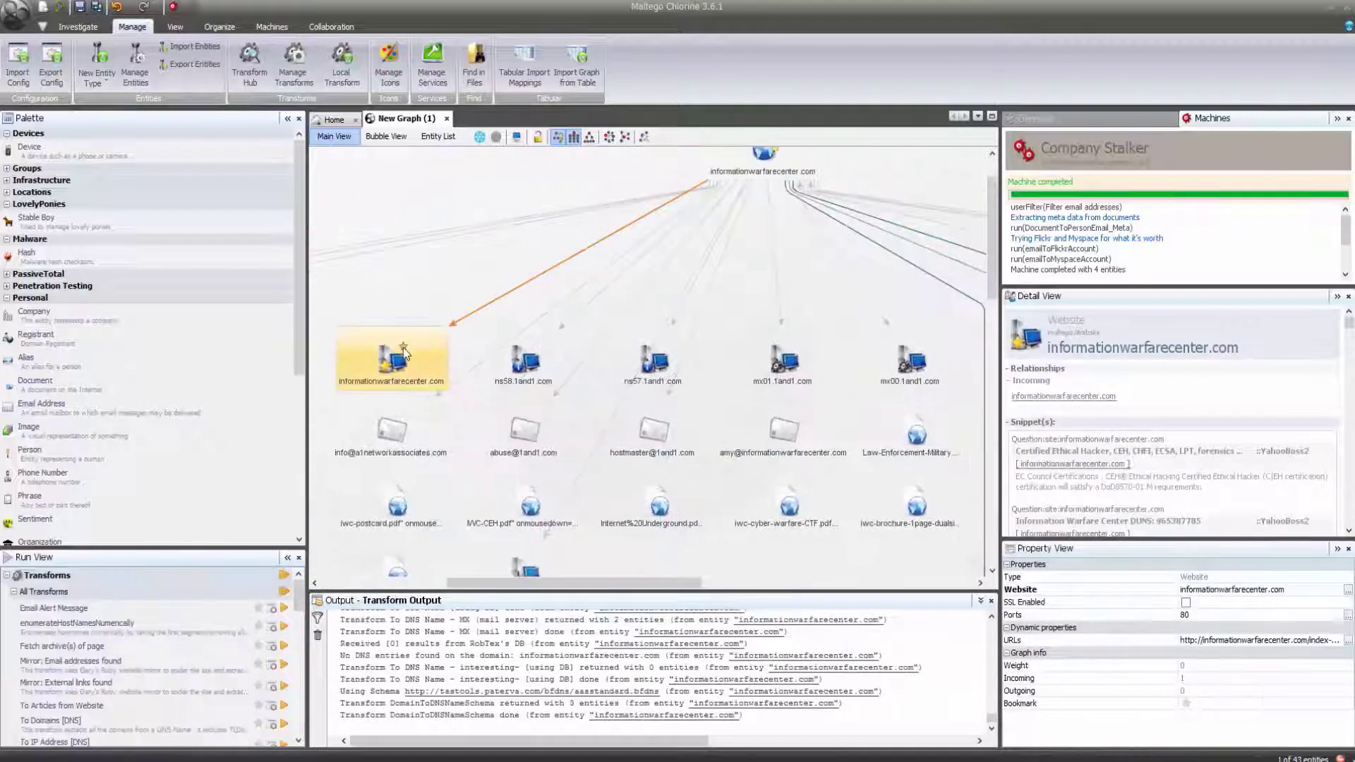
{"action": "right_click", "coordinate": [405, 352]}
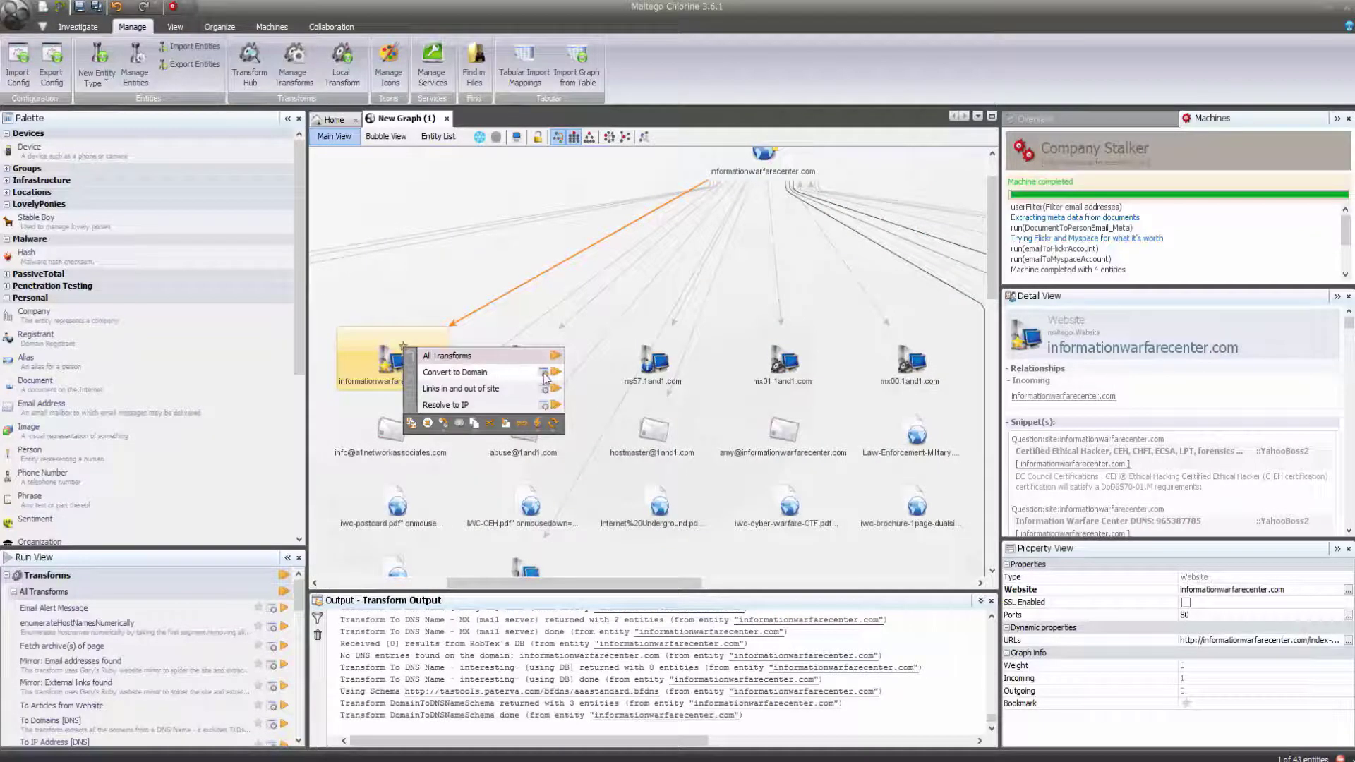
{"action": "left_click", "coordinate": [556, 374]}
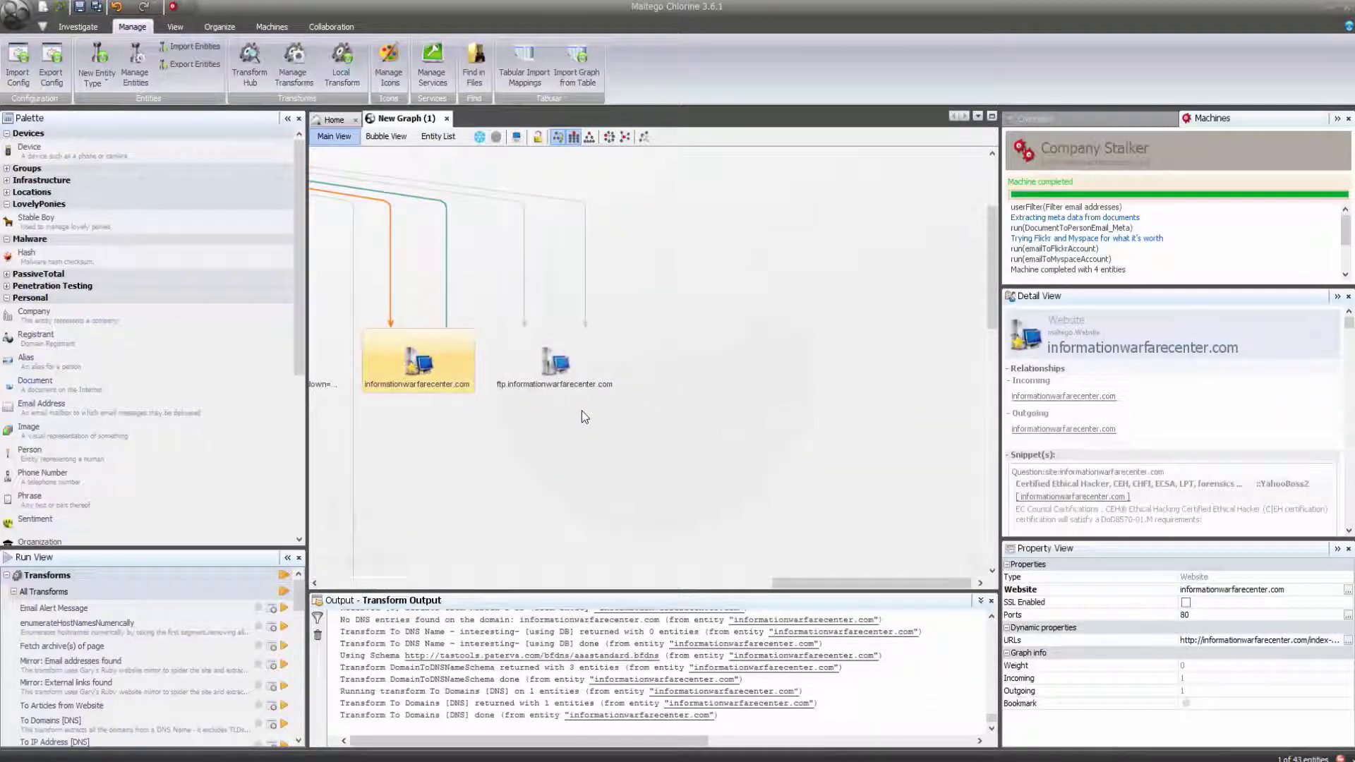
{"action": "scroll", "coordinate": [582, 411], "scroll_direction": "down", "scroll_amount": 3}
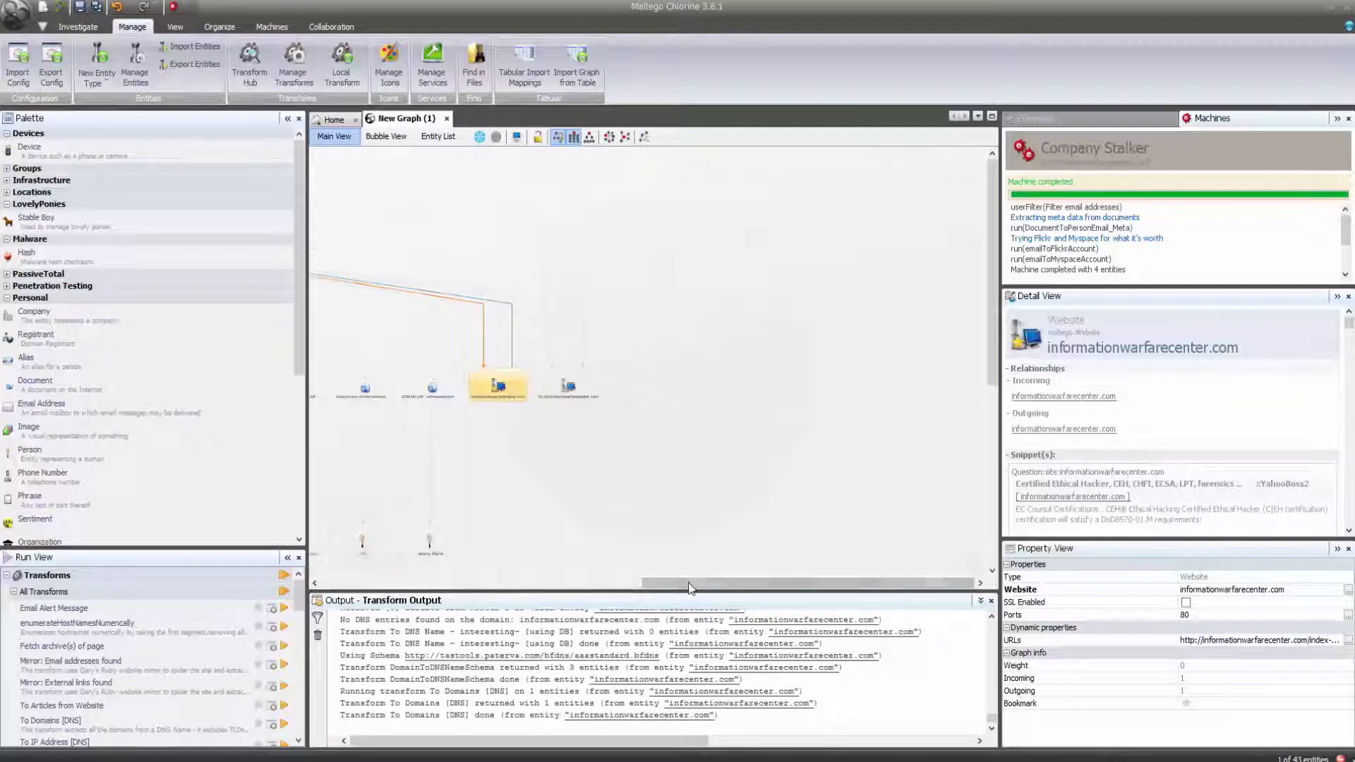
{"action": "left_click_drag", "start_coordinate": [689, 582], "coordinate": [423, 583]}
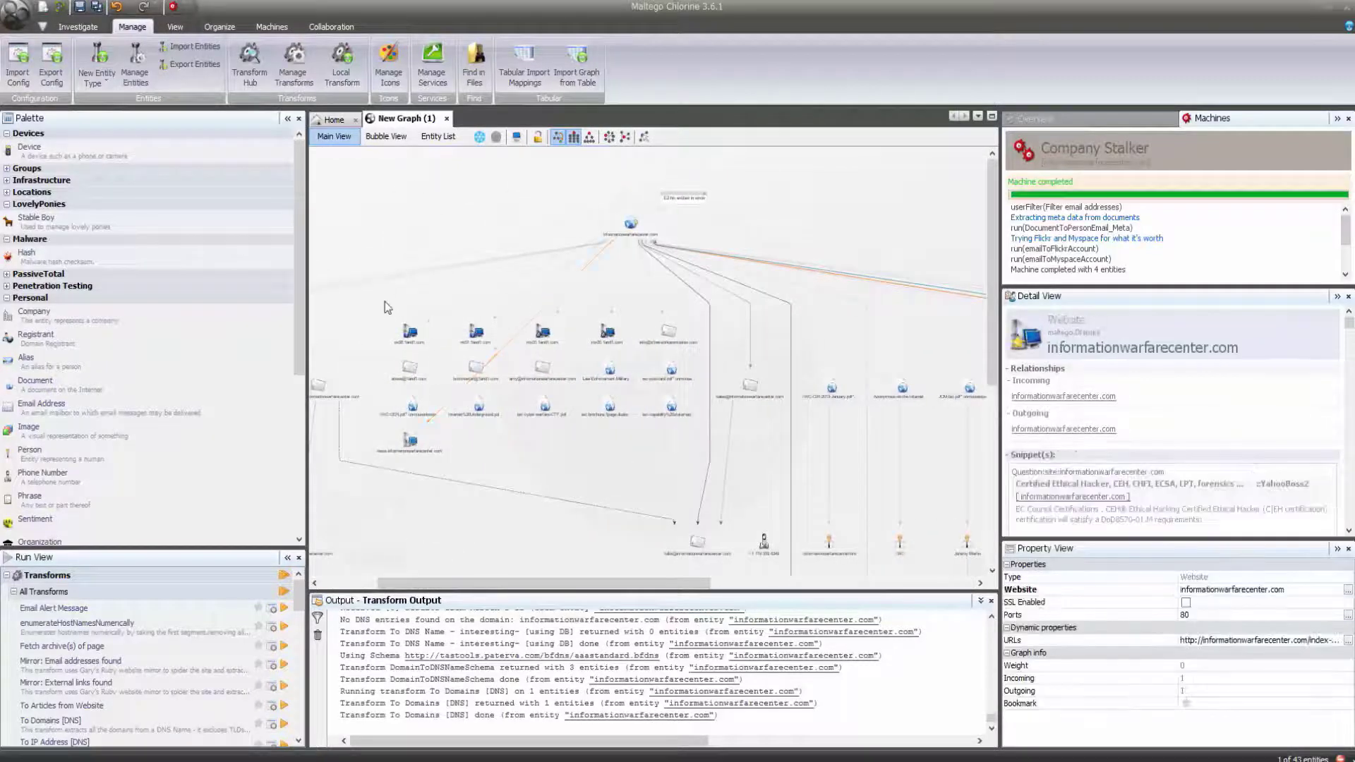
{"action": "left_click_drag", "start_coordinate": [384, 302], "coordinate": [631, 356]}
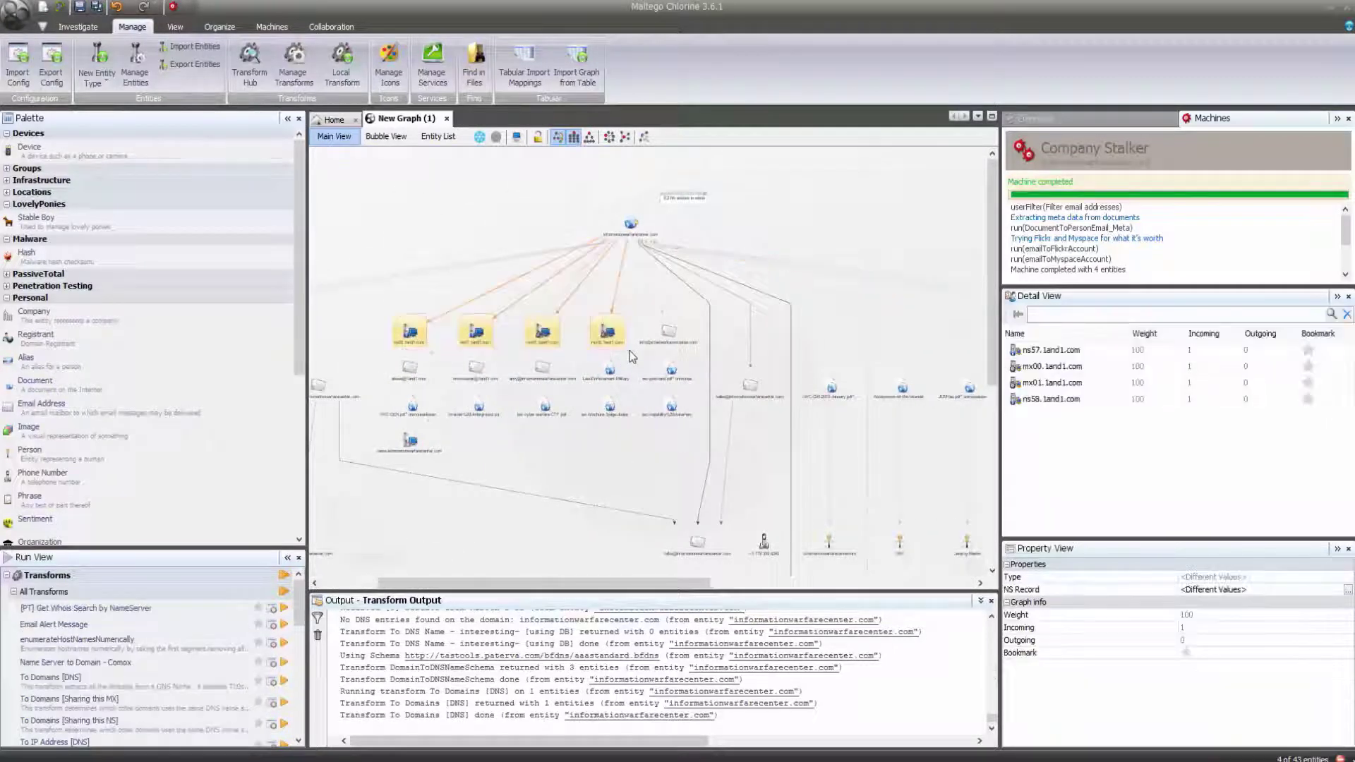
Delete the four selected 1and1.com ns and mx server entities, leaving 39 in the graph.
{"action": "key", "text": "Delete"}
{"action": "key", "text": "Return"}
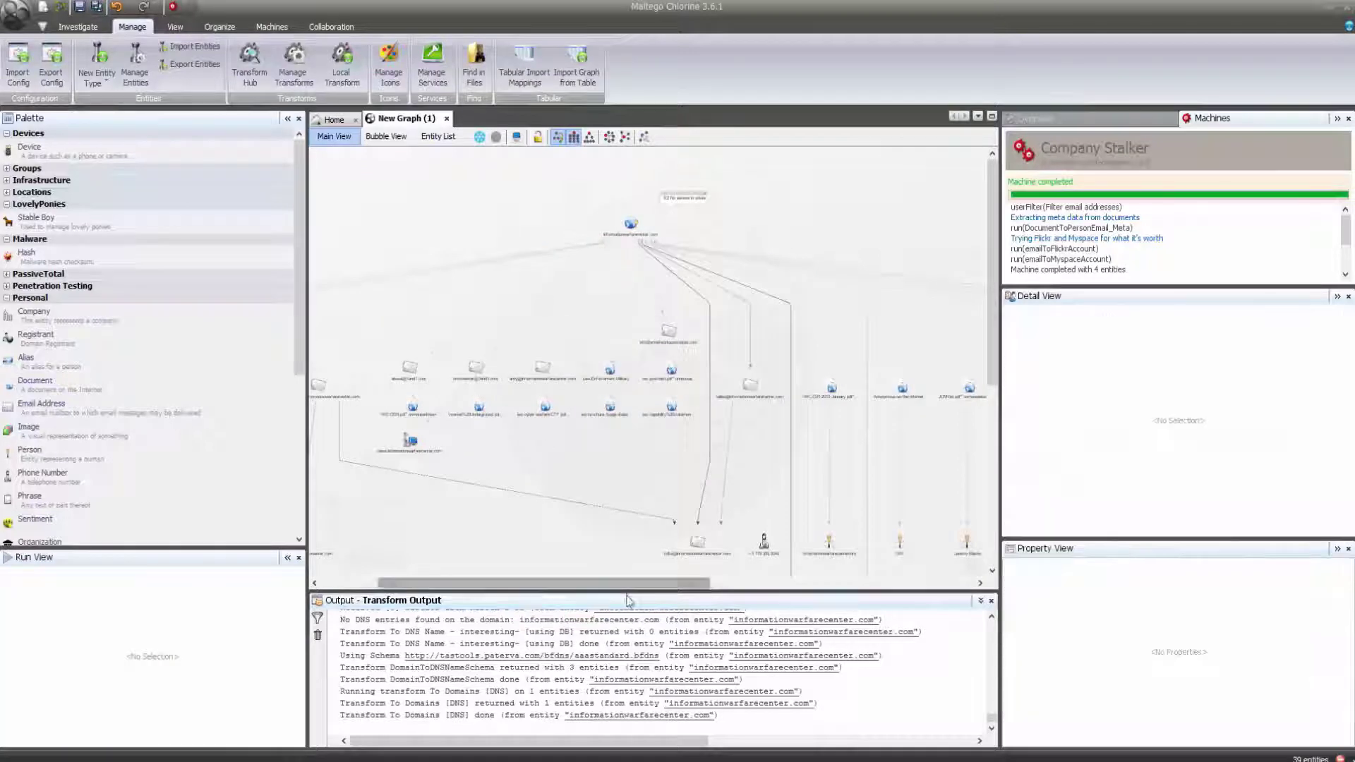
{"action": "left_click_drag", "start_coordinate": [630, 590], "coordinate": [749, 596]}
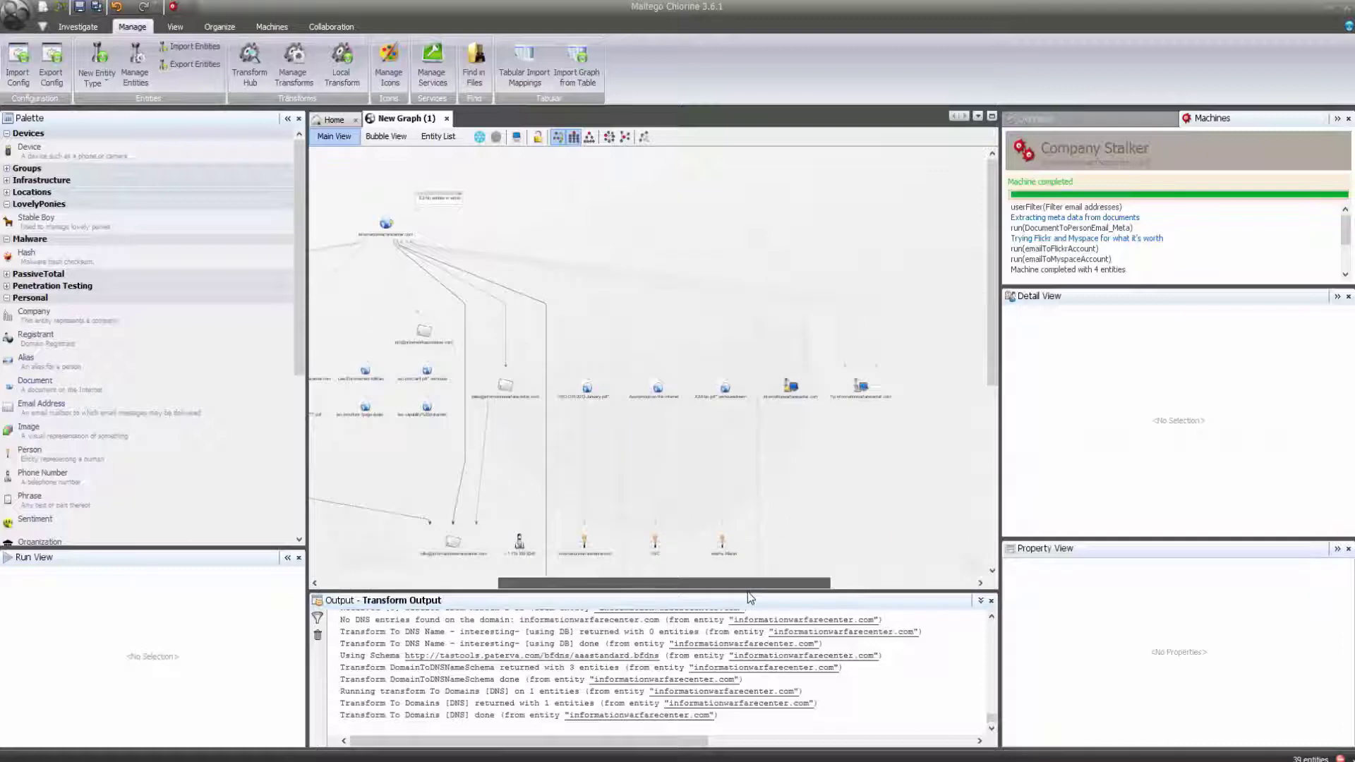
{"action": "left_click", "coordinate": [793, 392]}
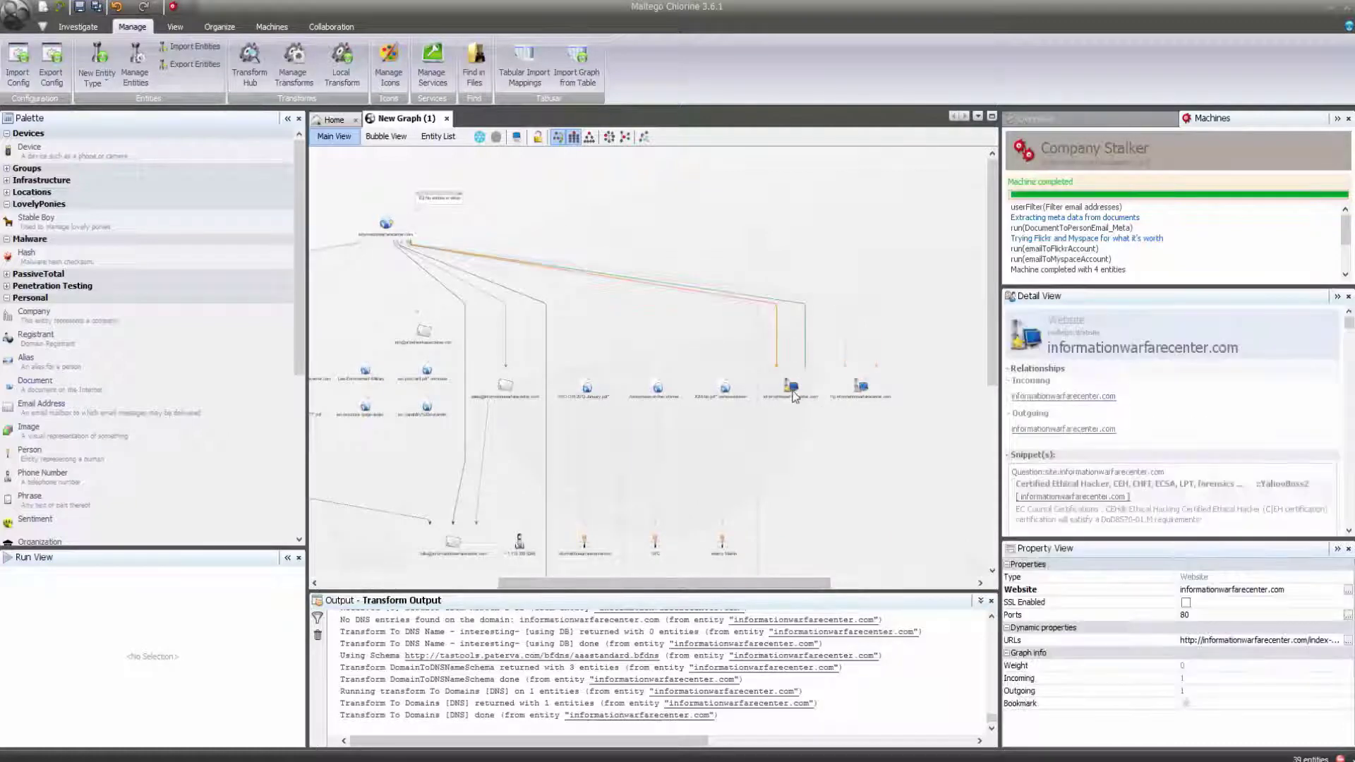
{"action": "right_click", "coordinate": [795, 396]}
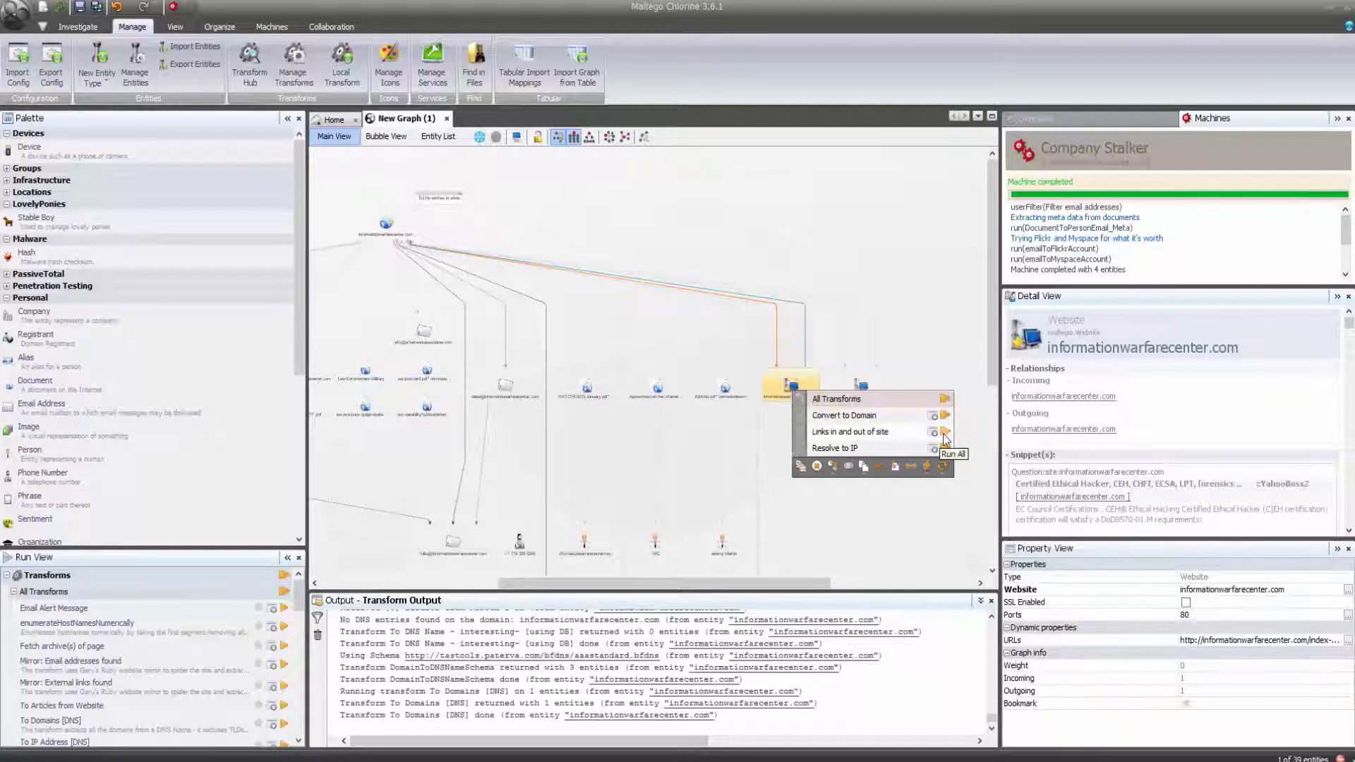
{"action": "left_click", "coordinate": [944, 433]}
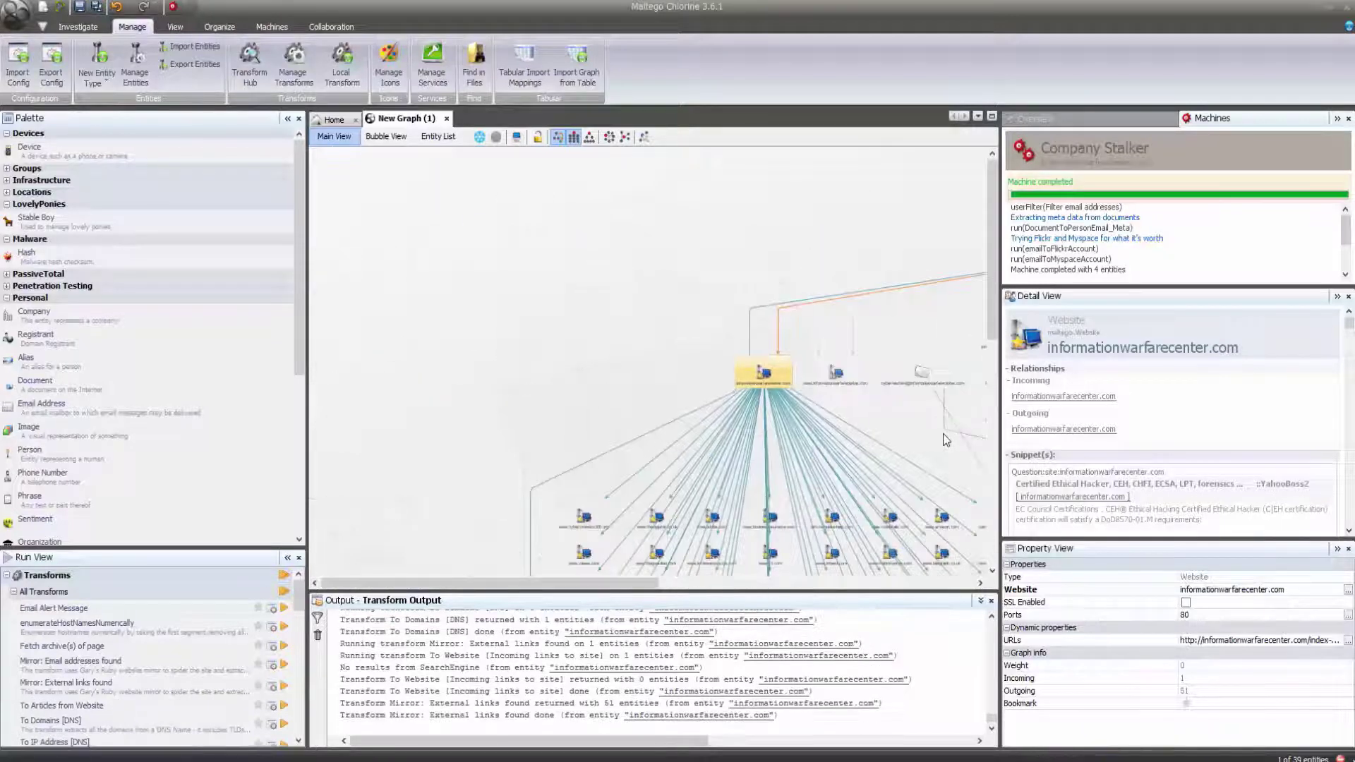
{"action": "scroll", "coordinate": [946, 439], "scroll_direction": "up", "scroll_amount": 3}
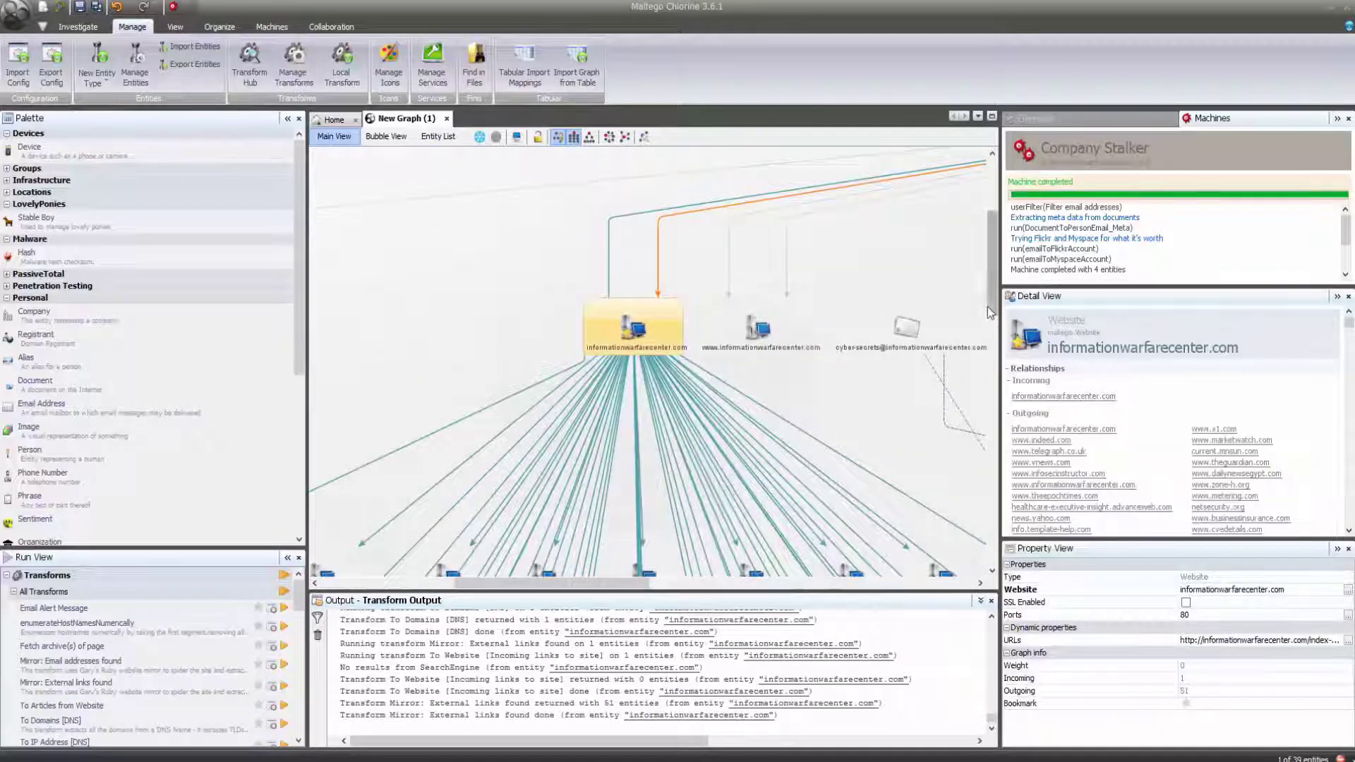
{"action": "left_click_drag", "start_coordinate": [991, 313], "coordinate": [996, 404]}
{"action": "left_click", "coordinate": [450, 512]}
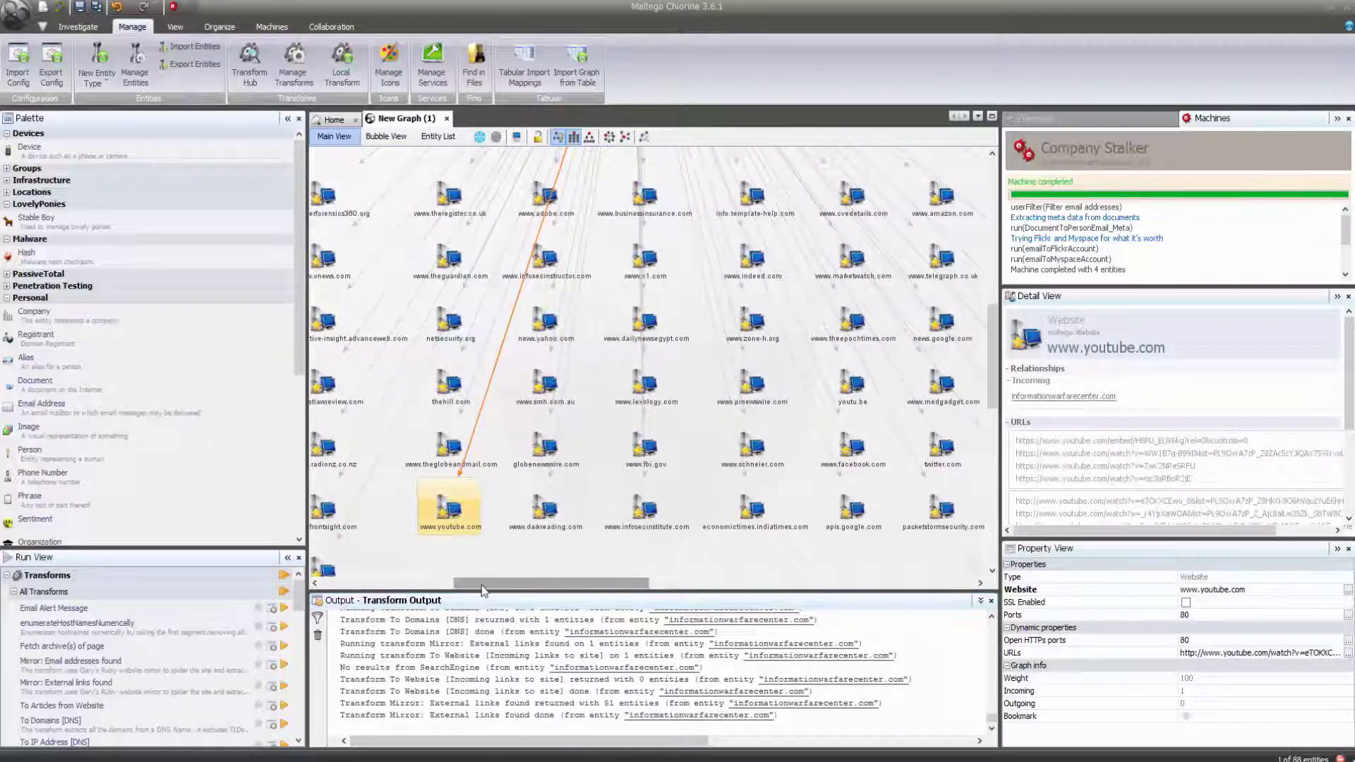
Delete seven outside website entities, then a second block of linked sites.
{"action": "left_click_drag", "start_coordinate": [482, 586], "coordinate": [451, 586]}
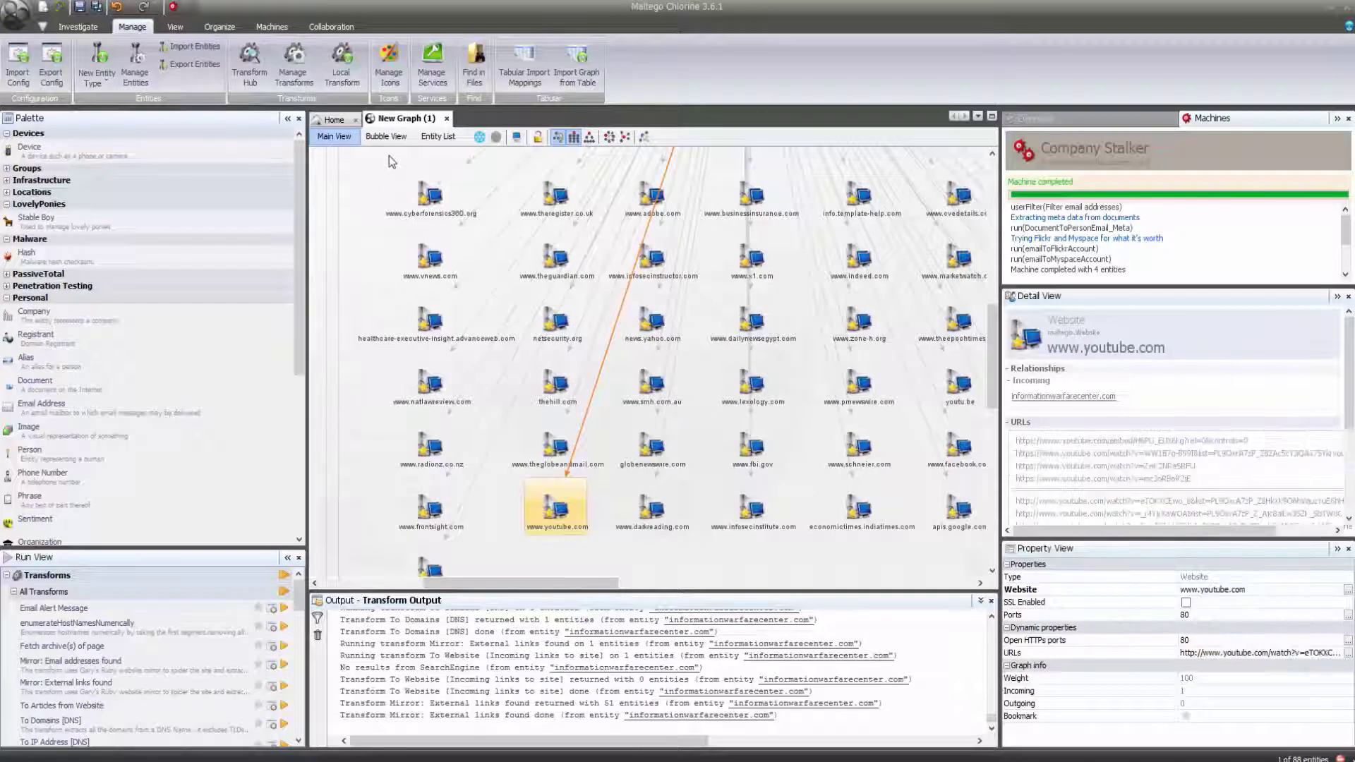
{"action": "left_click_drag", "start_coordinate": [388, 156], "coordinate": [471, 605]}
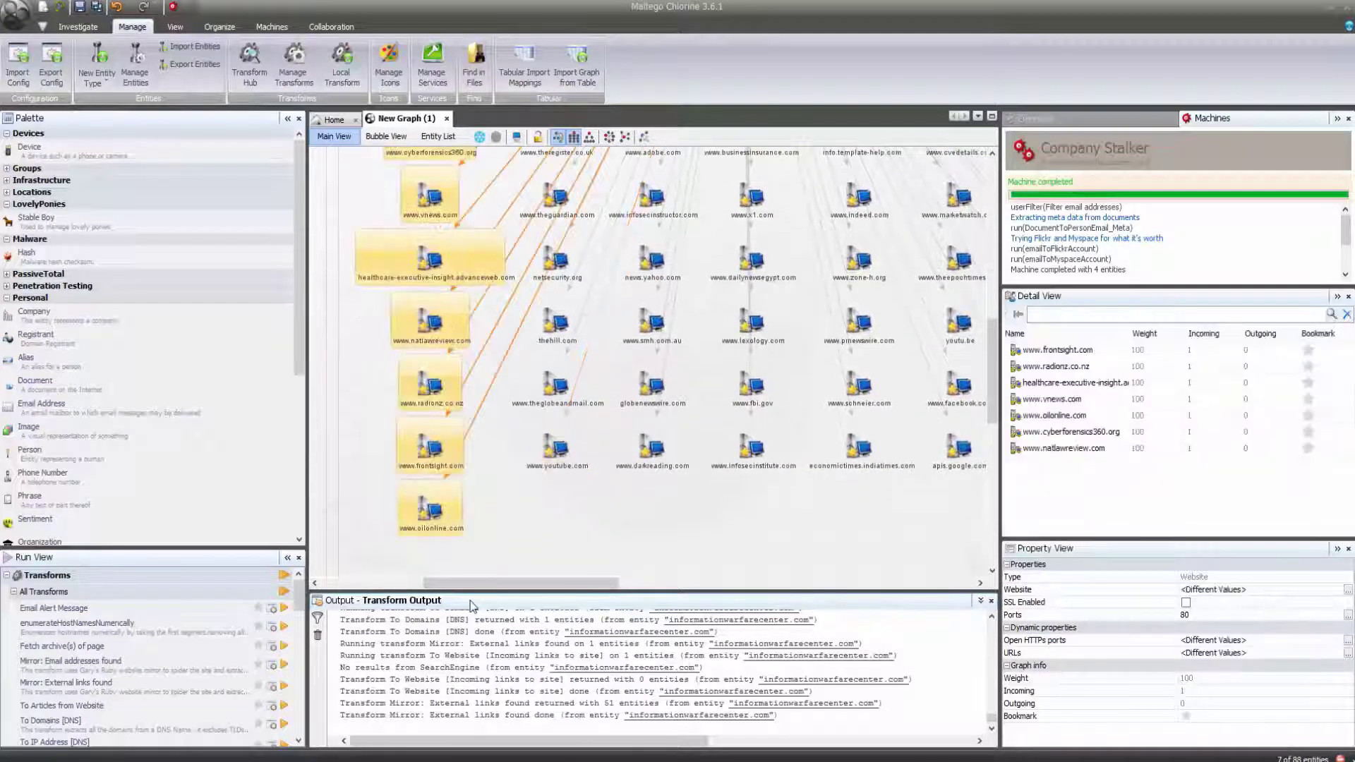
{"action": "key", "text": "Delete"}
{"action": "key", "text": "Return"}
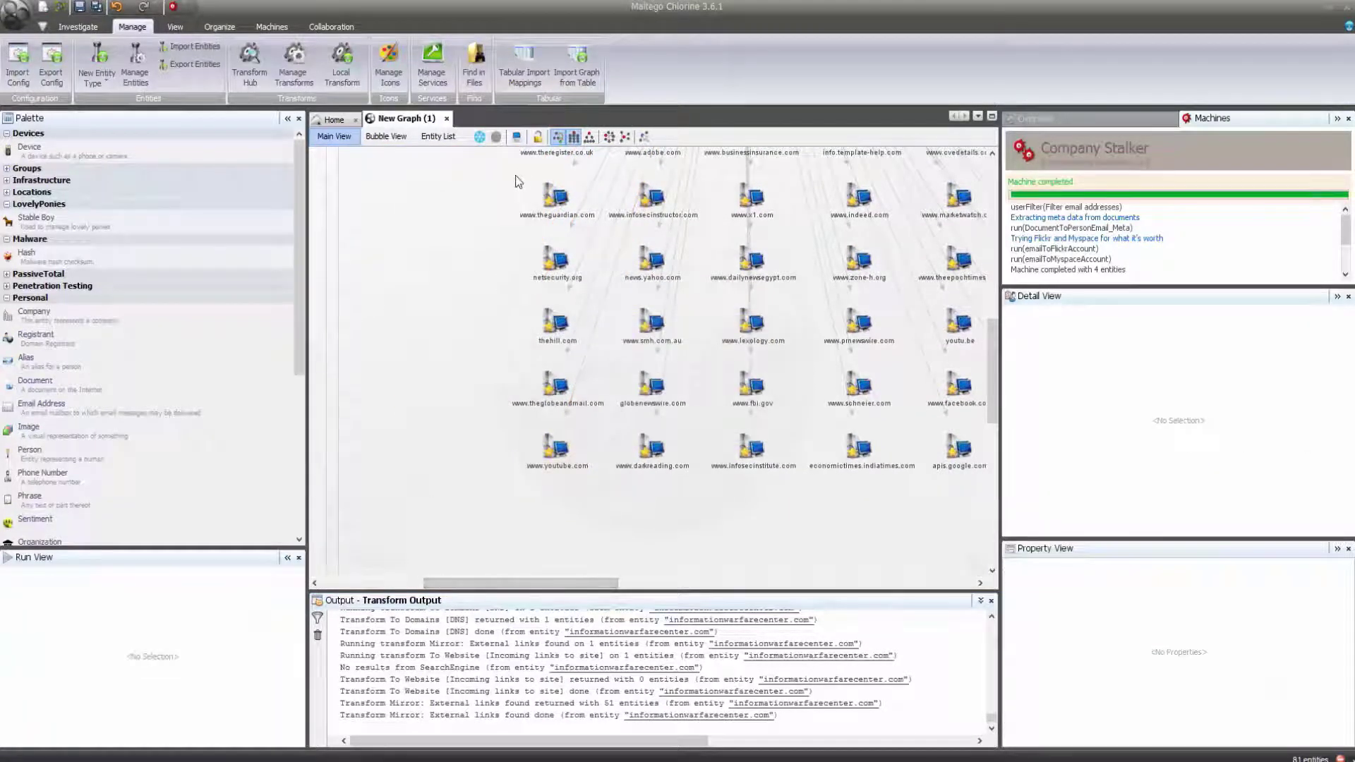
{"action": "left_click_drag", "start_coordinate": [515, 175], "coordinate": [896, 421]}
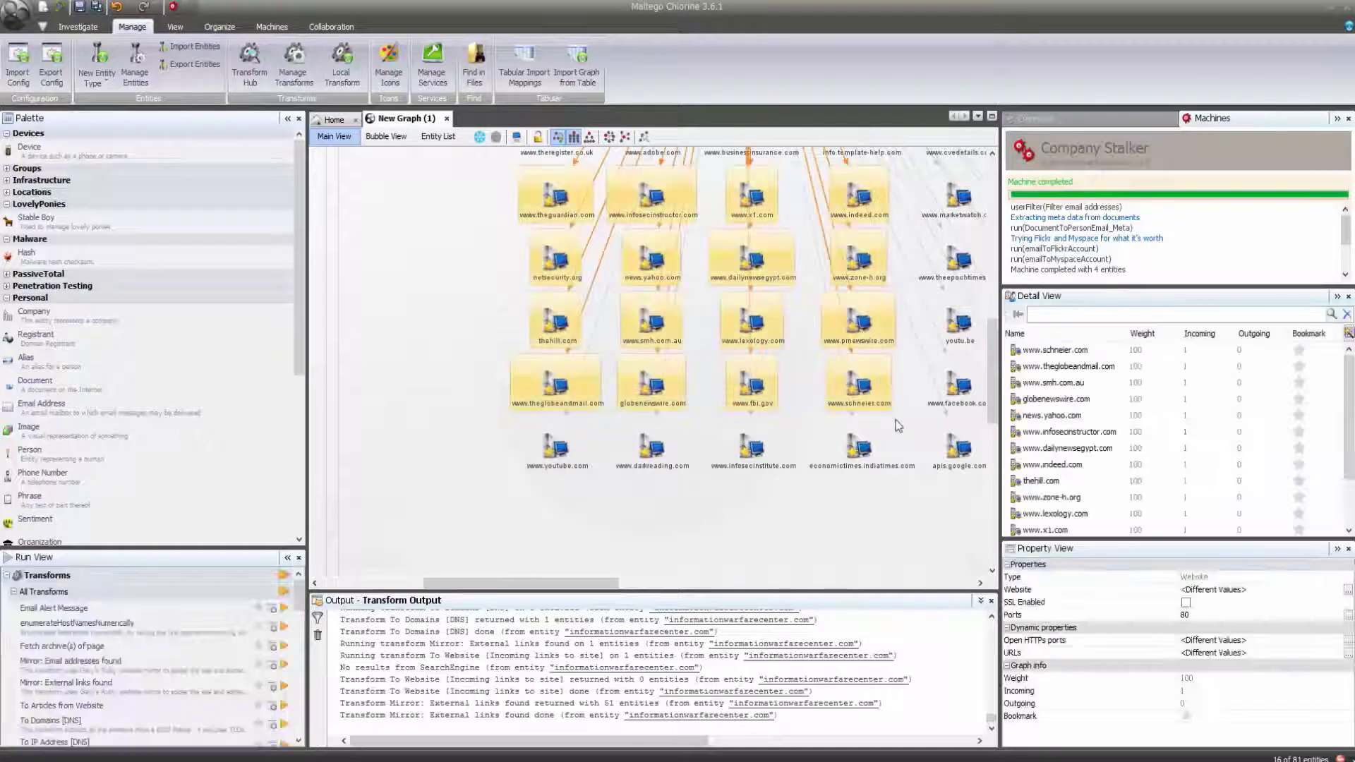
{"action": "key", "text": "Delete"}
{"action": "key", "text": "Return"}
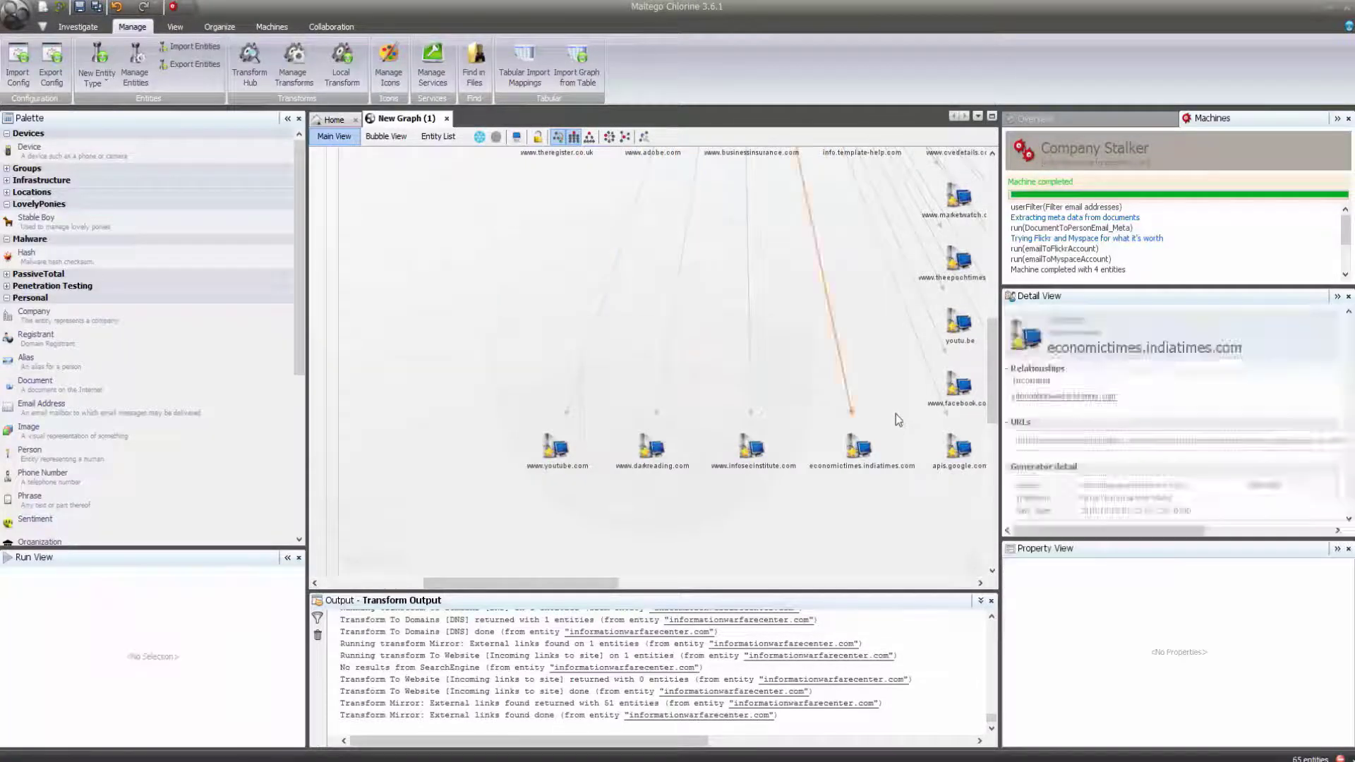
{"action": "left_click_drag", "start_coordinate": [617, 352], "coordinate": [991, 511]}
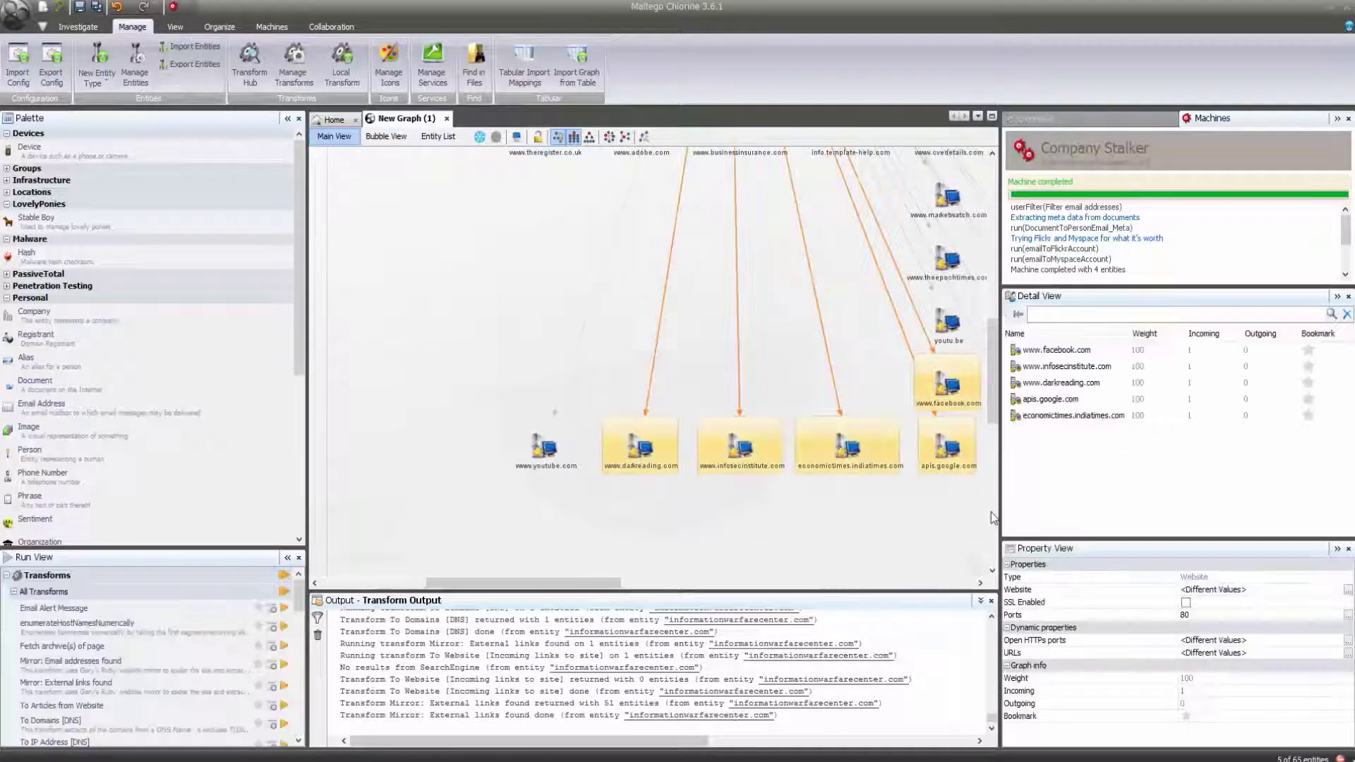
{"action": "key", "text": "Delete"}
{"action": "key", "text": "Return"}
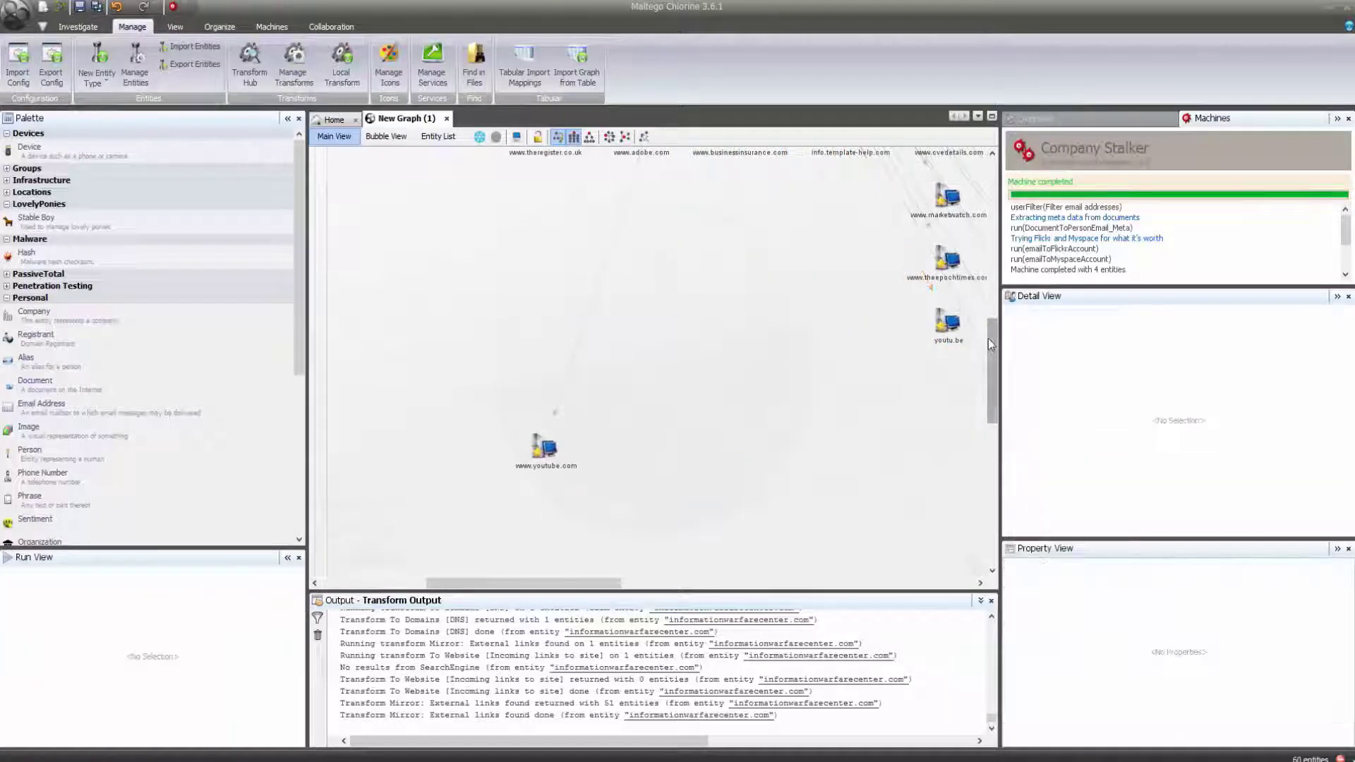
{"action": "left_click_drag", "start_coordinate": [988, 343], "coordinate": [988, 315]}
{"action": "mouse_move", "coordinate": [504, 216]}
{"action": "left_mouse_down"}
{"action": "mouse_move", "coordinate": [892, 430]}
{"action": "mouse_move", "coordinate": [974, 496]}
{"action": "left_mouse_up"}
{"action": "key", "text": "Delete"}
{"action": "key", "text": "Return"}
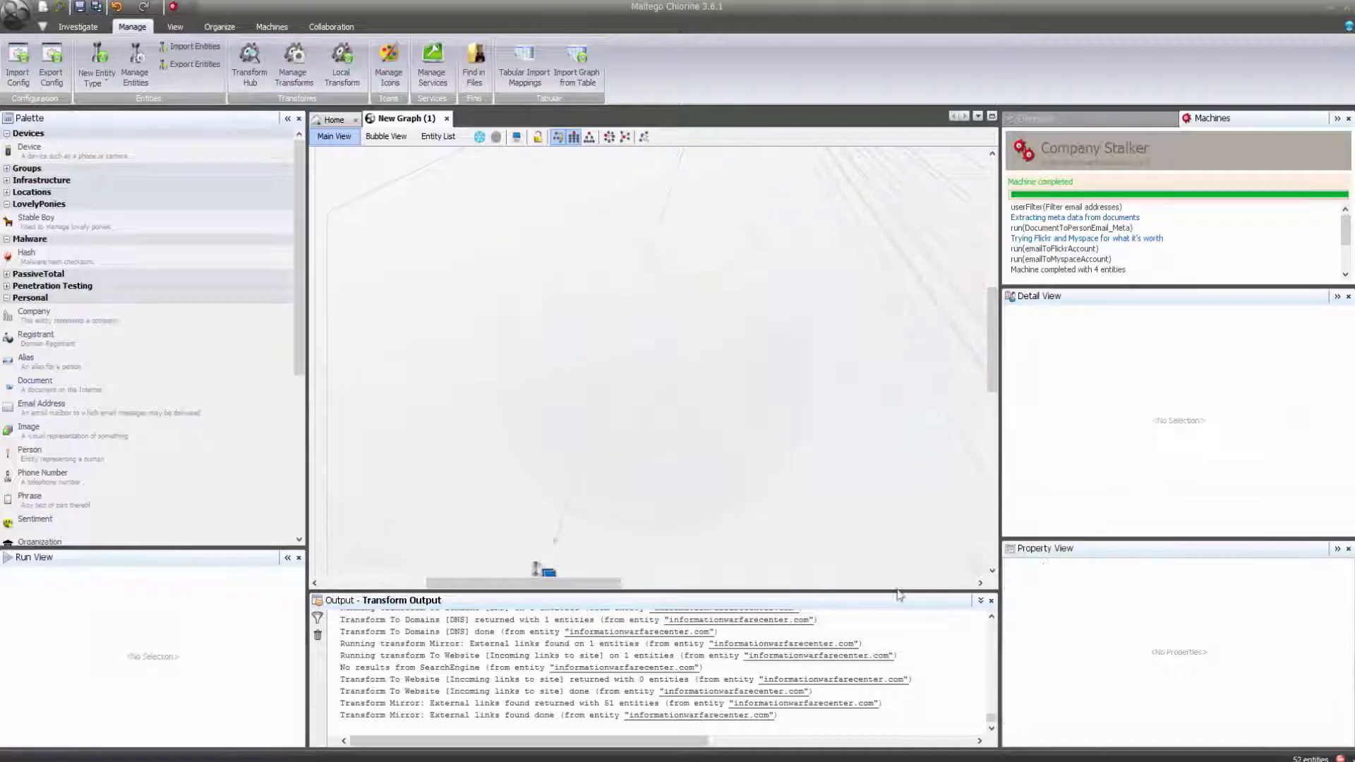
{"action": "left_click", "coordinate": [544, 569]}
{"action": "left_click_drag", "start_coordinate": [991, 385], "coordinate": [991, 438]}
Re-lay the pruned 52-entity graph as a hierarchical tree with entity icons.
{"action": "right_click", "coordinate": [559, 367]}
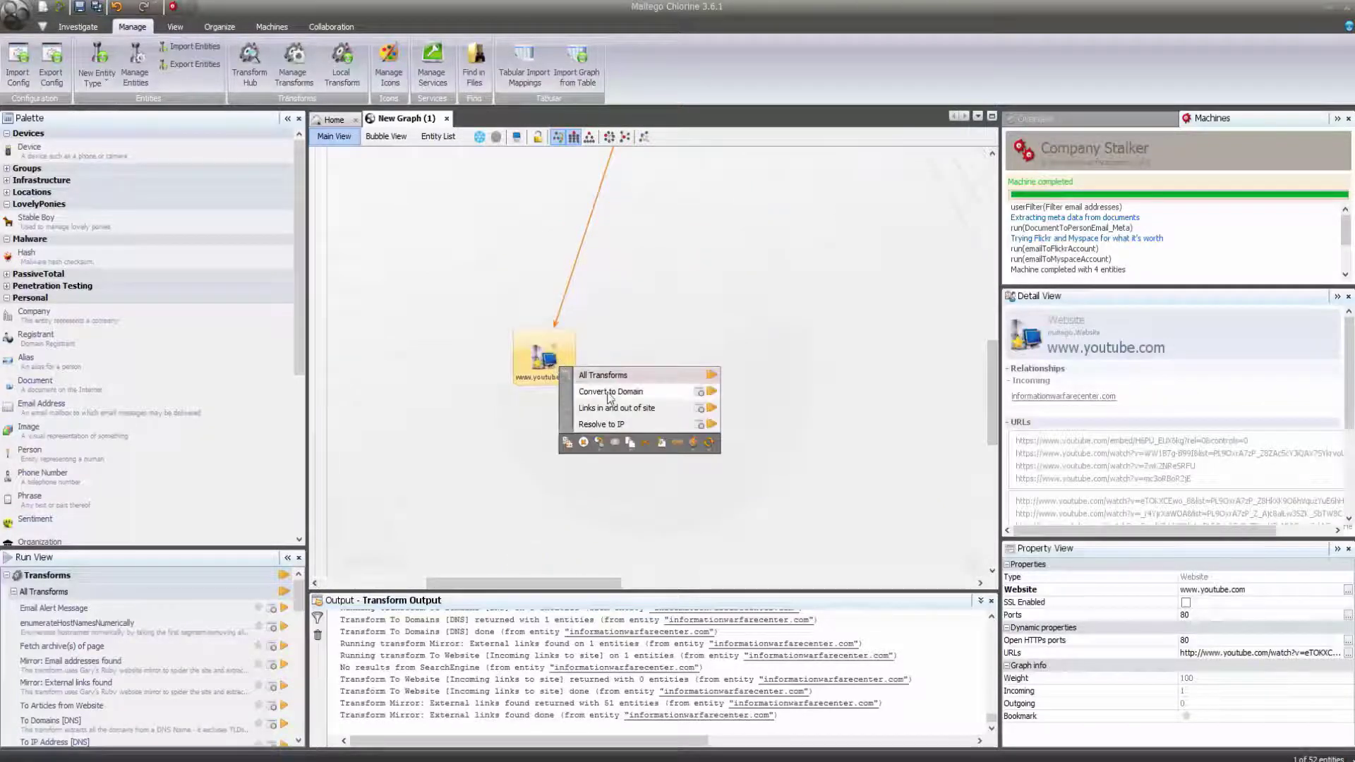
{"action": "left_click", "coordinate": [659, 267]}
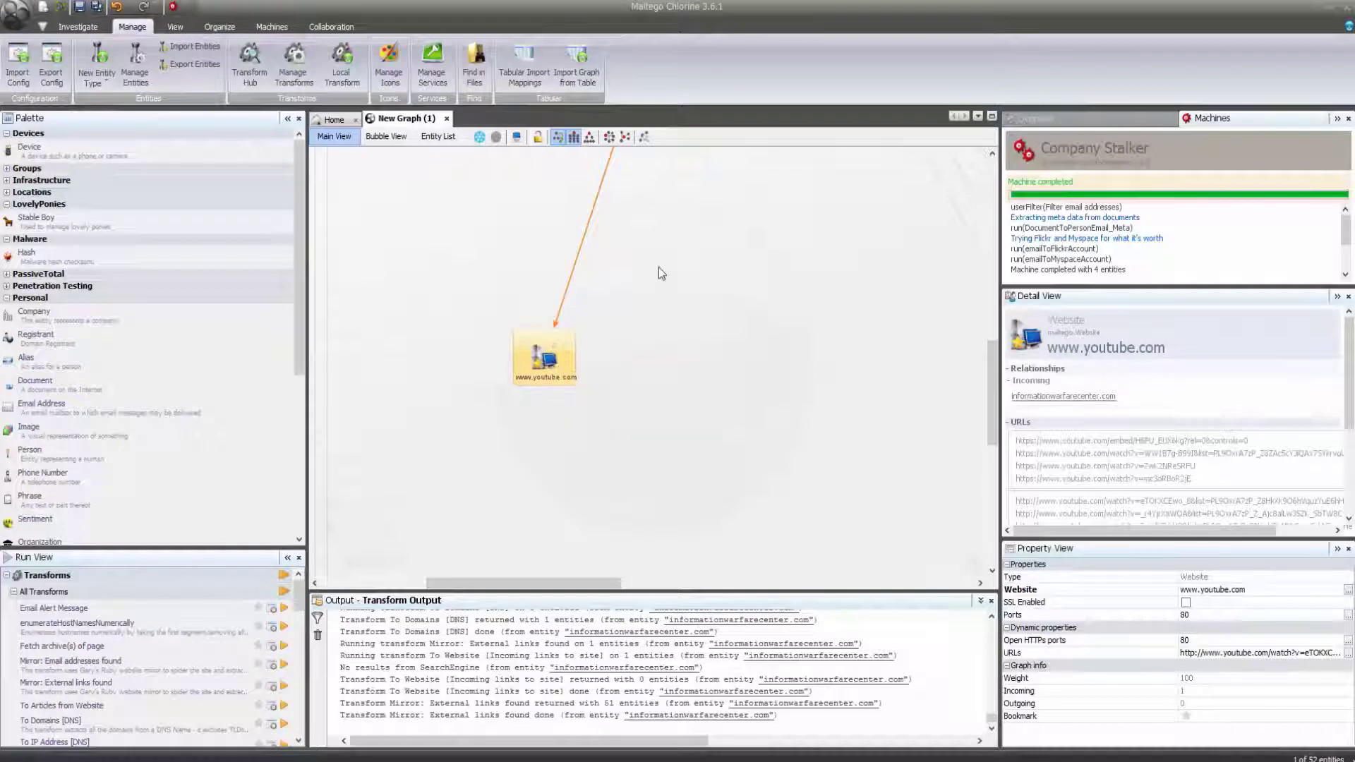
{"action": "left_click", "coordinate": [588, 136]}
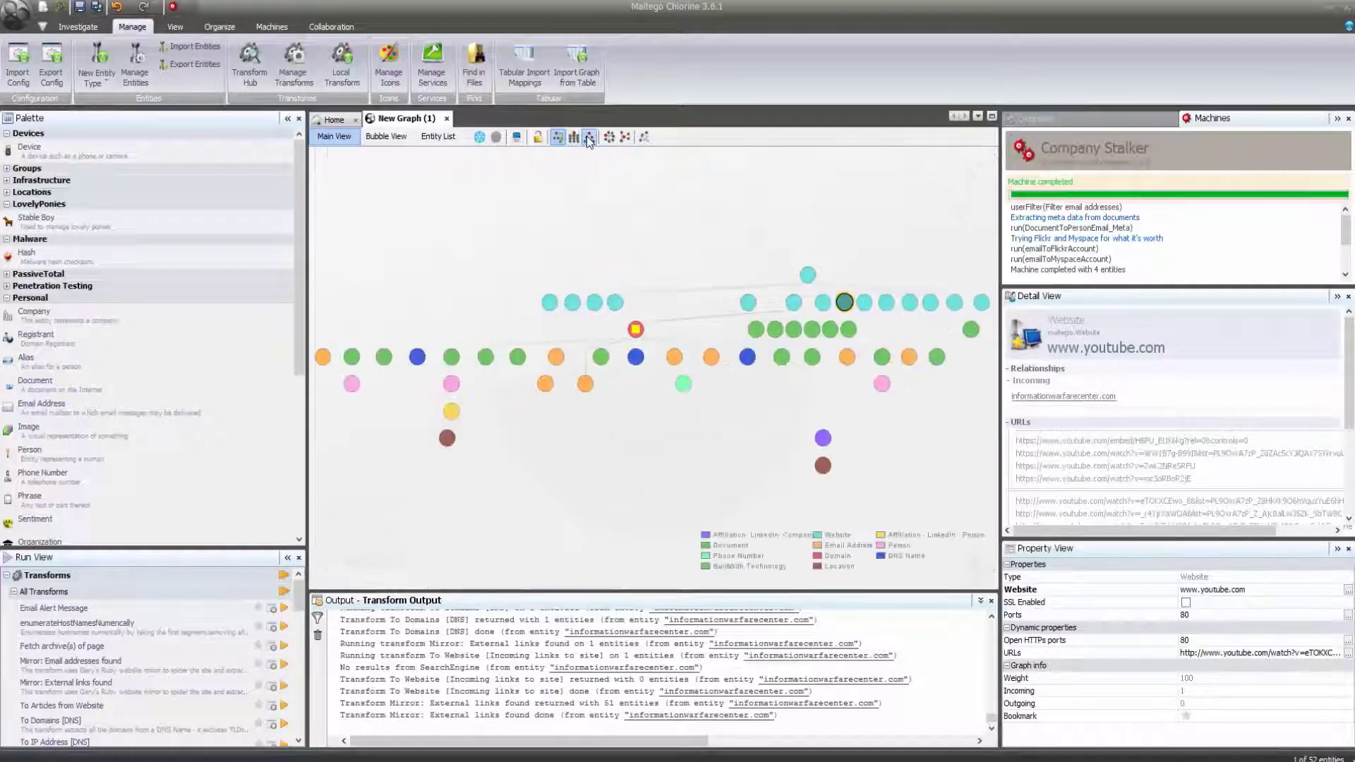
{"action": "left_click", "coordinate": [579, 138]}
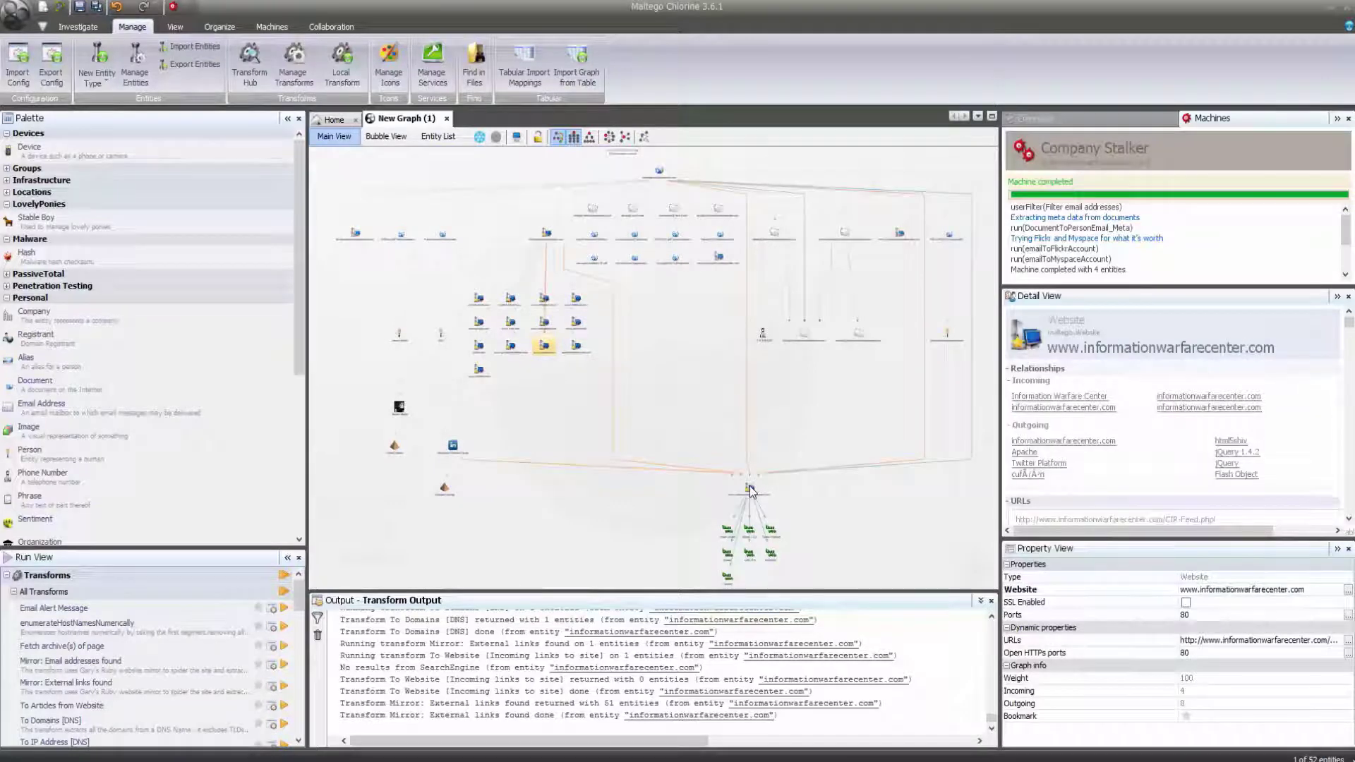
{"action": "key", "text": "Left"}
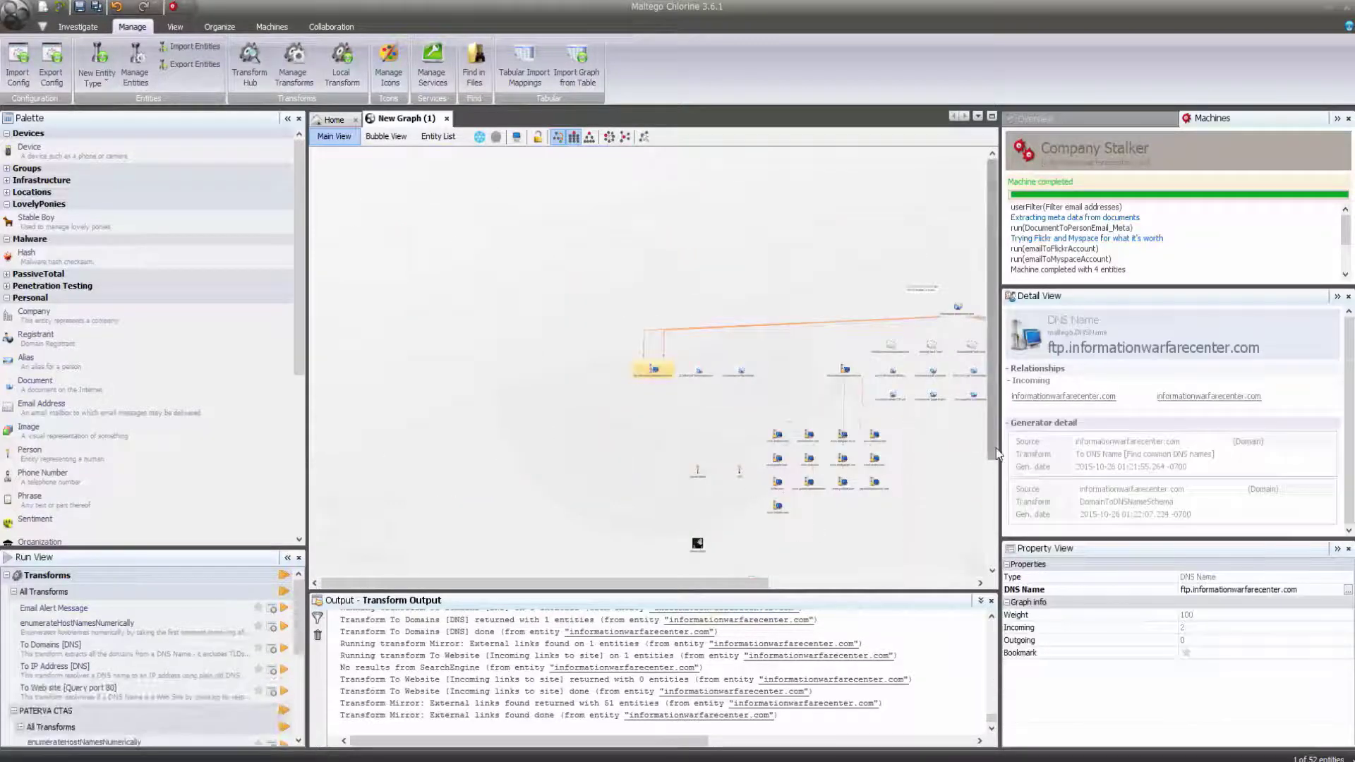
{"action": "left_click_drag", "start_coordinate": [998, 501], "coordinate": [997, 568]}
{"action": "left_click_drag", "start_coordinate": [748, 577], "coordinate": [948, 633]}
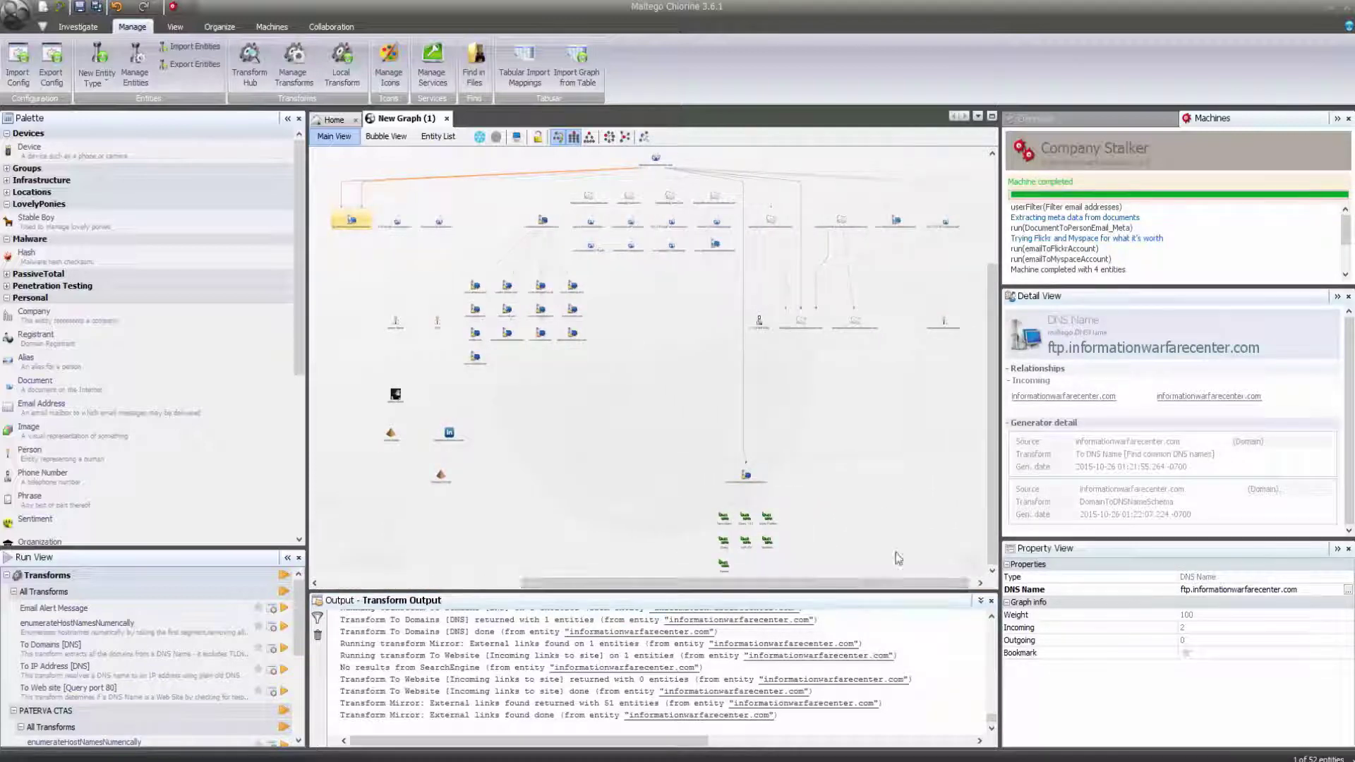
Generate a PDF report of the graph saved as IWC and open it in Acrobat.
{"action": "left_click", "coordinate": [17, 13]}
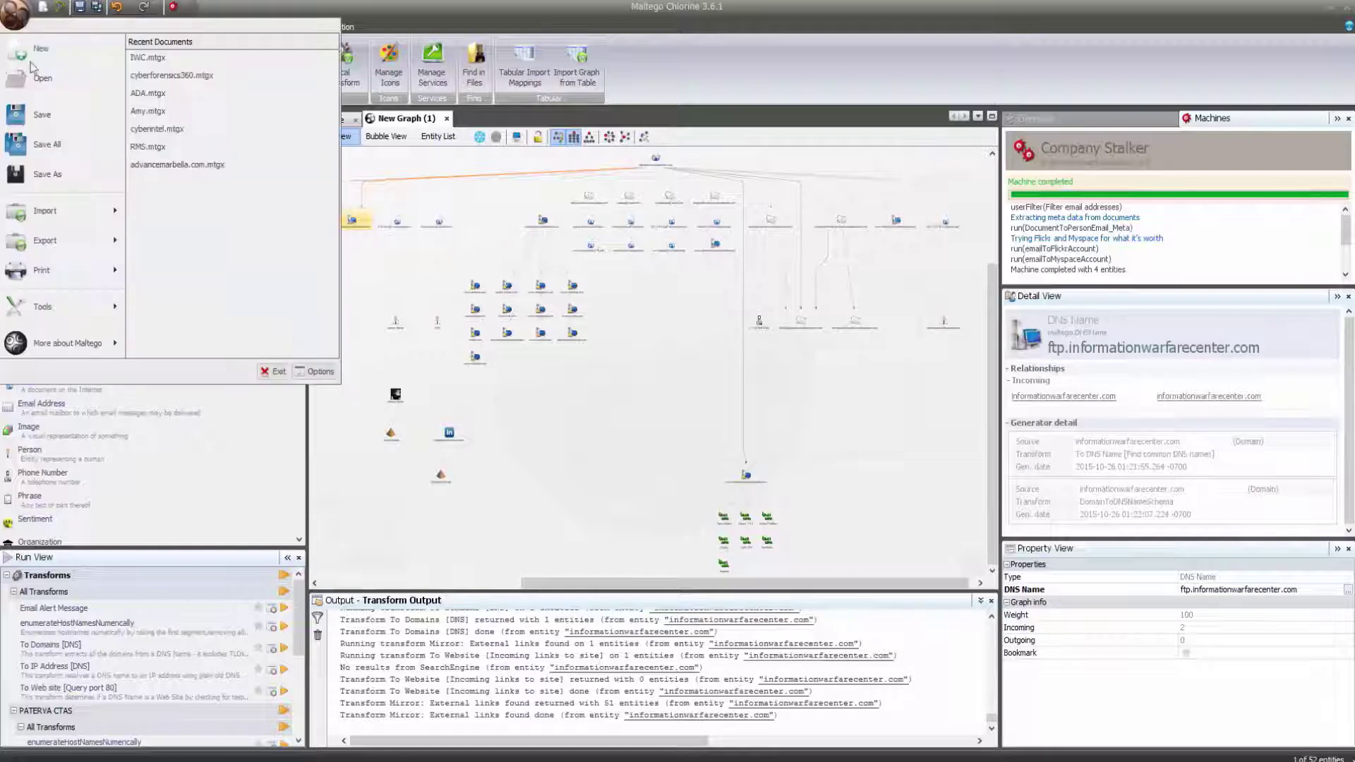
{"action": "mouse_move", "coordinate": [71, 240]}
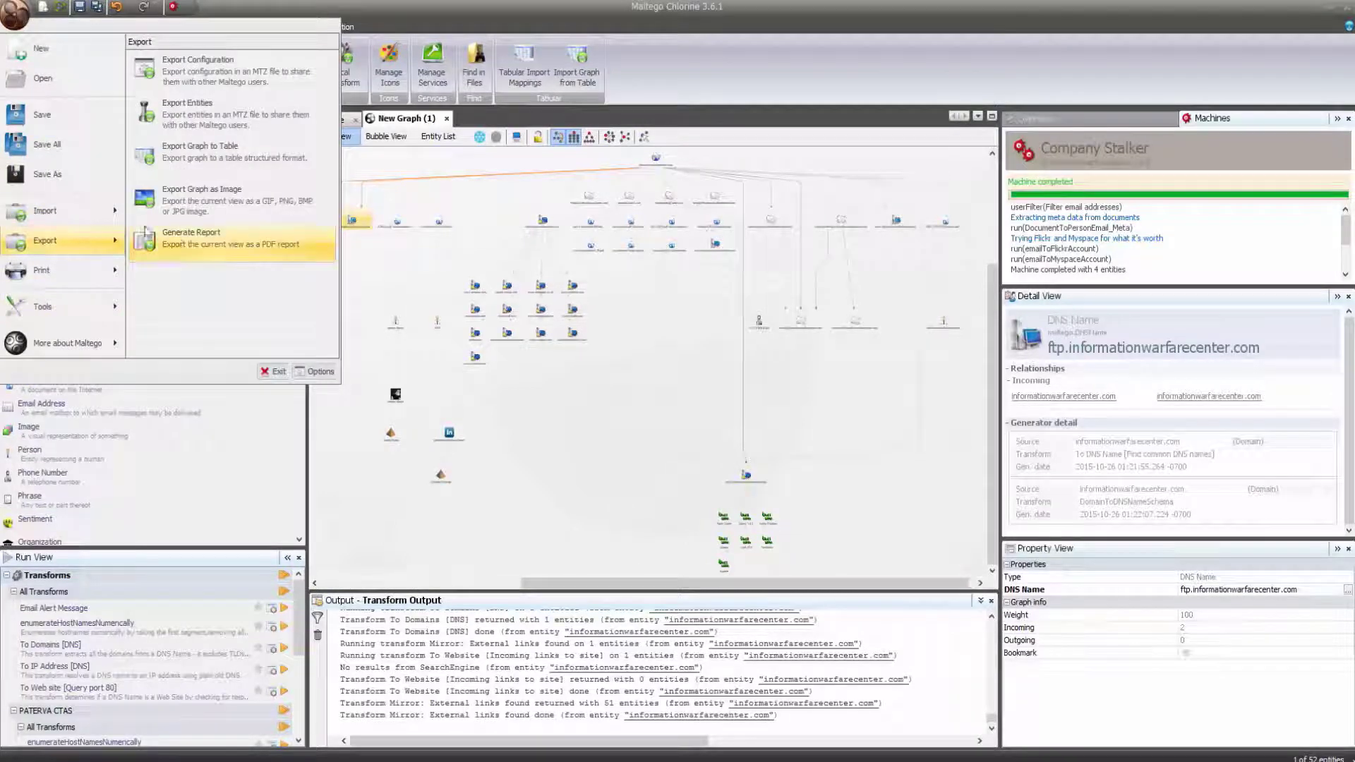
{"action": "left_click", "coordinate": [177, 240]}
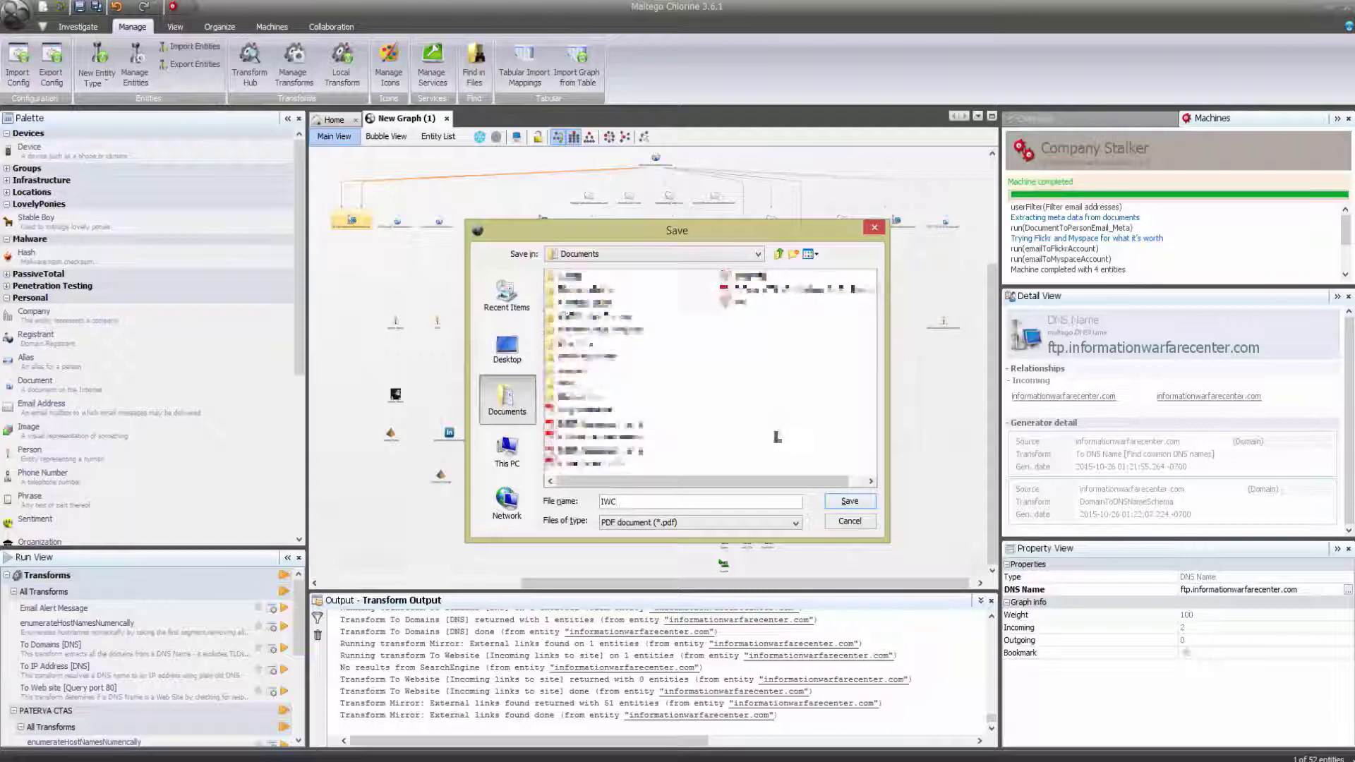
{"action": "key", "text": "Return"}
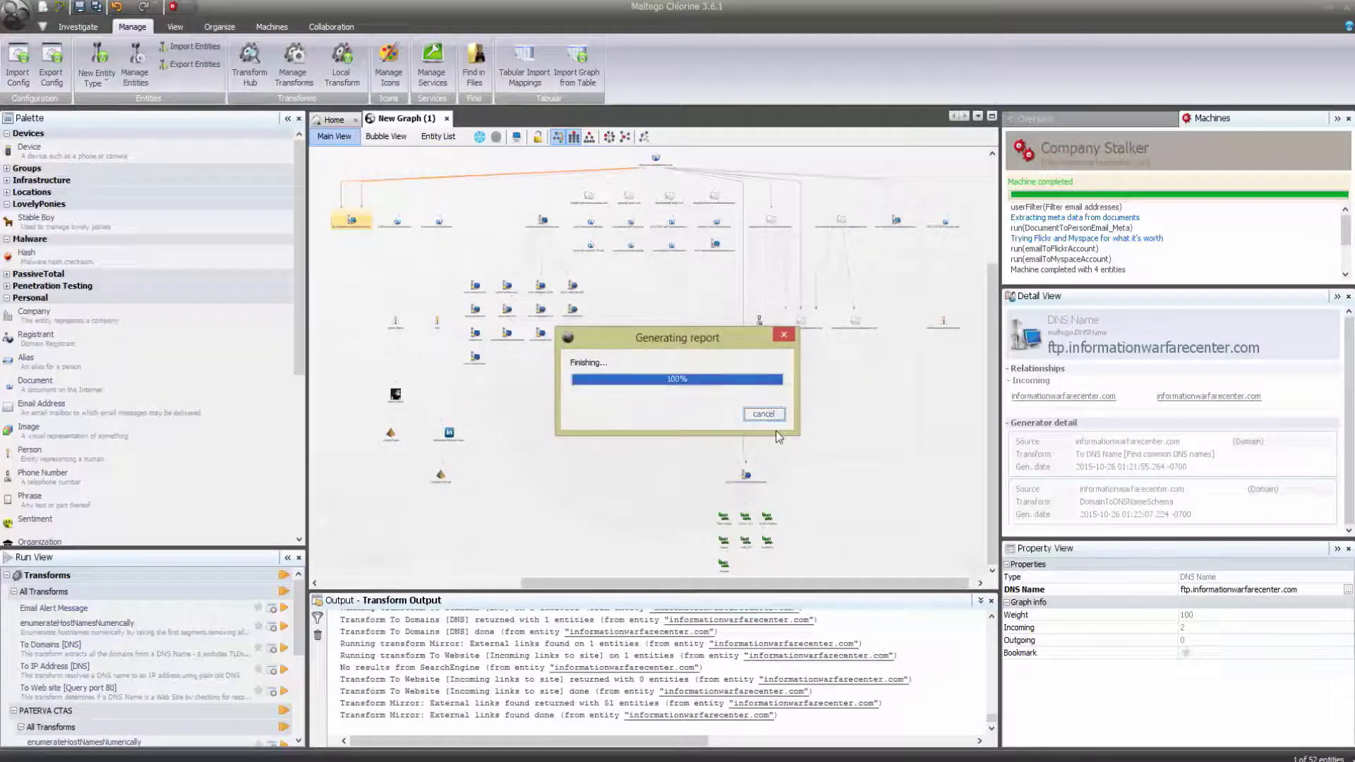
{"action": "left_click", "coordinate": [909, 459]}
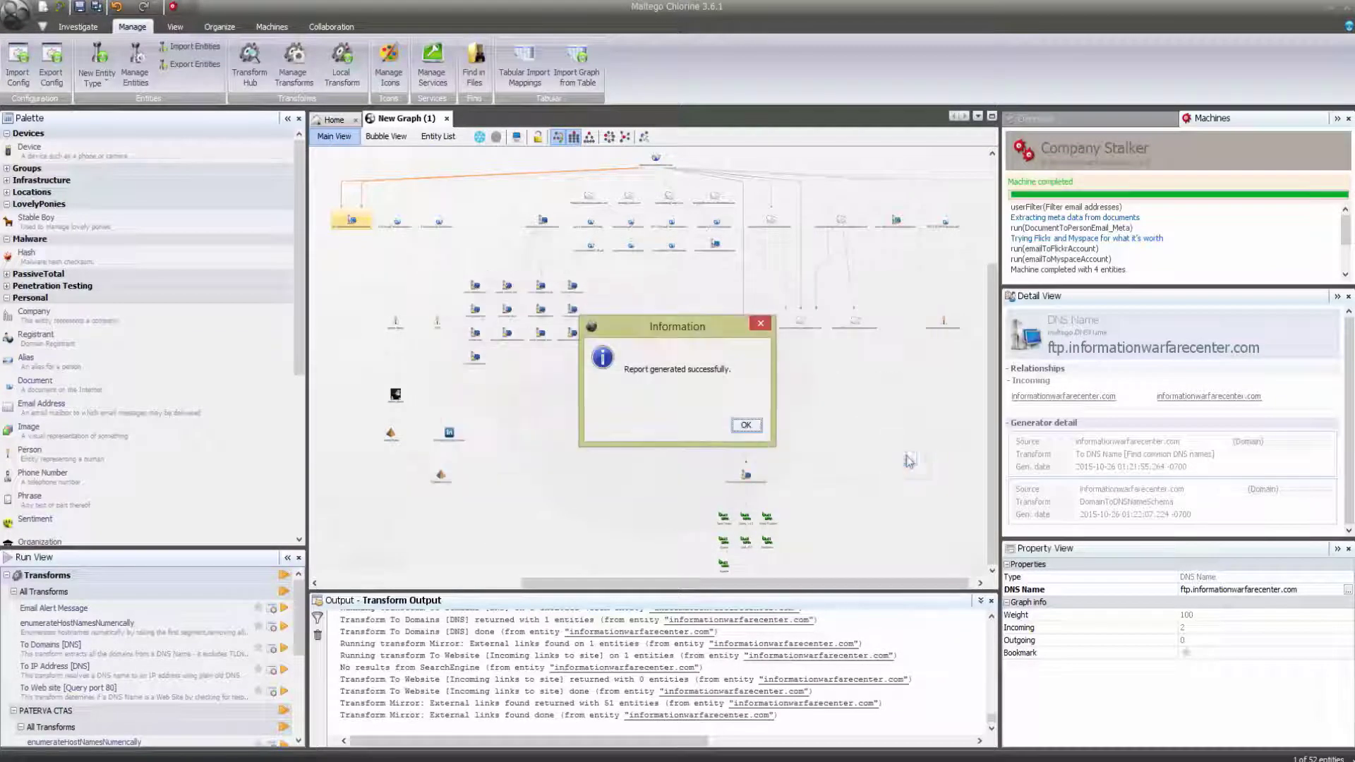
{"action": "left_click", "coordinate": [746, 426]}
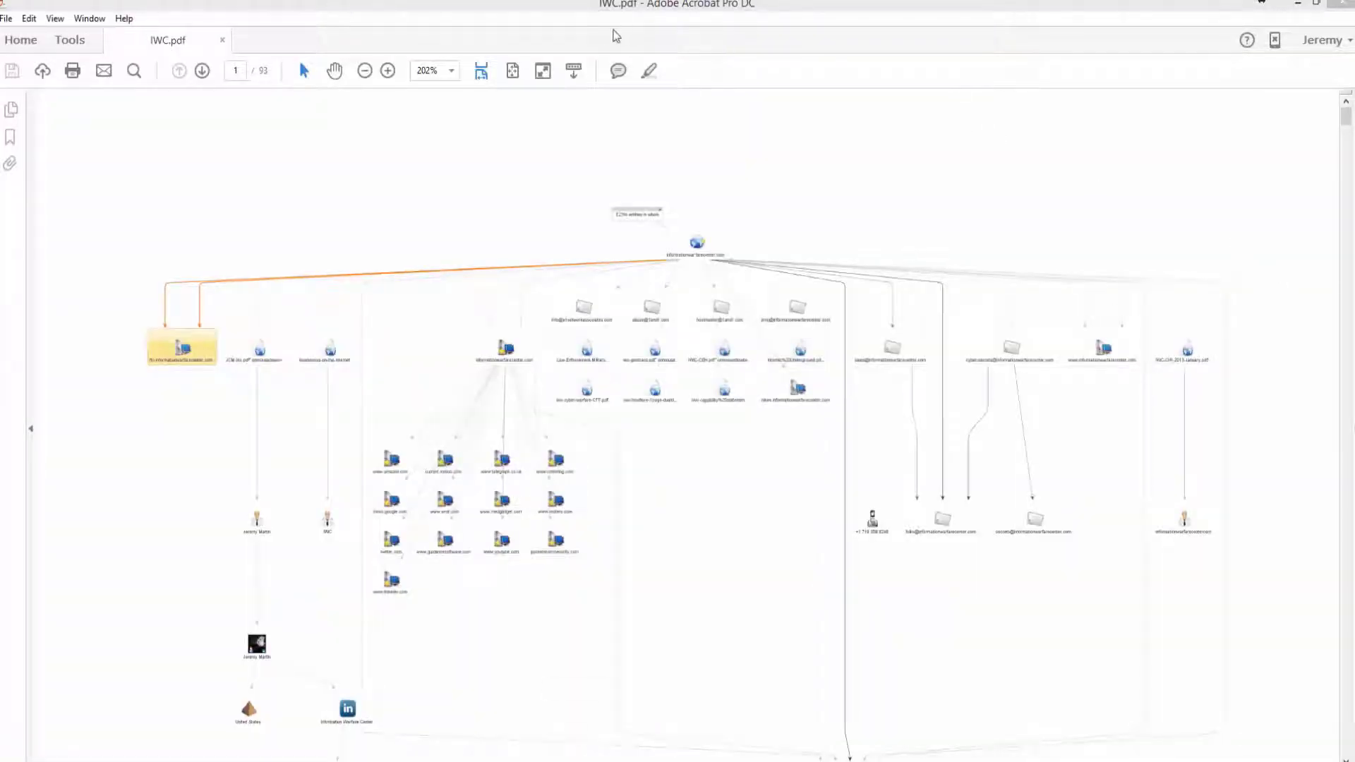
View IWC.pdf at 100% through the Ranked by Total Links and entity-type lists, then close Acrobat.
{"action": "left_click", "coordinate": [453, 71]}
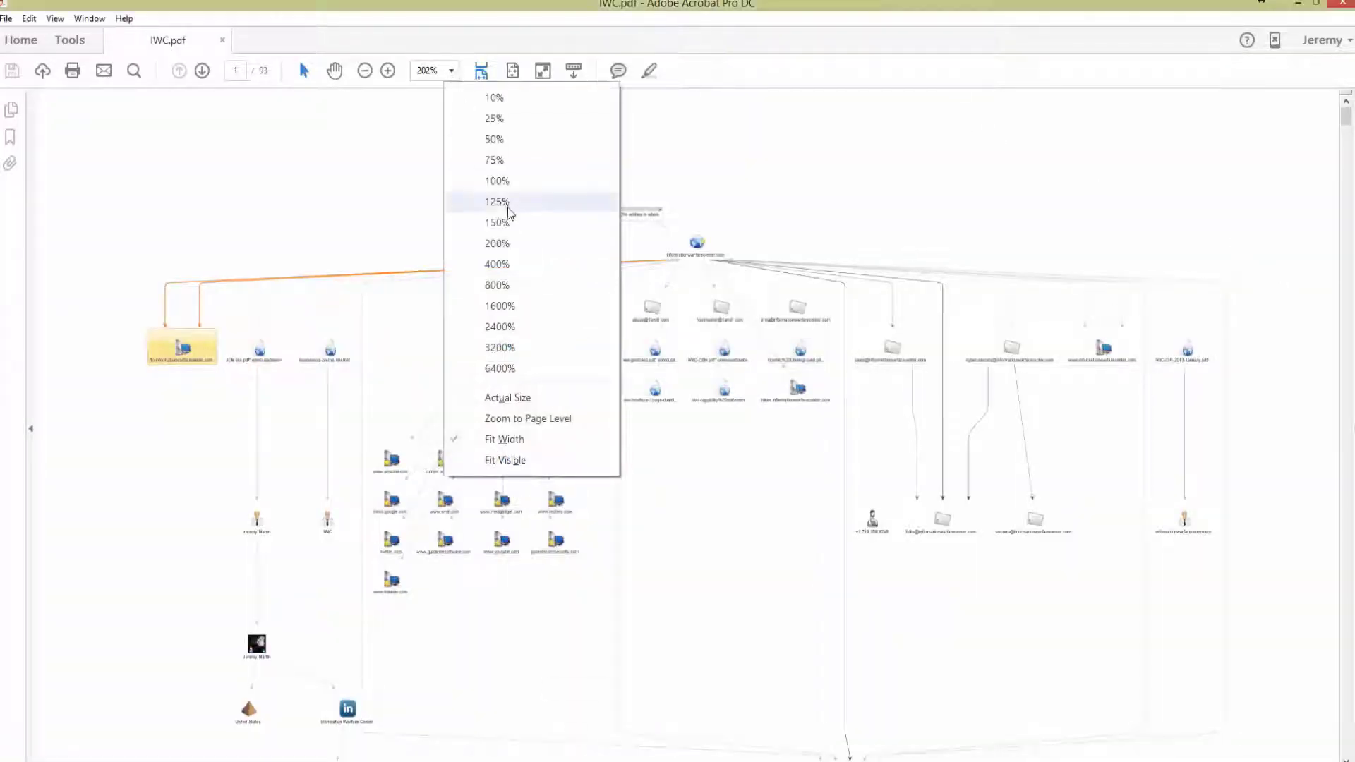
{"action": "left_click", "coordinate": [497, 182]}
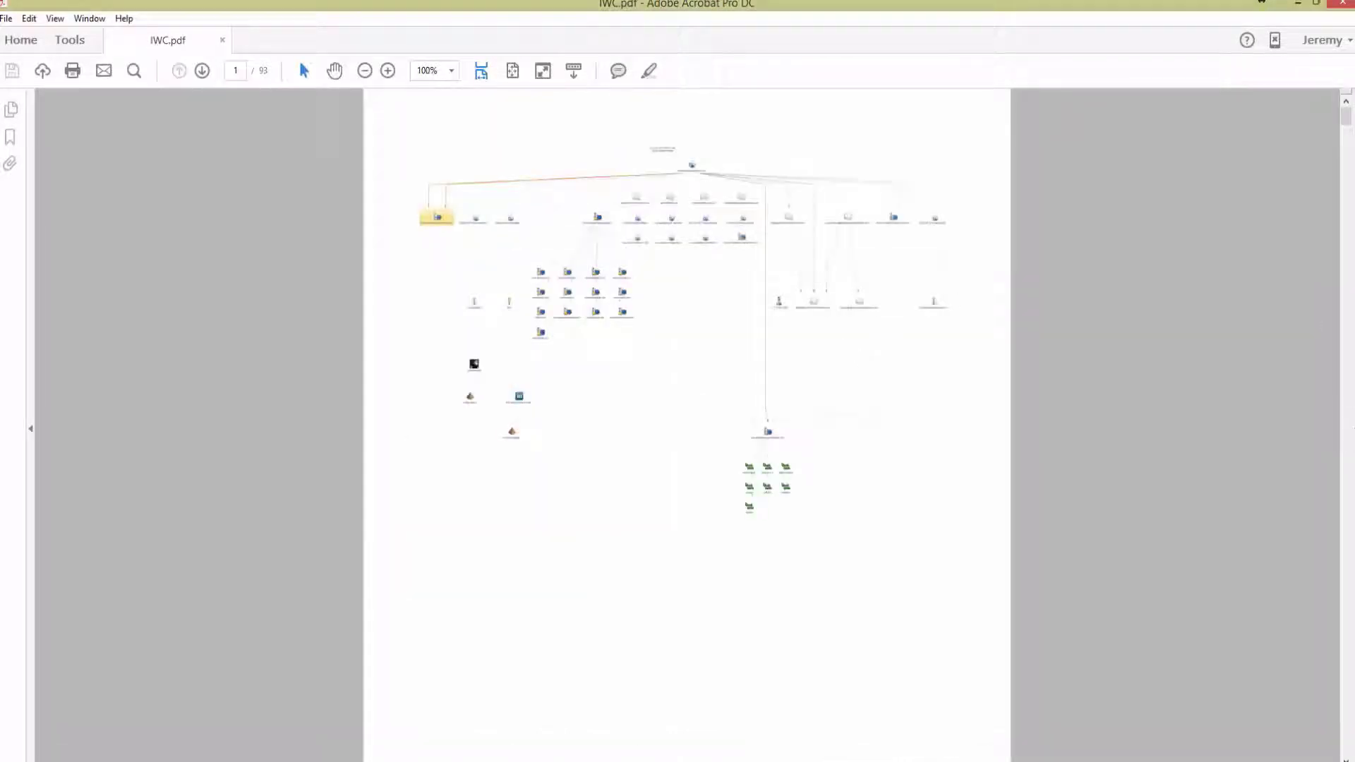
{"action": "left_click_drag", "start_coordinate": [1347, 119], "coordinate": [1347, 124]}
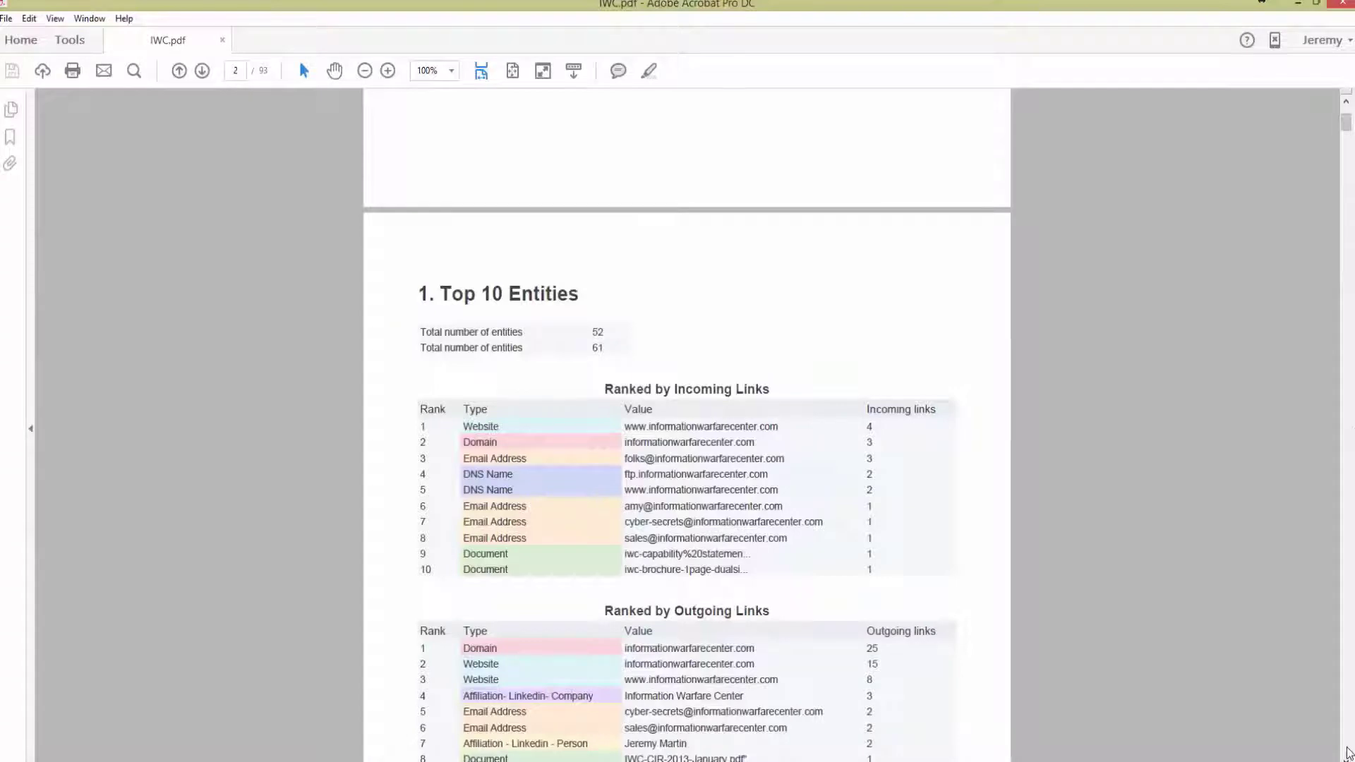
{"action": "left_click", "coordinate": [1346, 755]}
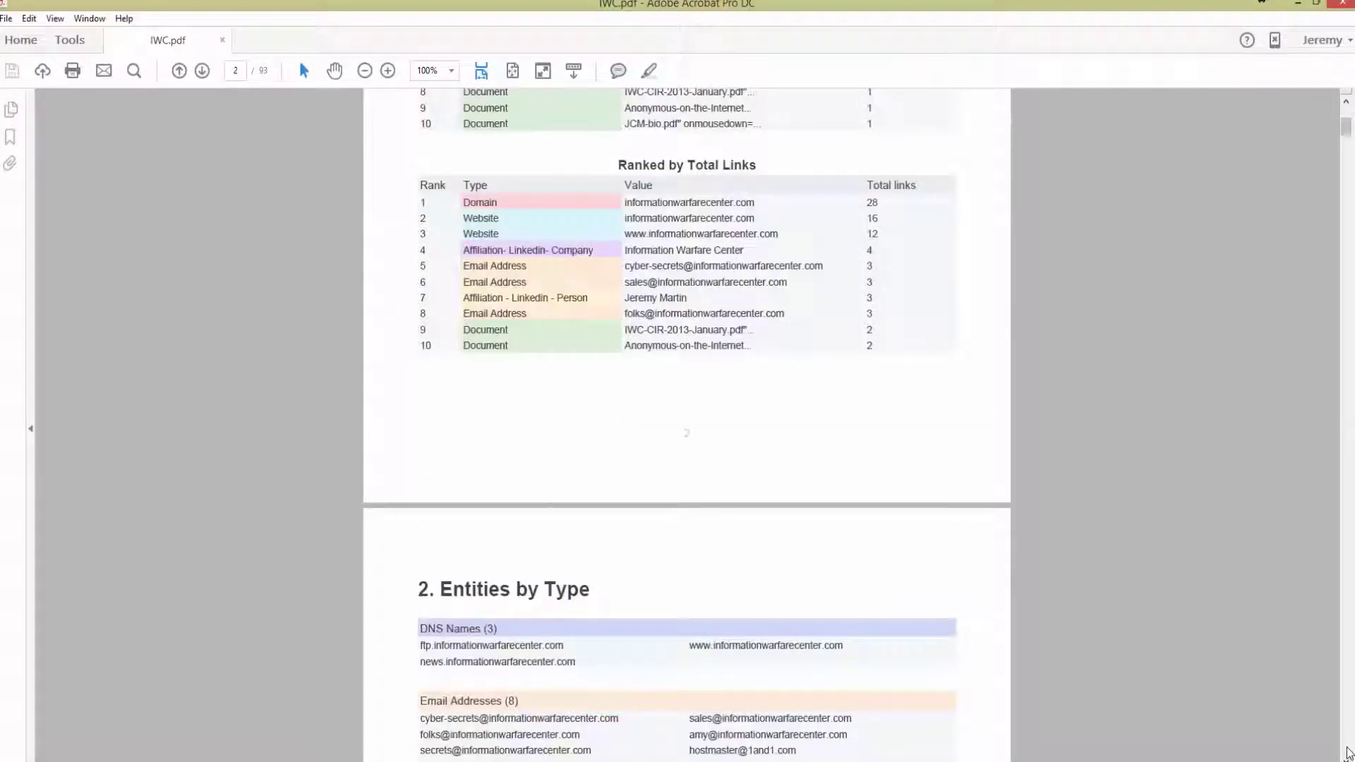
{"action": "left_click", "coordinate": [1347, 755]}
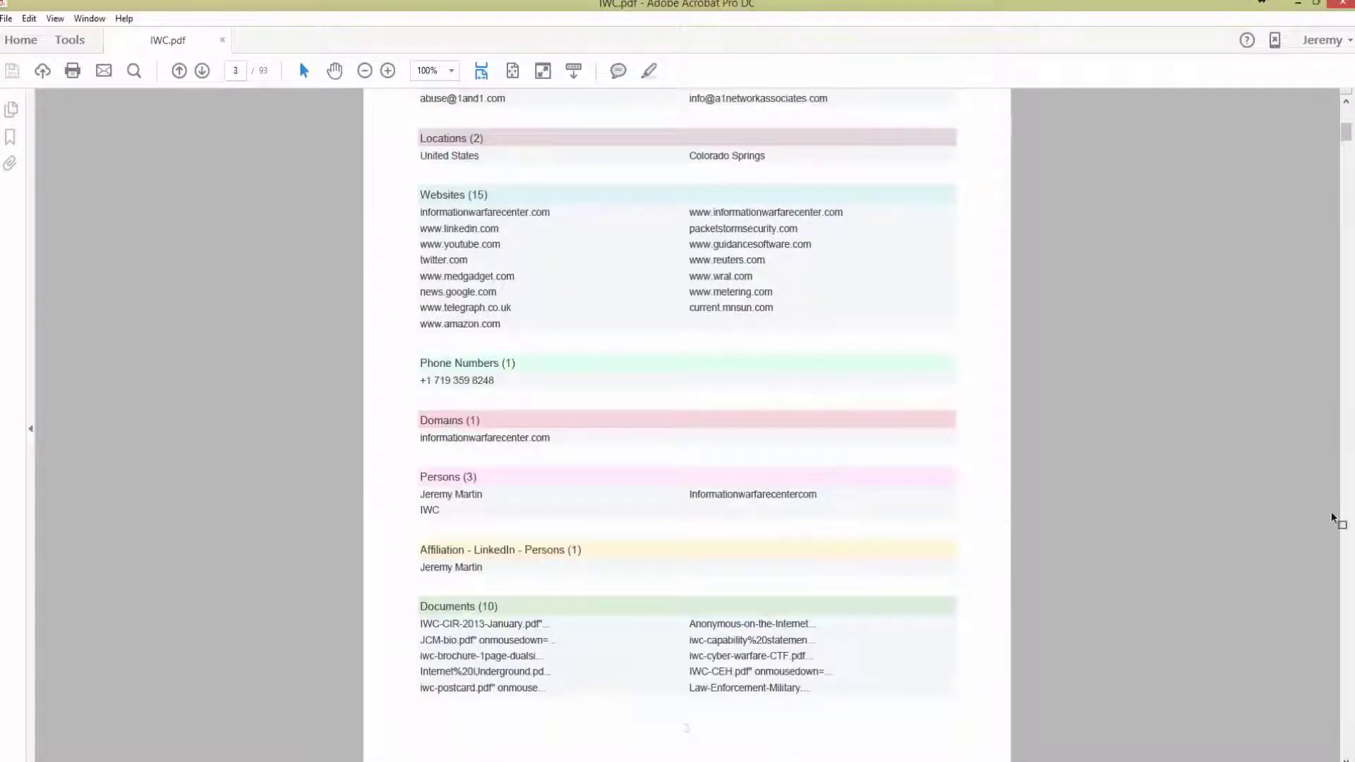
{"action": "left_click_drag", "start_coordinate": [1346, 131], "coordinate": [1352, 83]}
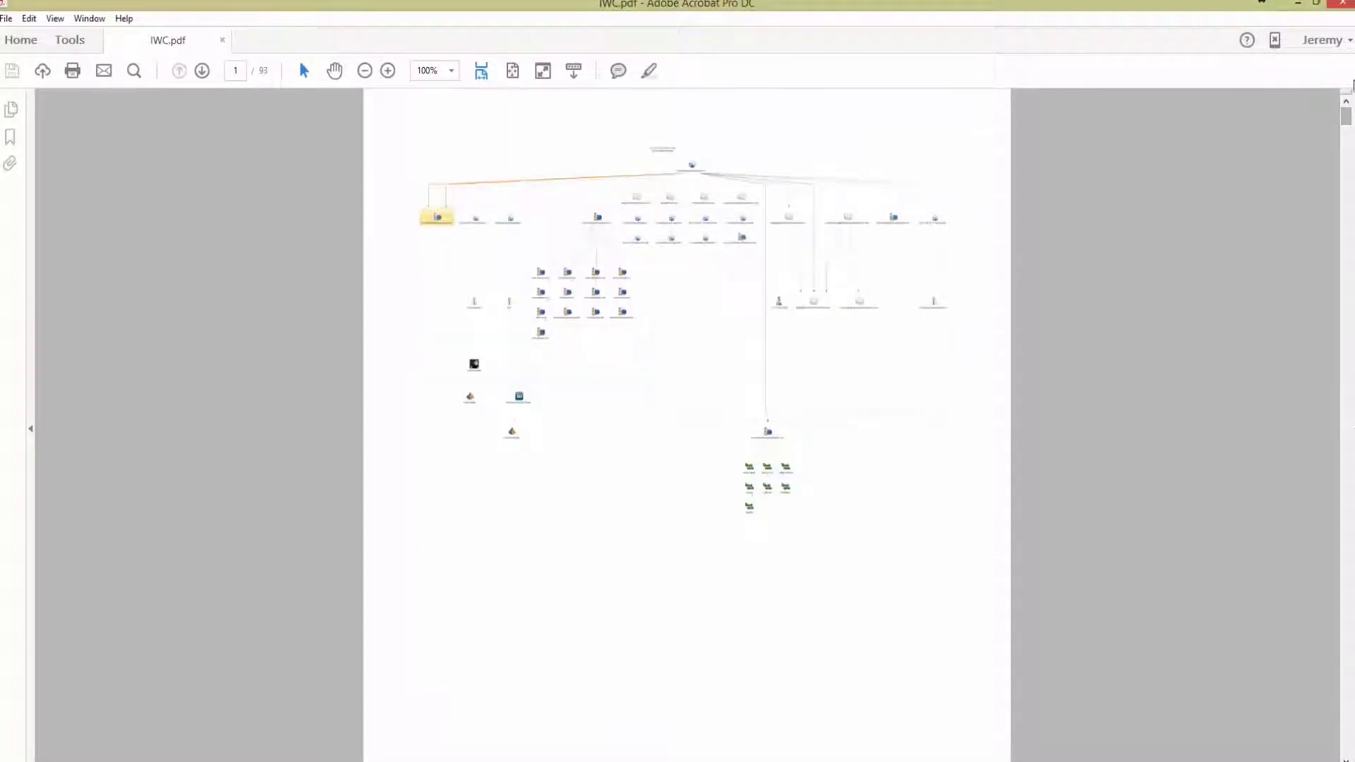
{"action": "left_click", "coordinate": [1343, 13]}
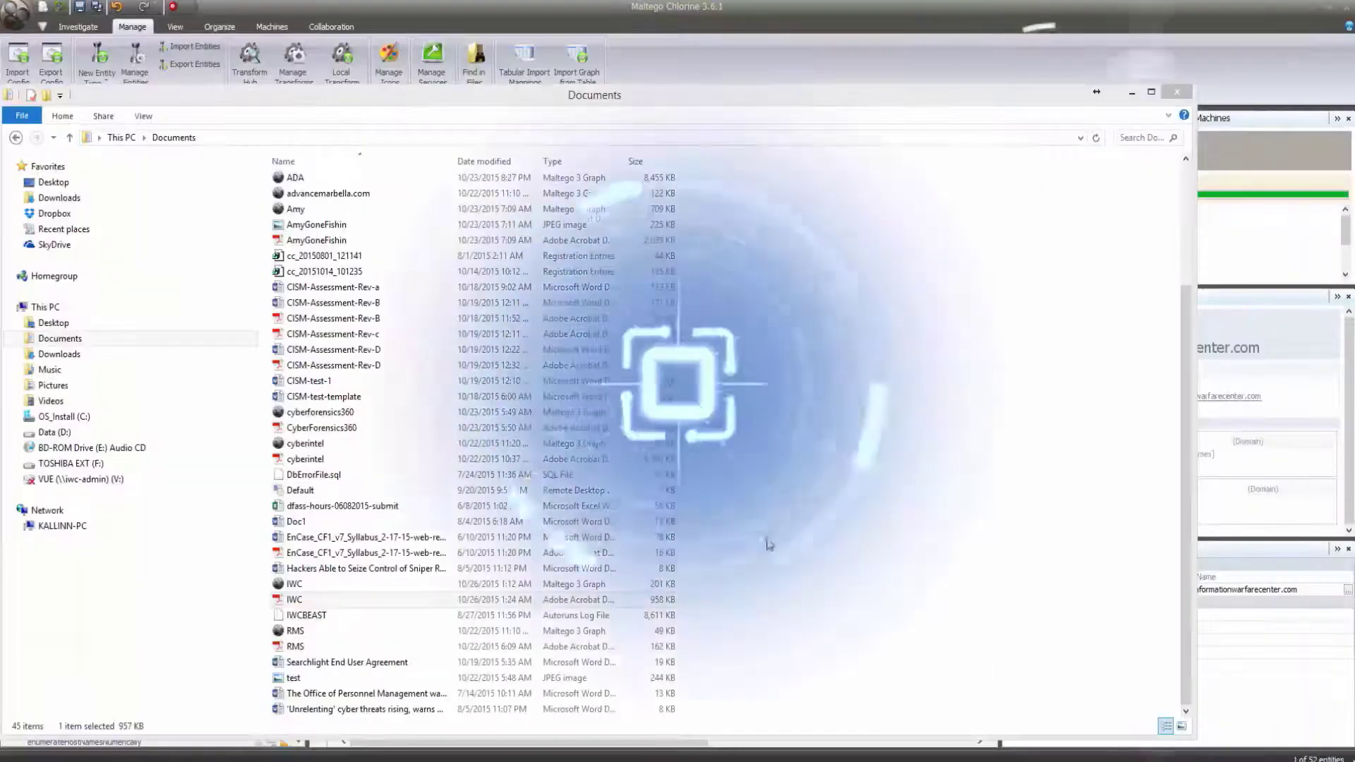